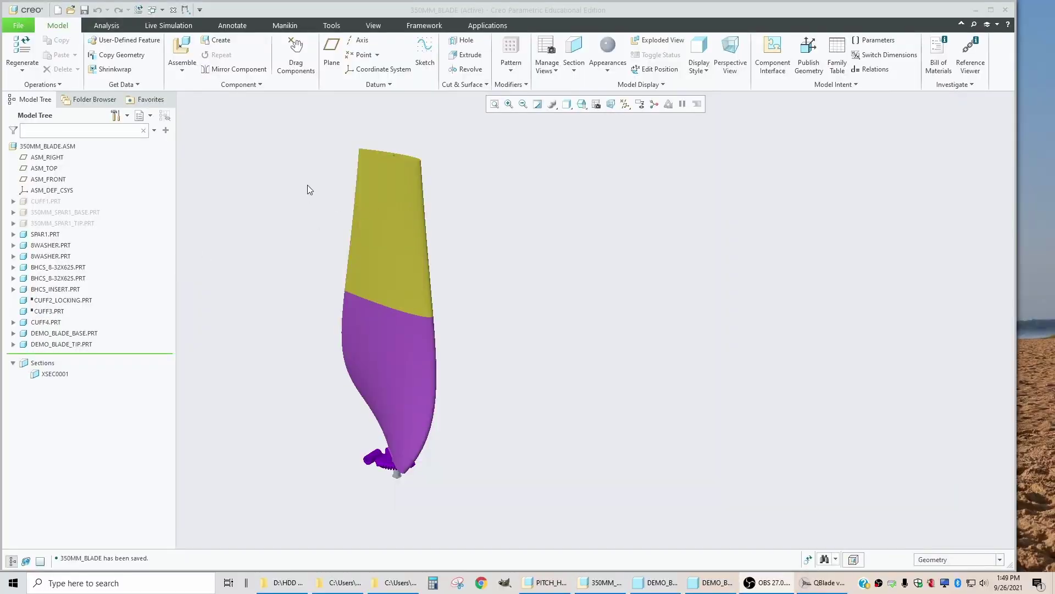
Open the blade tip part from the assembly in its own window
scroll(309, 181, "up", 3)
scroll(354, 185, "down", 4)
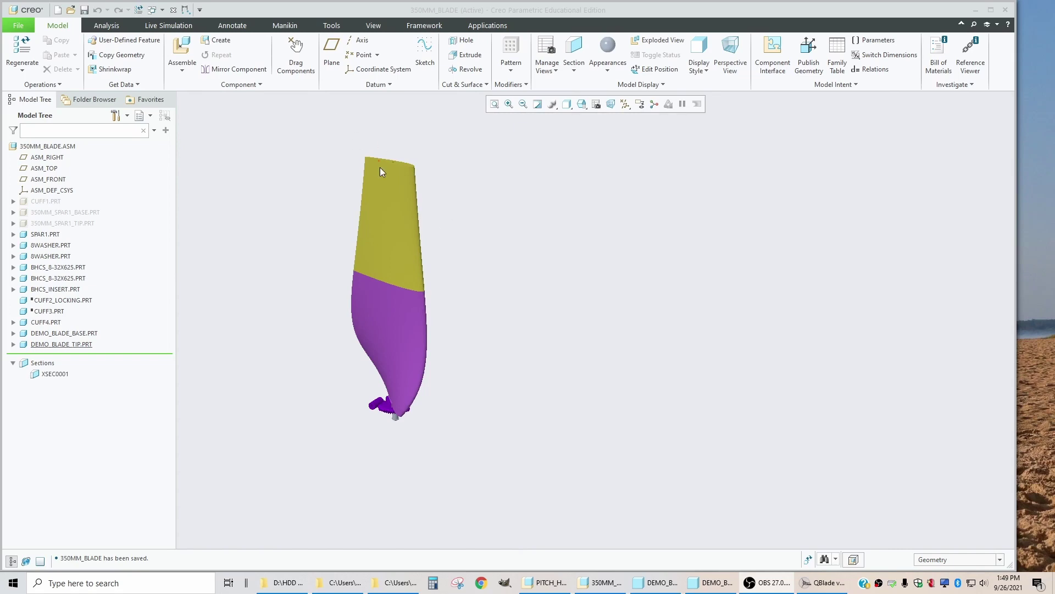
left_click(401, 200)
left_click(416, 144)
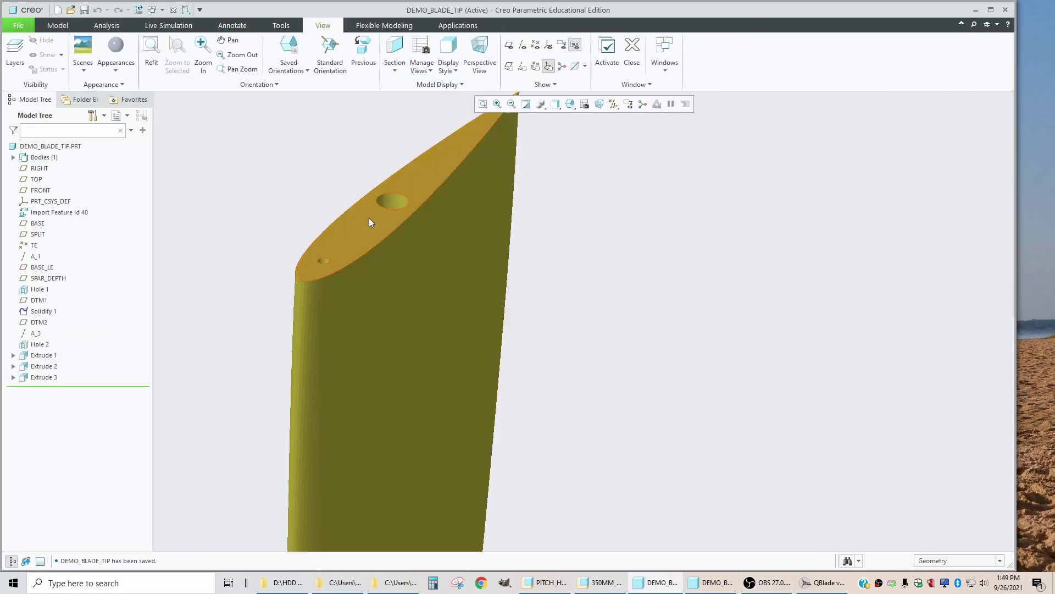
scroll(361, 292, "down", 3)
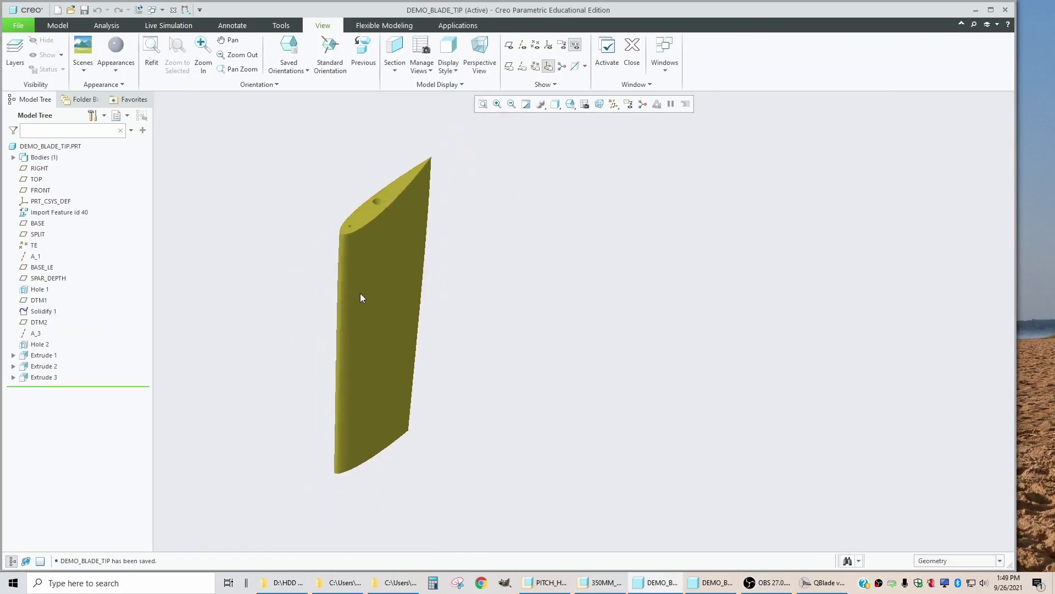
Start a Save a Copy of the blade tip with type Stereolithography (*.stl)
left_click(23, 26)
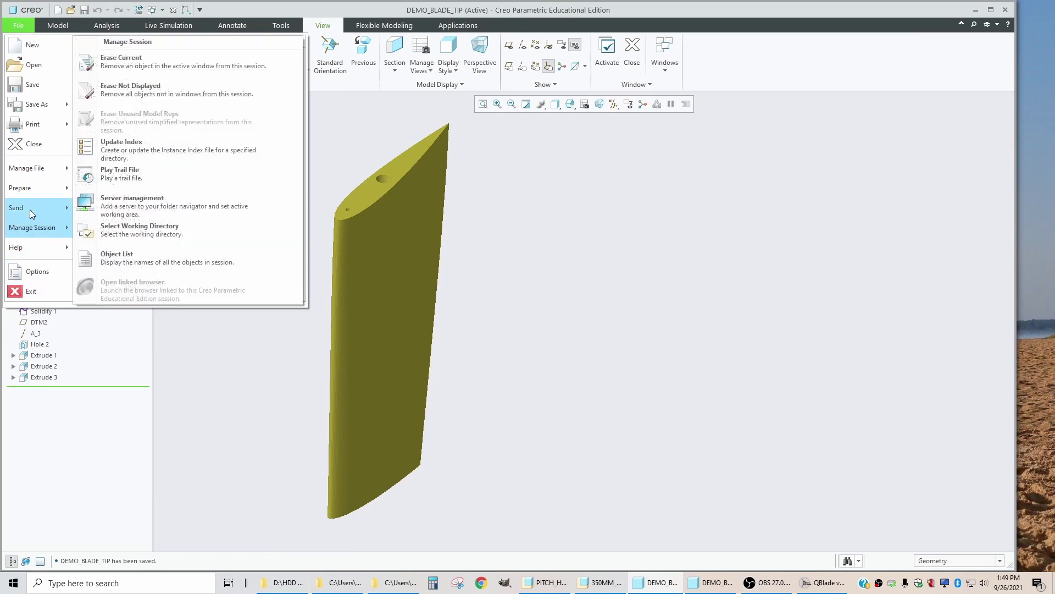
mouse_move(32, 214)
mouse_move(33, 104)
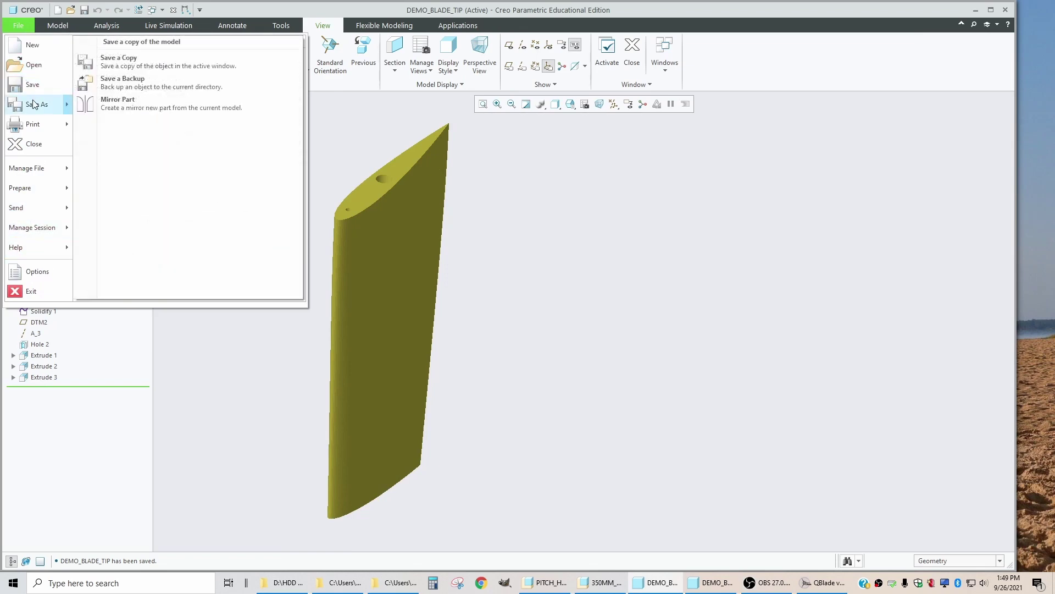
left_click(138, 70)
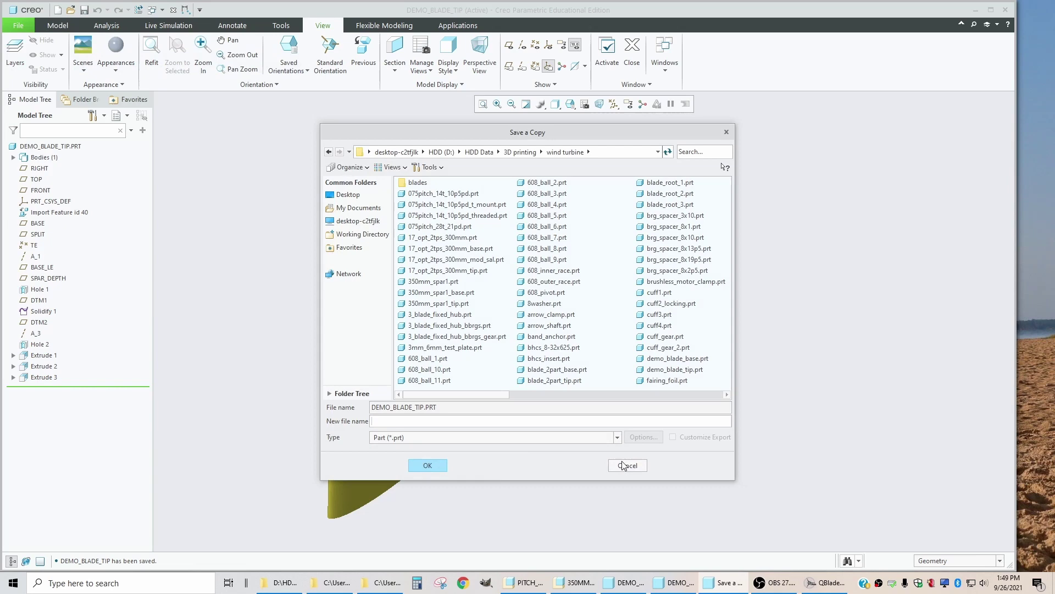
left_click(543, 440)
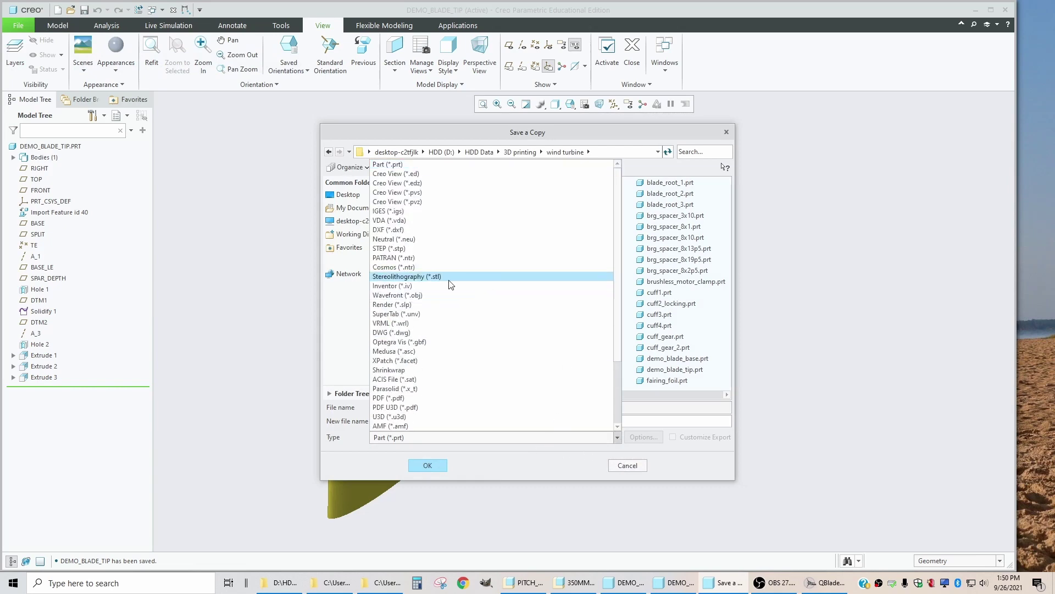
left_click(446, 280)
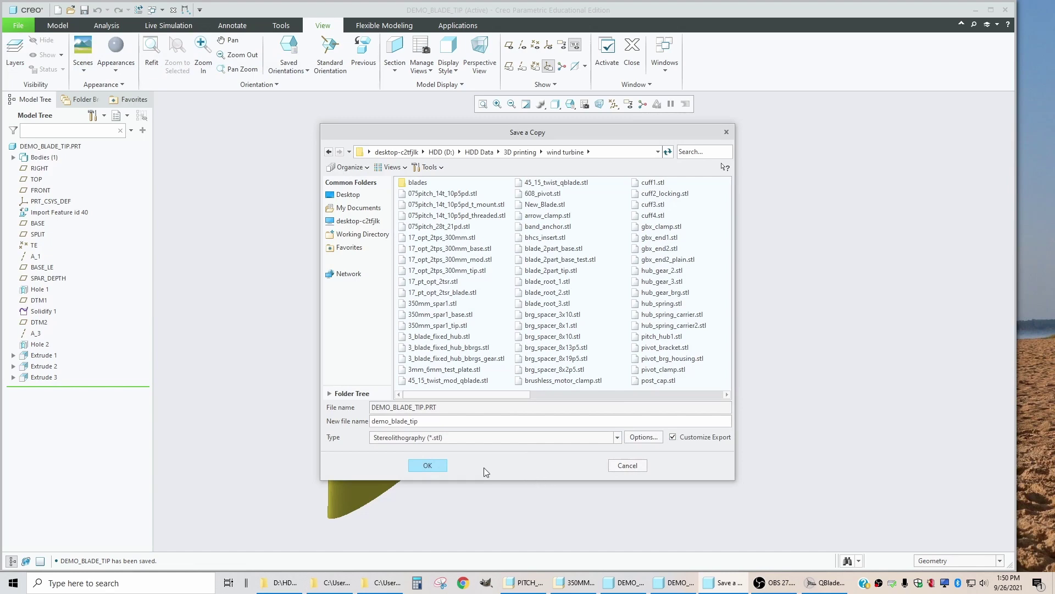
Export demo_blade_tip.stl with chord height 0 (clamped to 0.0383) and angle control 0
left_click(427, 466)
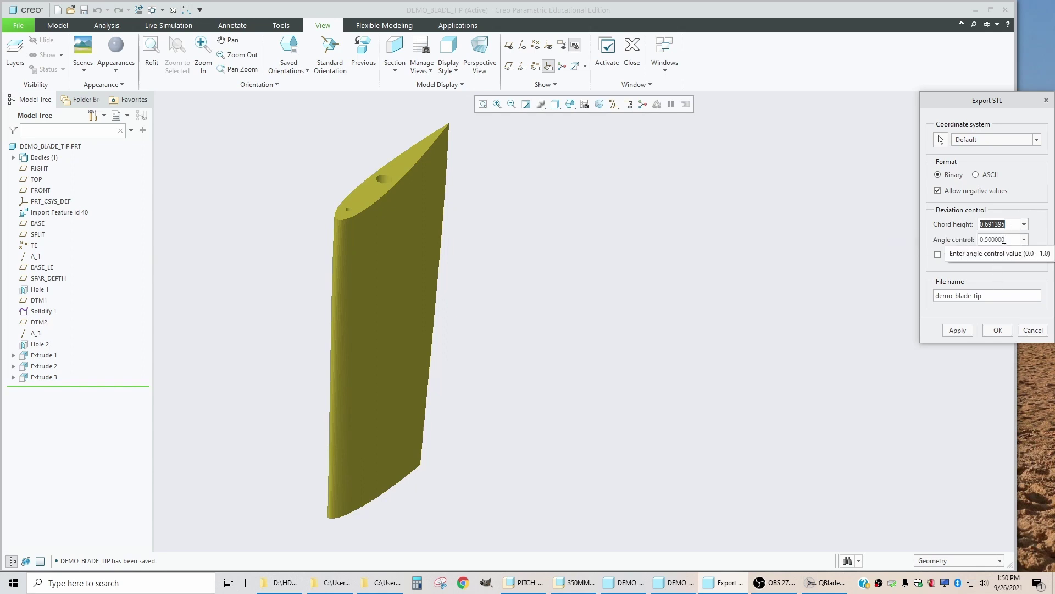
type("0")
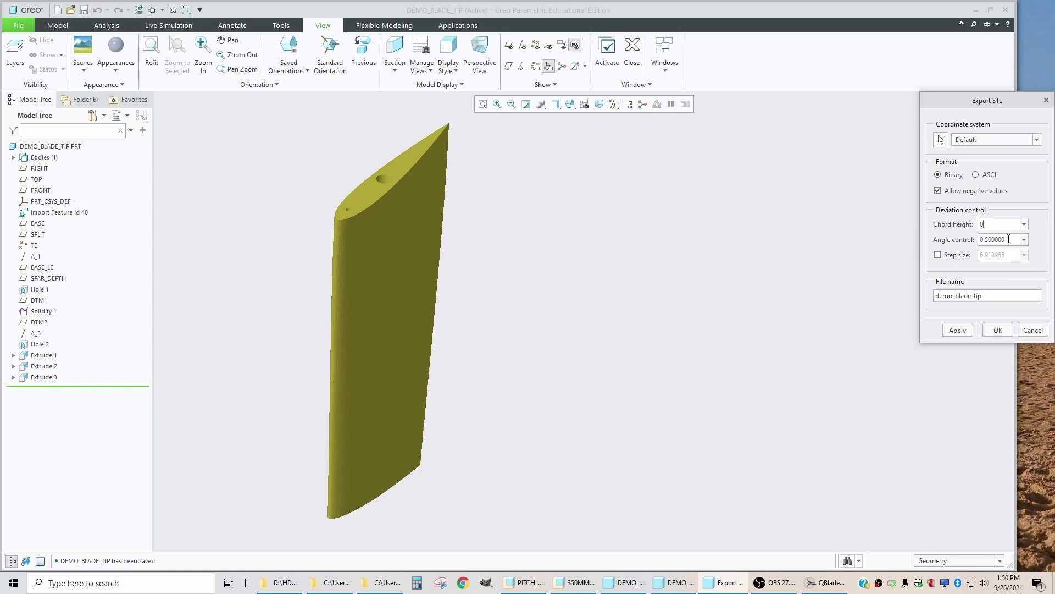
key("Tab")
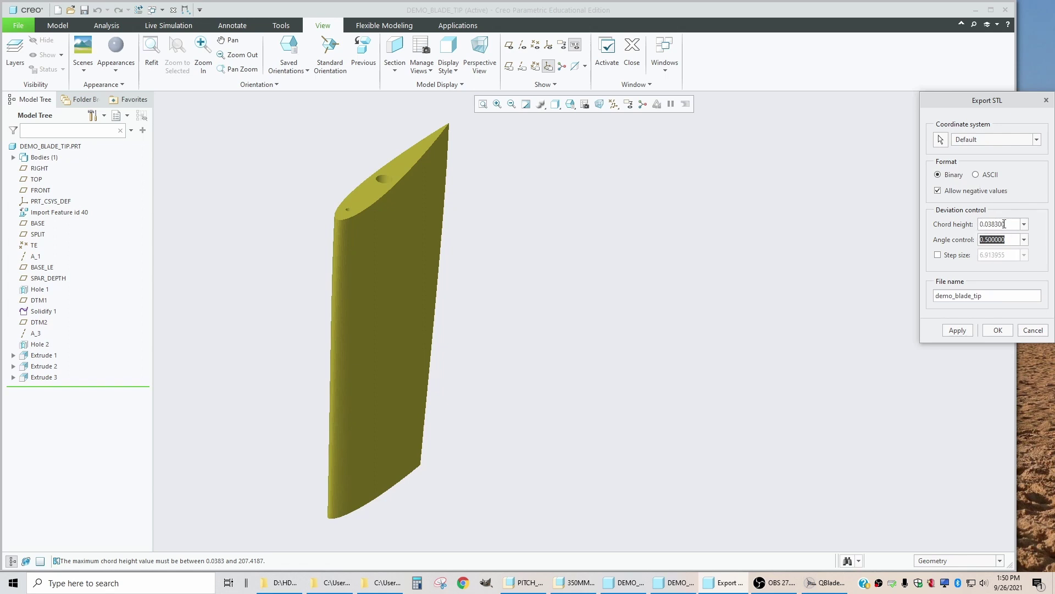
type("0")
double_click(1011, 224)
left_click(998, 330)
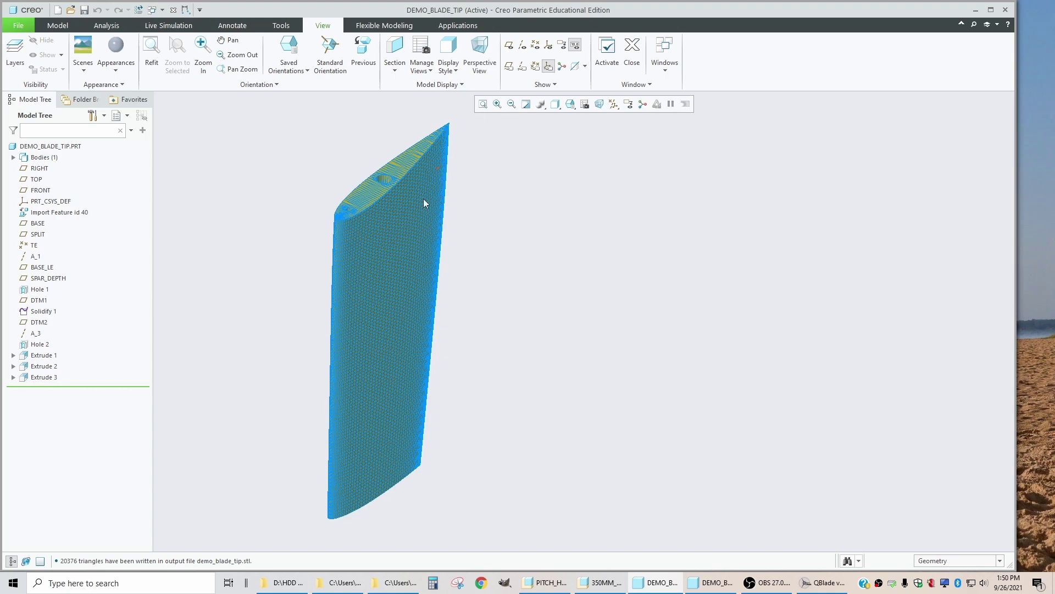
Inspect the mesh, repaint to clear the triangles, and list the open model windows
scroll(413, 217, "down", 4)
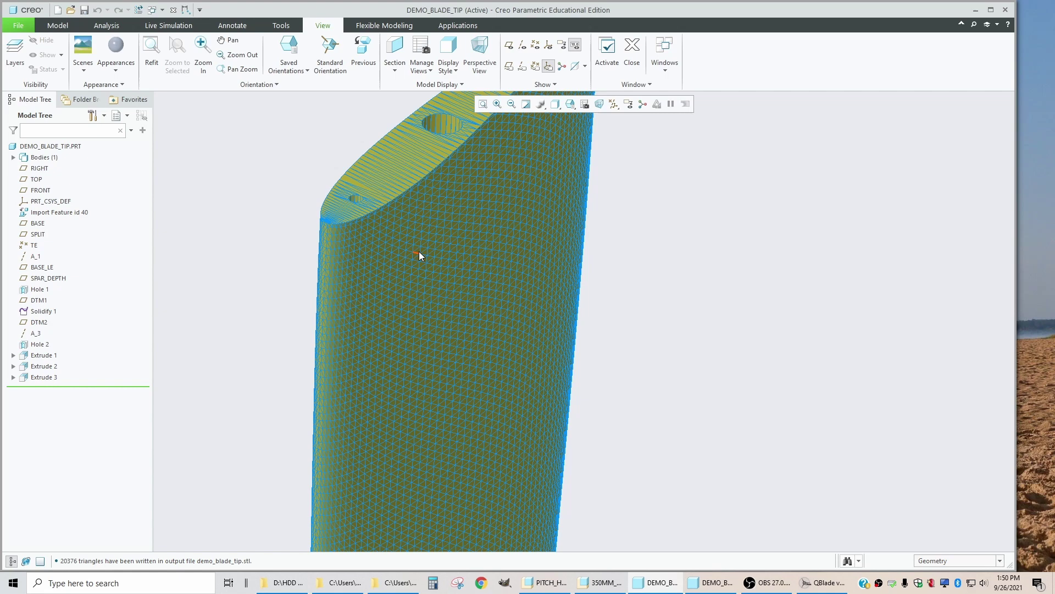
scroll(420, 253, "up", 4)
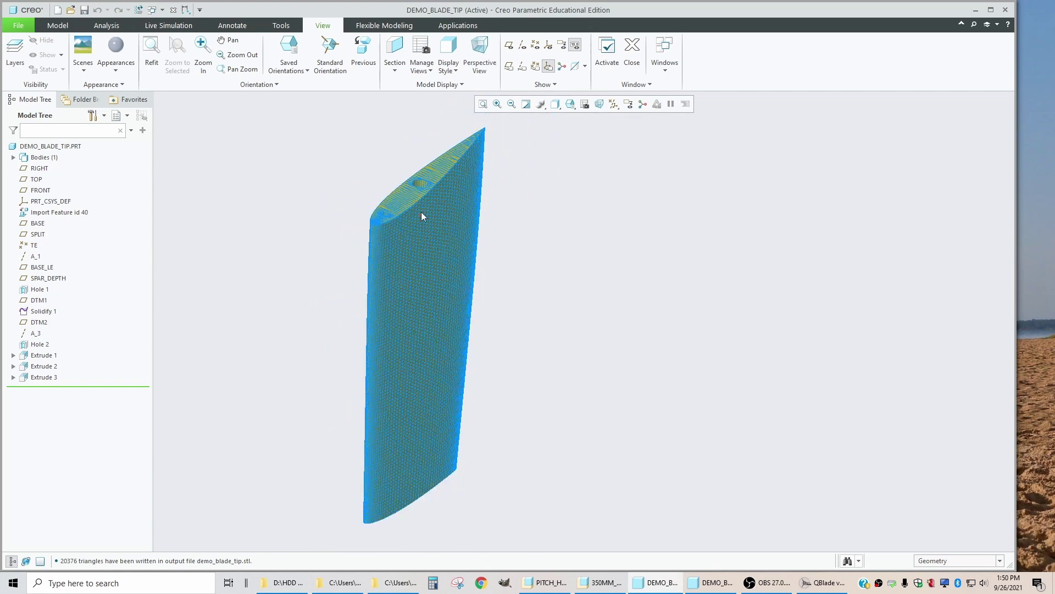
left_click(527, 104)
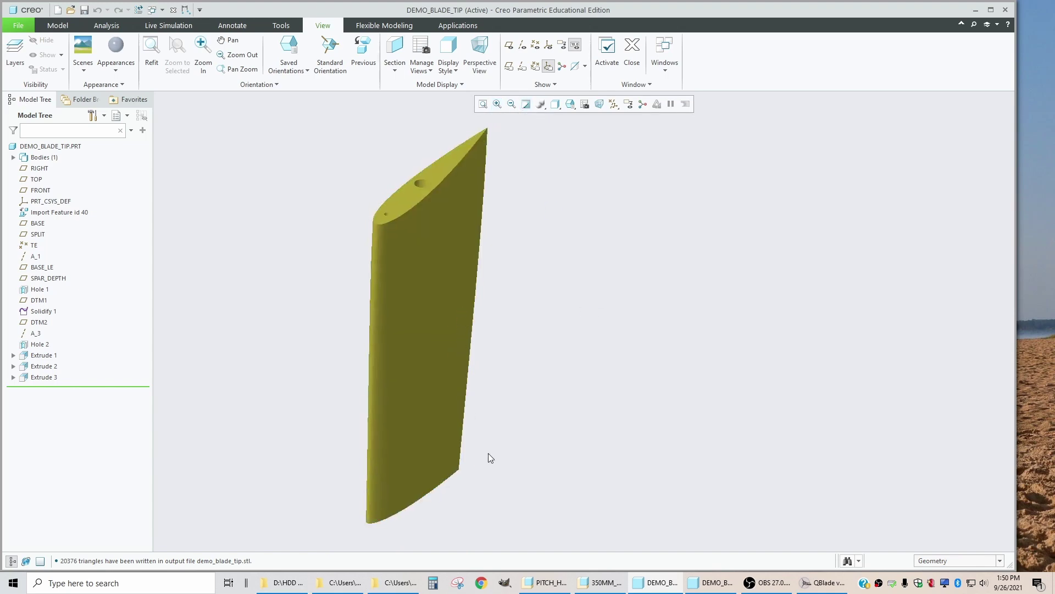
scroll(390, 317, "up", 1)
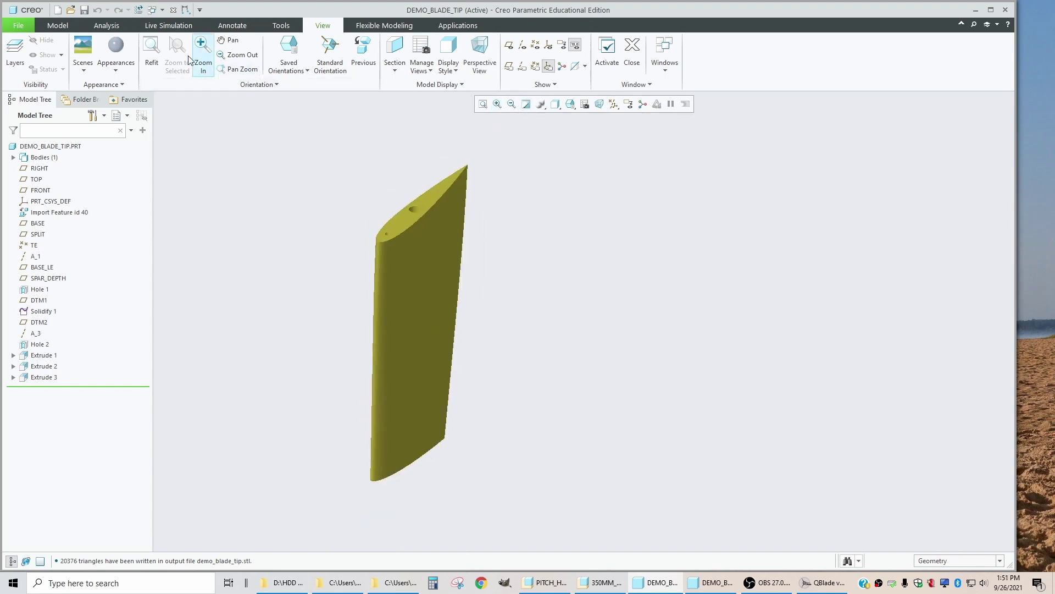
left_click(162, 9)
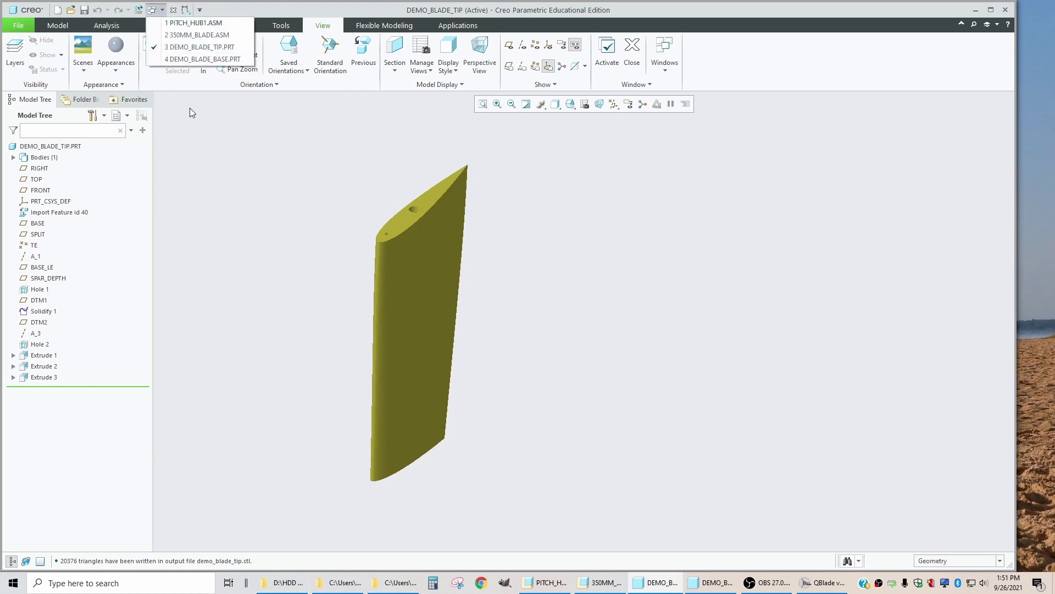
Switch to DEMO_BLADE_BASE and save a copy as STL with Customize Export enabled
left_click(202, 58)
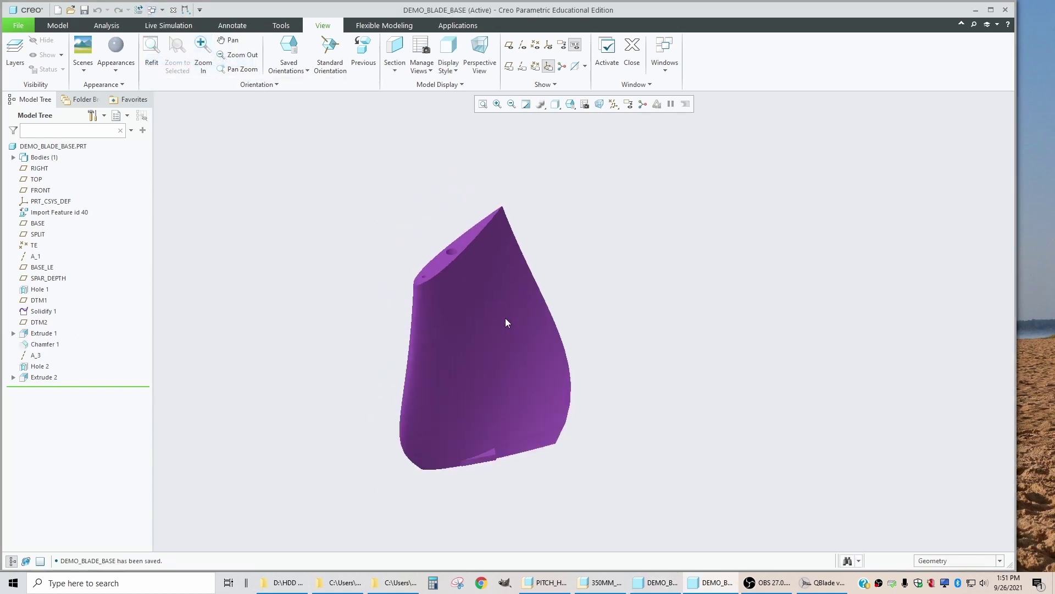
scroll(508, 322, "down", 2)
left_click(20, 25)
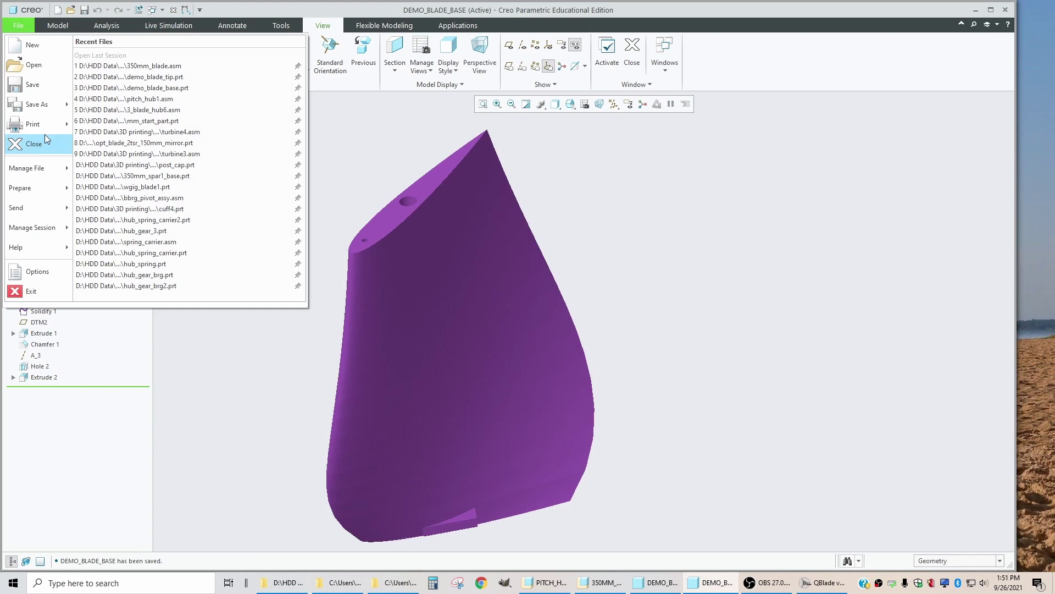
left_click(41, 106)
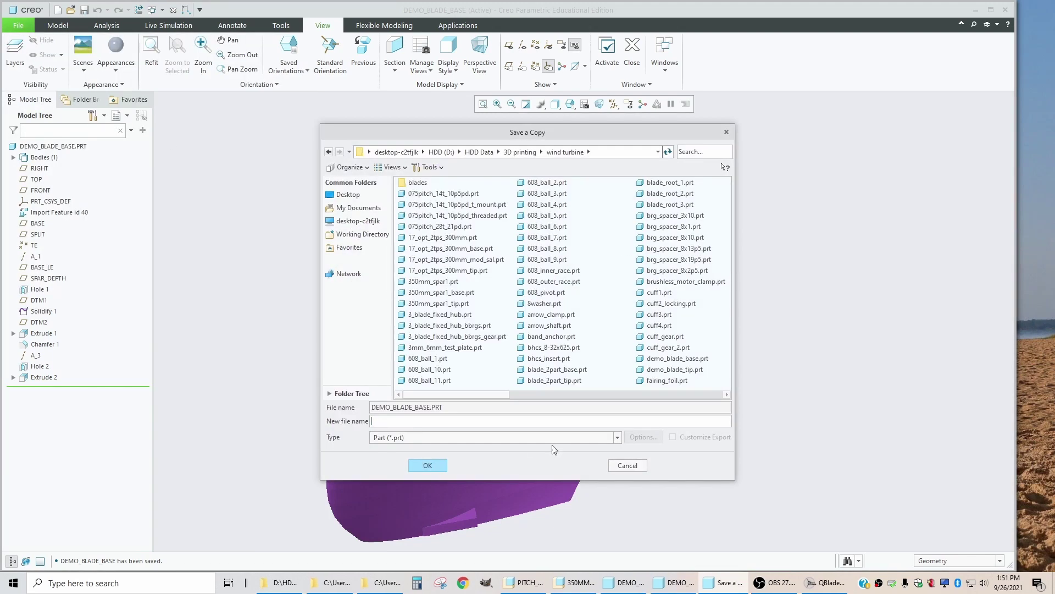
left_click(534, 437)
left_click(406, 276)
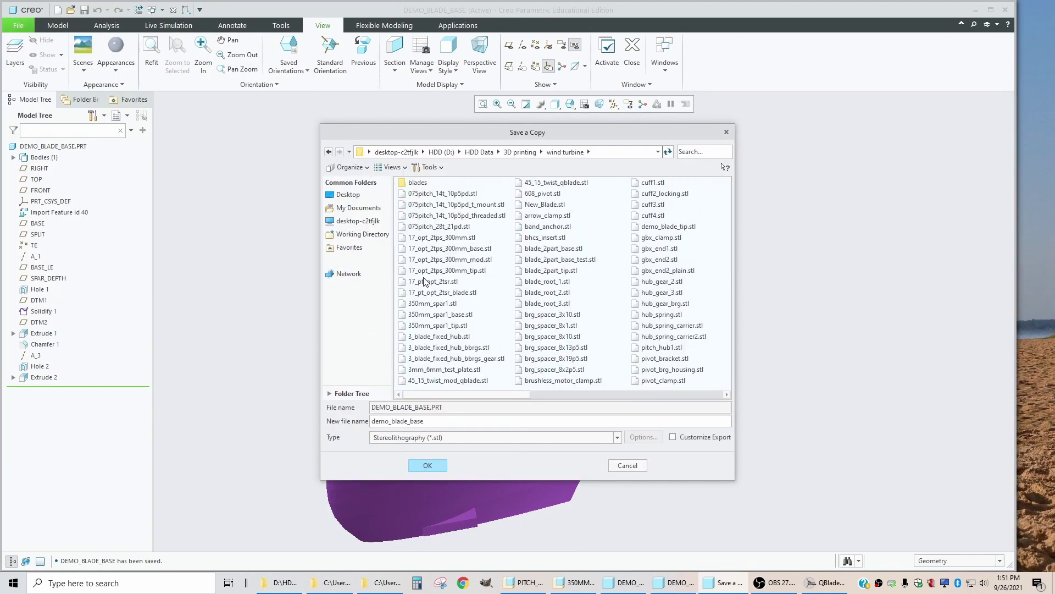
left_click(672, 437)
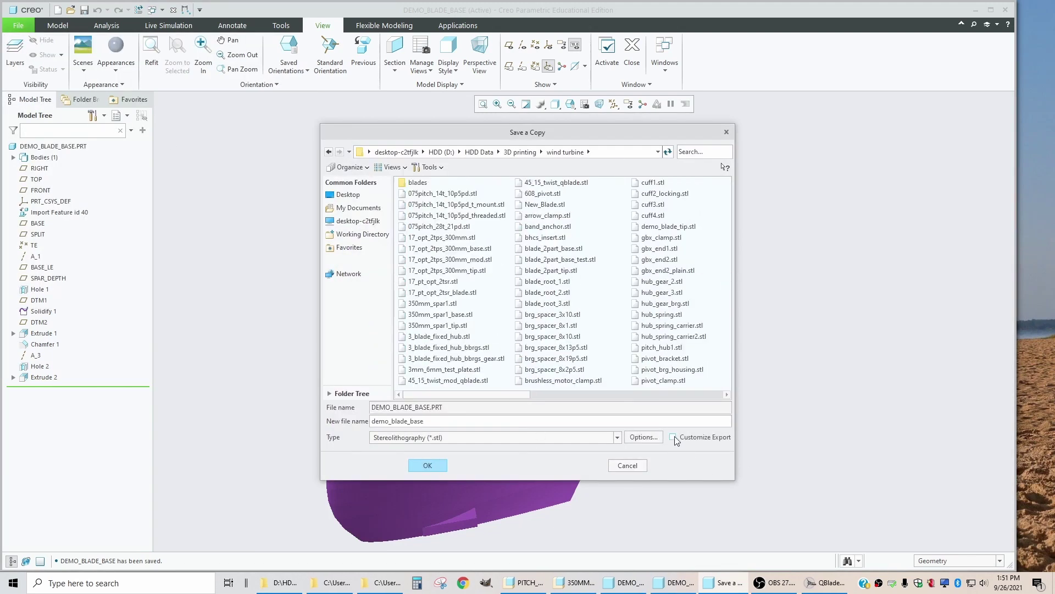
left_click(435, 466)
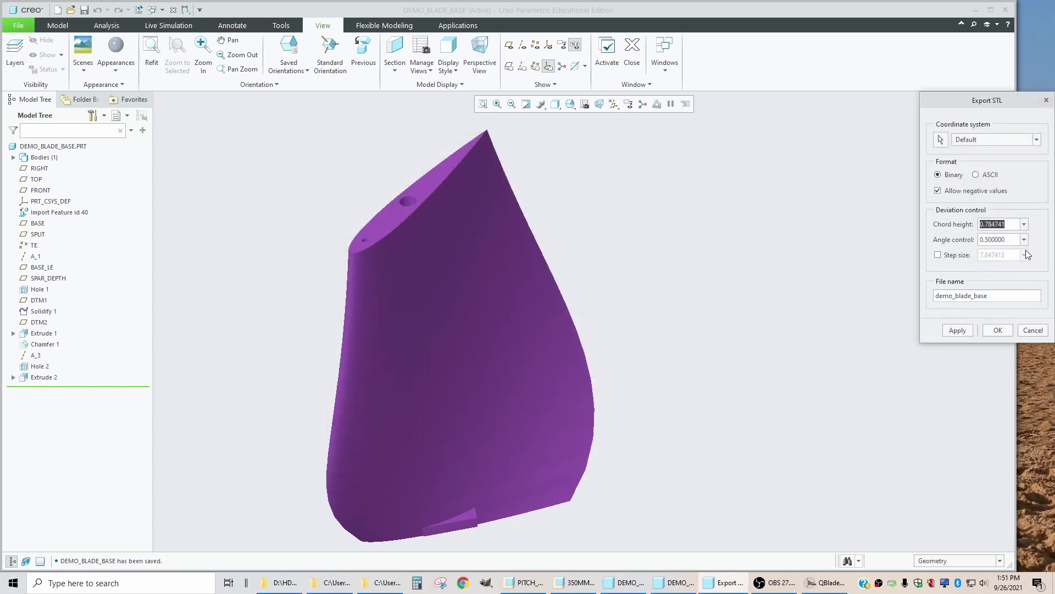
Export demo_blade_base.stl with chord height 0 and angle control 0, then close its window
type("0")
left_click(1016, 239)
type("038300")
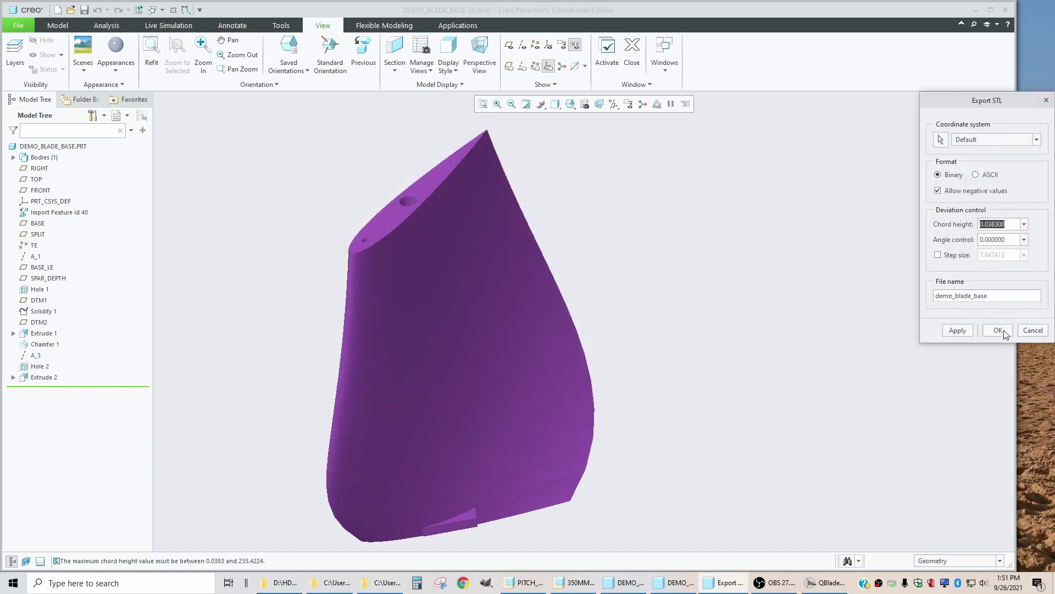
left_click(1005, 334)
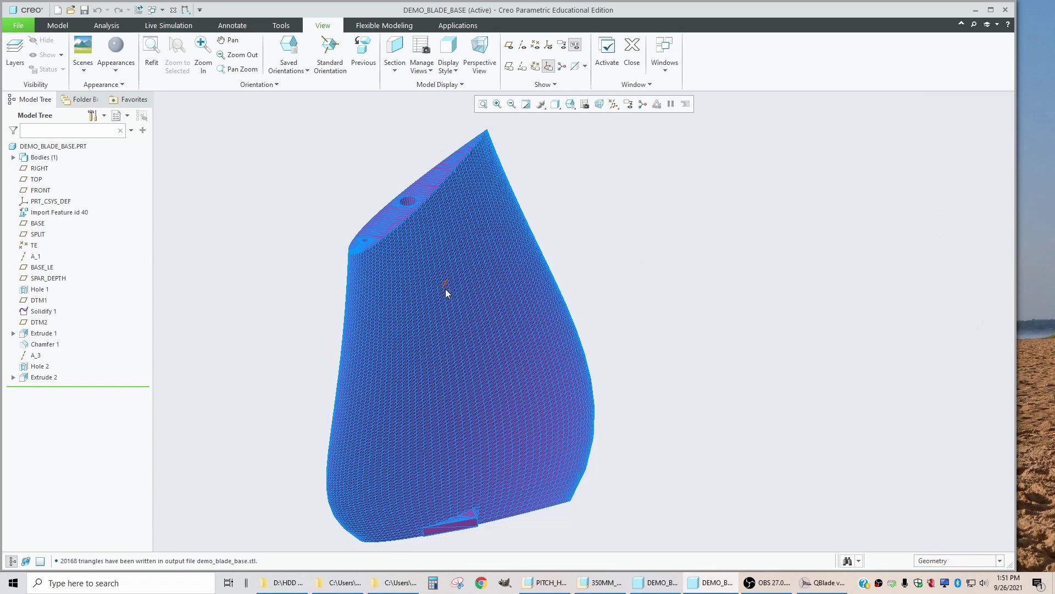
middle_click_drag(480, 287, 488, 384)
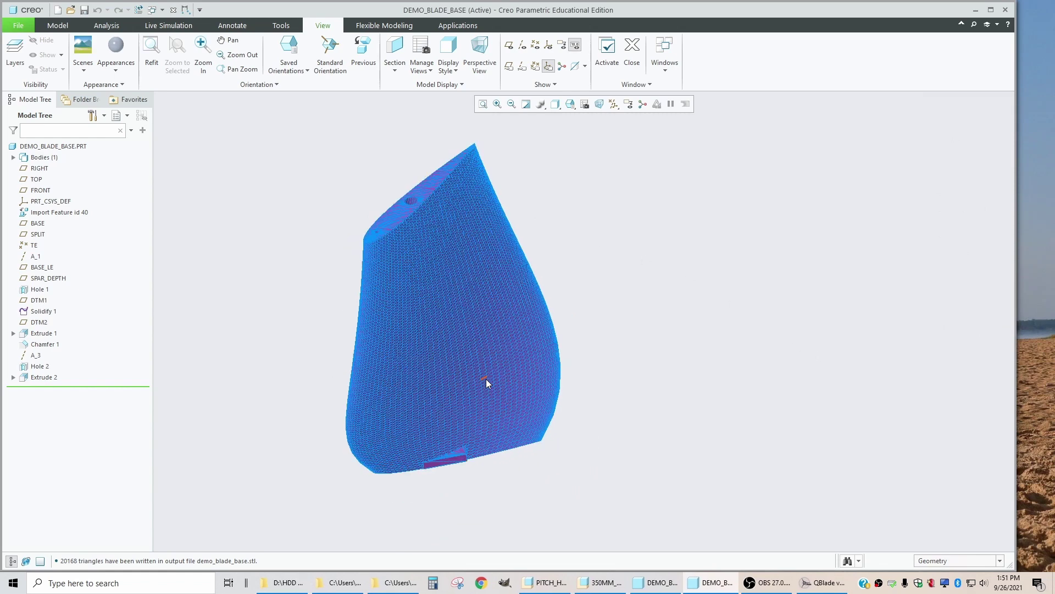
left_click(1006, 10)
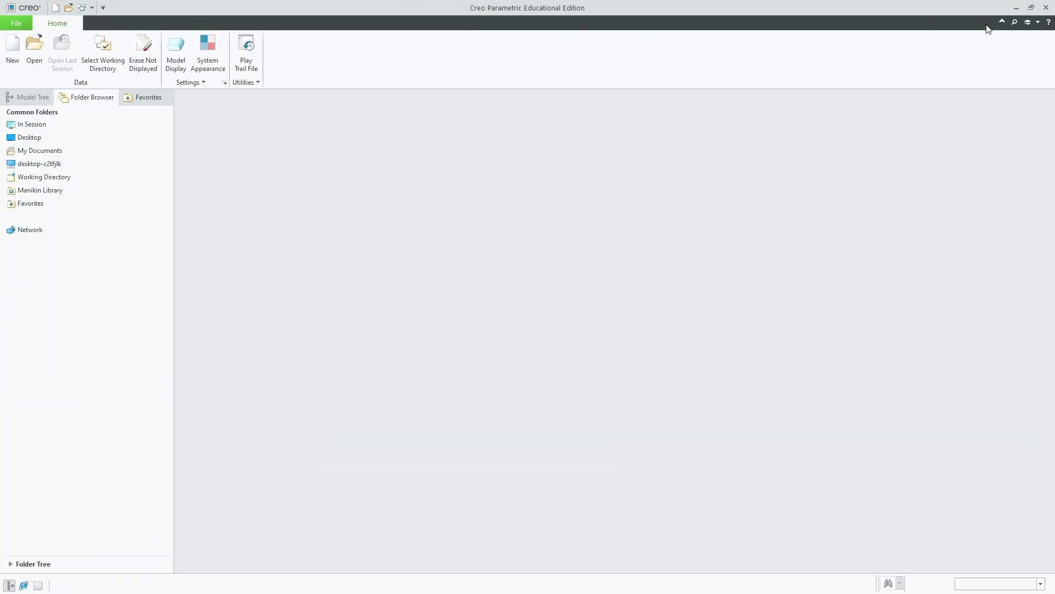
Minimize Creo, launch PrusaSlicer and open the 350mm_spar1_base.3mf project
left_click(1017, 8)
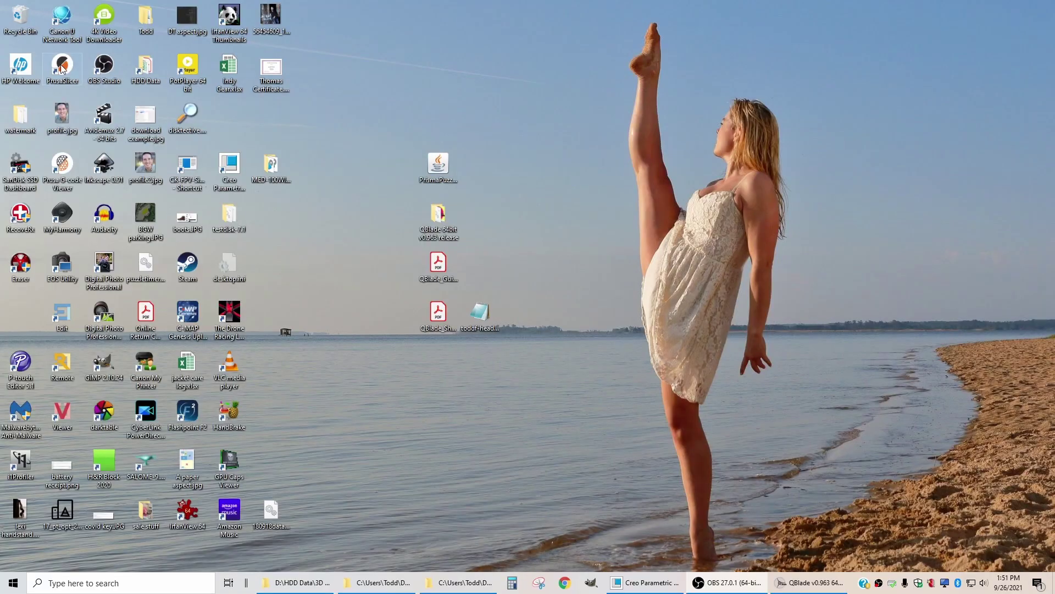
double_click(62, 66)
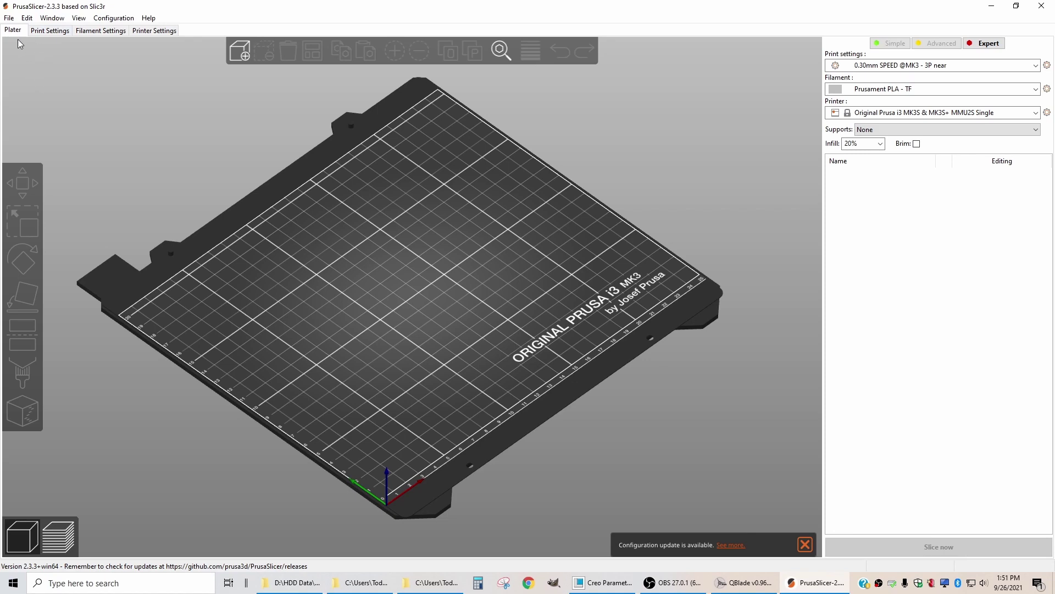
left_click(10, 18)
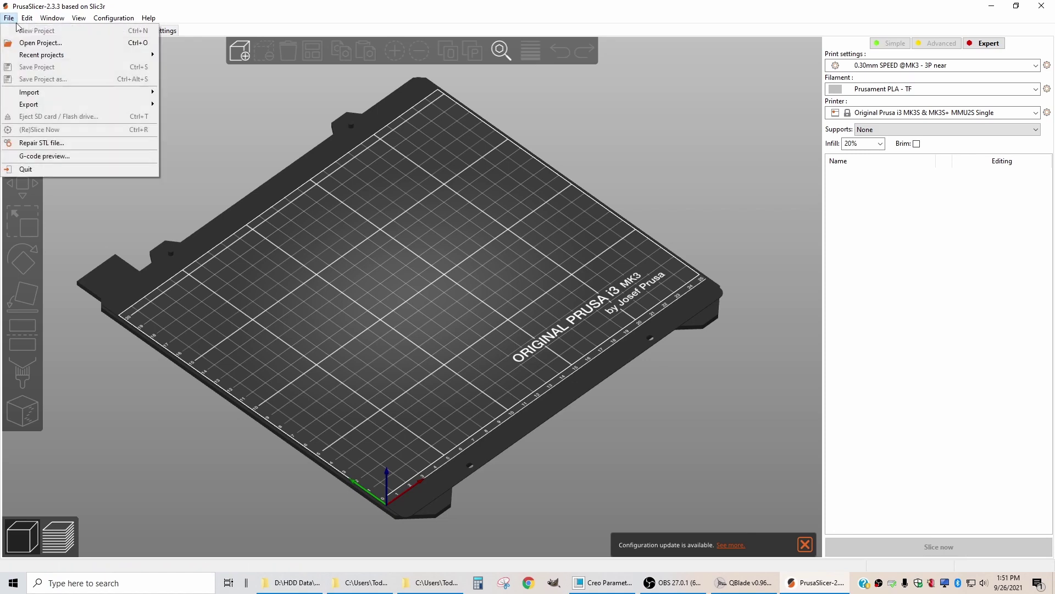
left_click(41, 43)
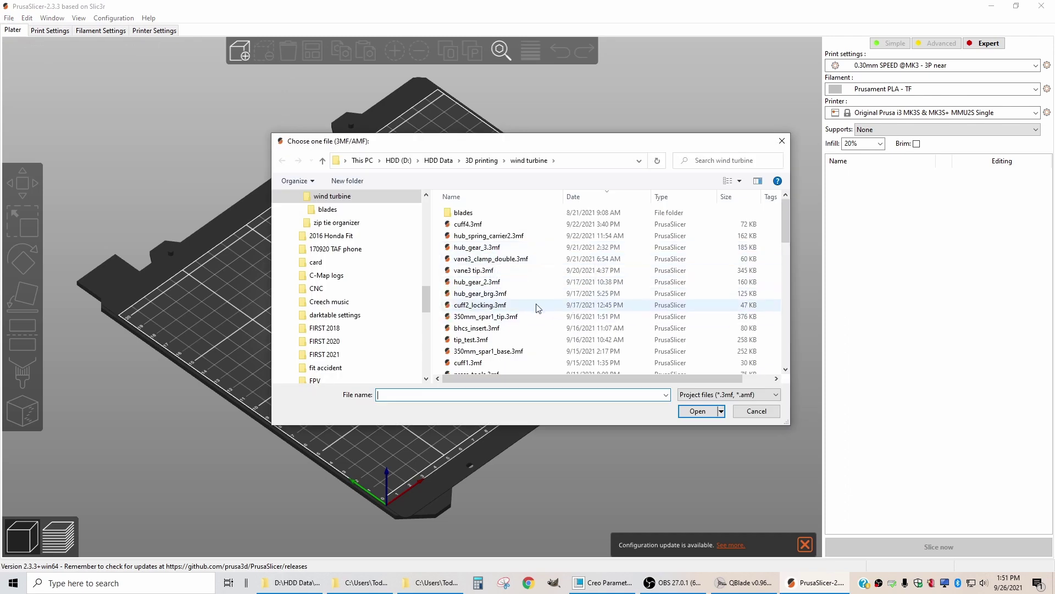
double_click(485, 350)
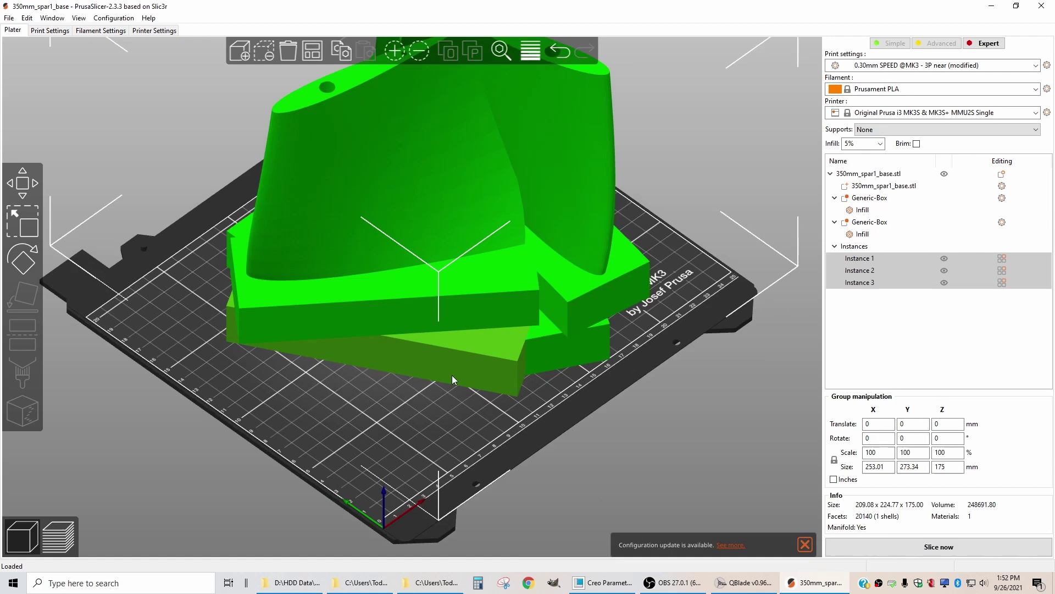
scroll(451, 375, "down", 5)
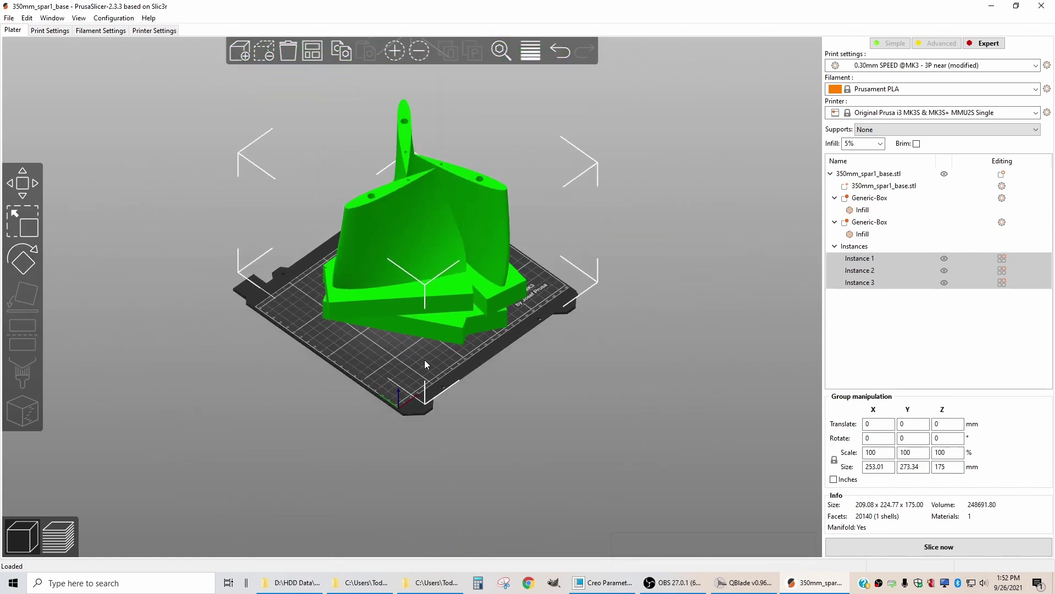
left_click_drag(425, 359, 482, 298)
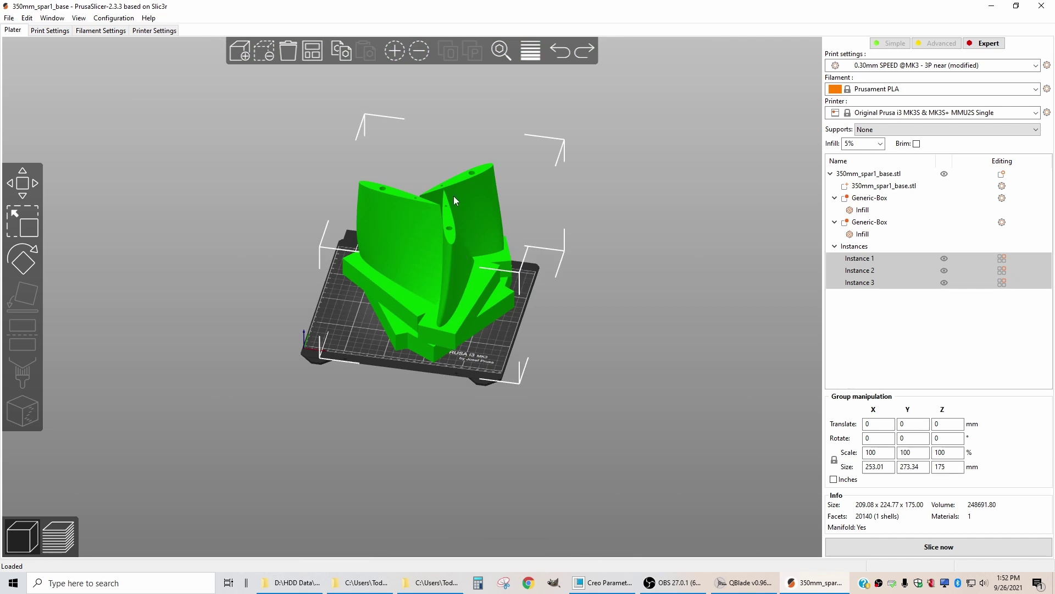
left_click_drag(490, 363, 467, 255)
scroll(461, 261, "up", 3)
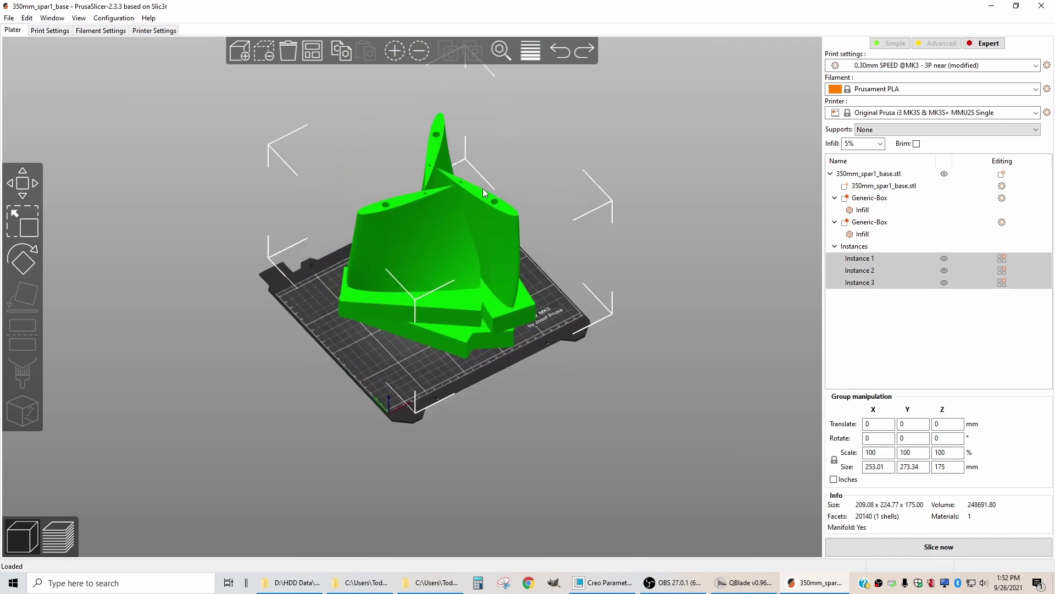
scroll(470, 201, "up", 2)
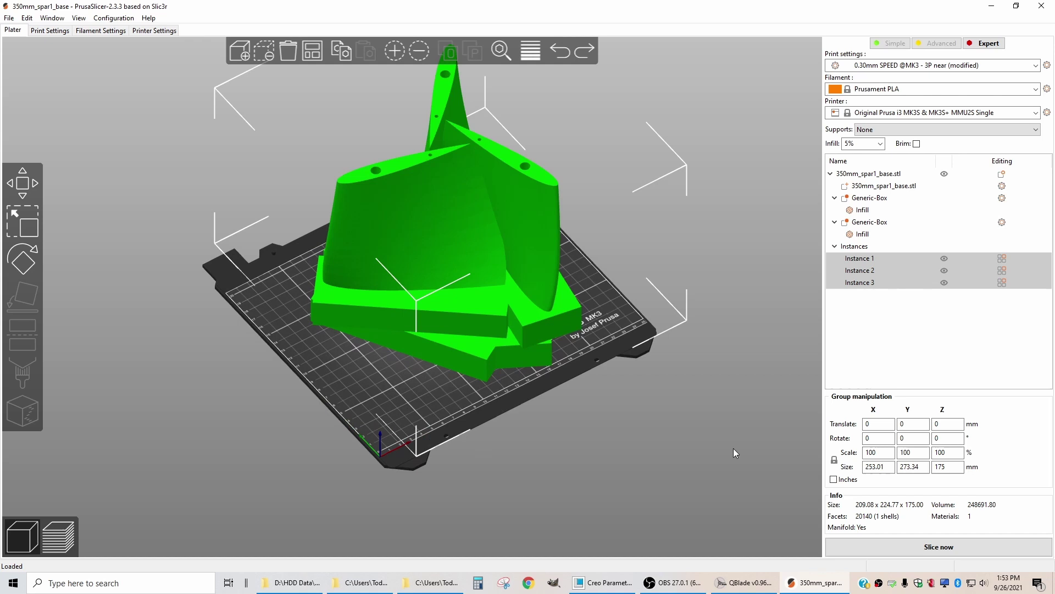
mouse_move(614, 328)
left_mouse_down()
mouse_move(605, 352)
mouse_move(595, 337)
left_mouse_up()
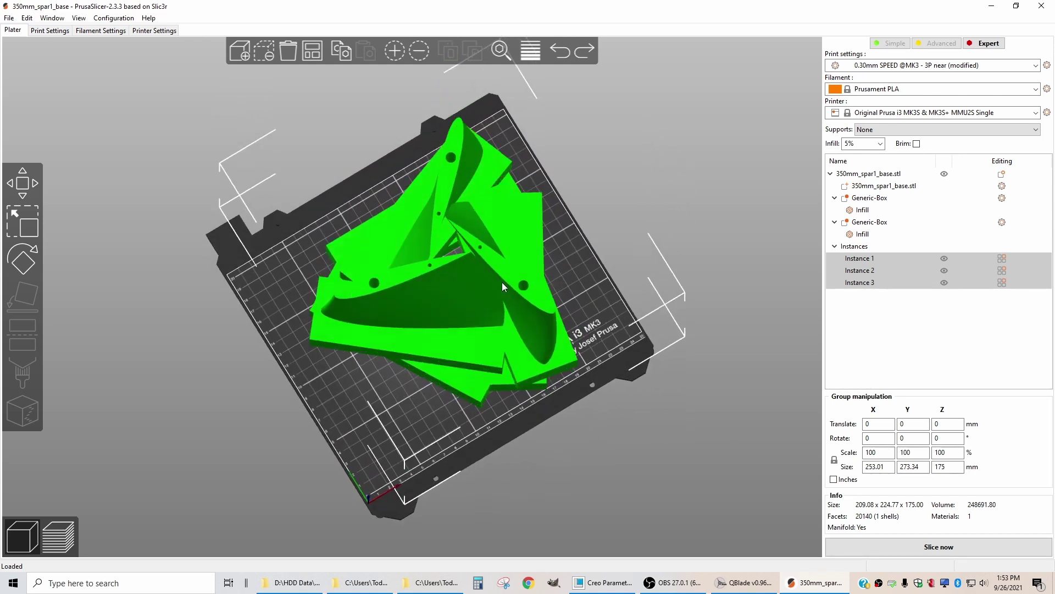
left_click_drag(582, 360, 469, 401)
scroll(470, 405, "down", 3)
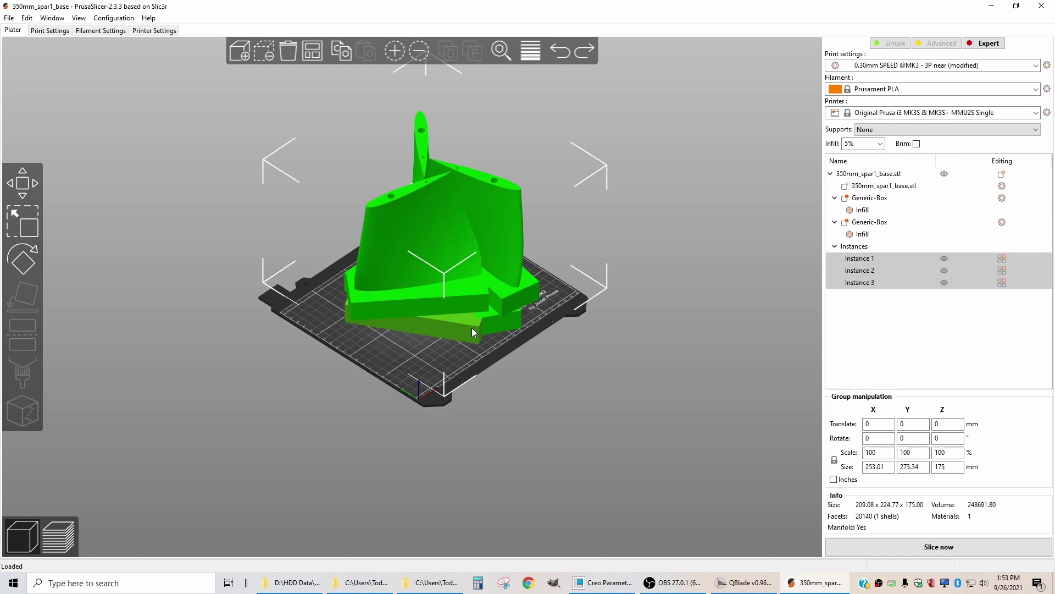
left_click_drag(472, 328, 503, 305)
scroll(503, 306, "up", 3)
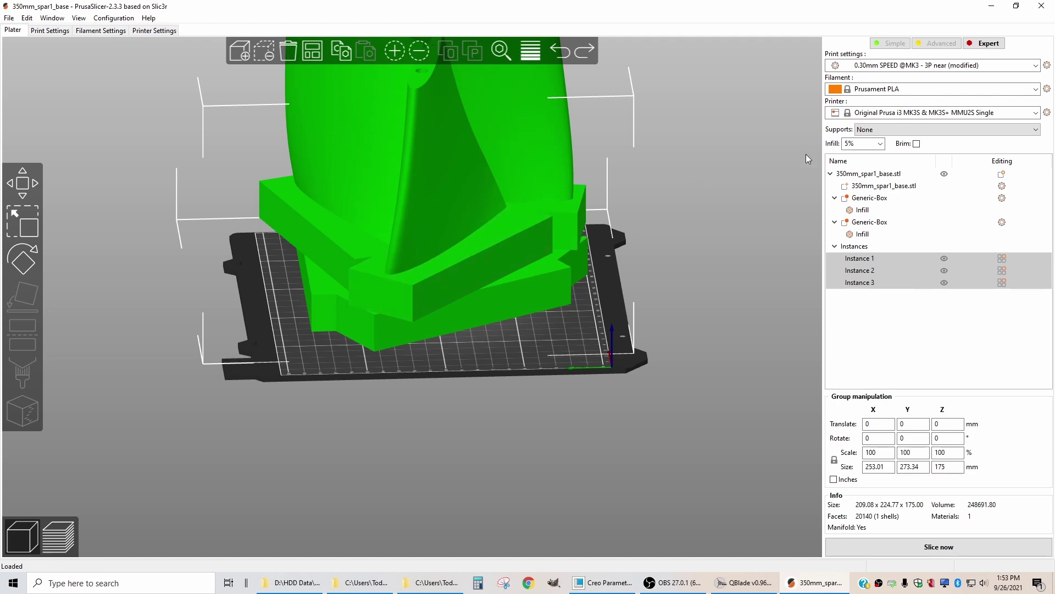
Slice the three instances with Ctrl+R and look down on the sliced preview
key("ctrl+r")
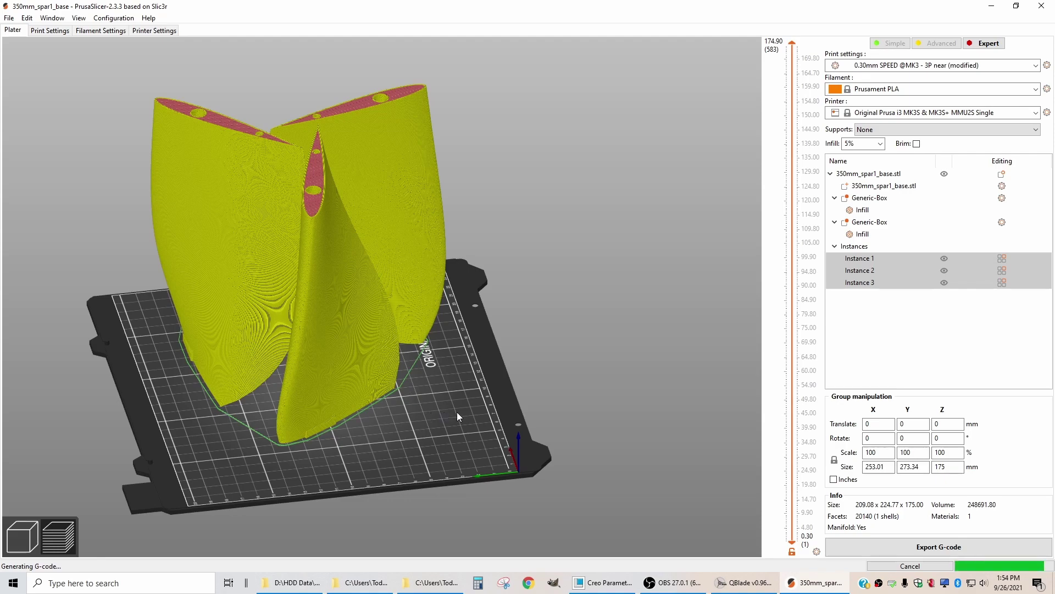
left_click_drag(456, 411, 431, 344)
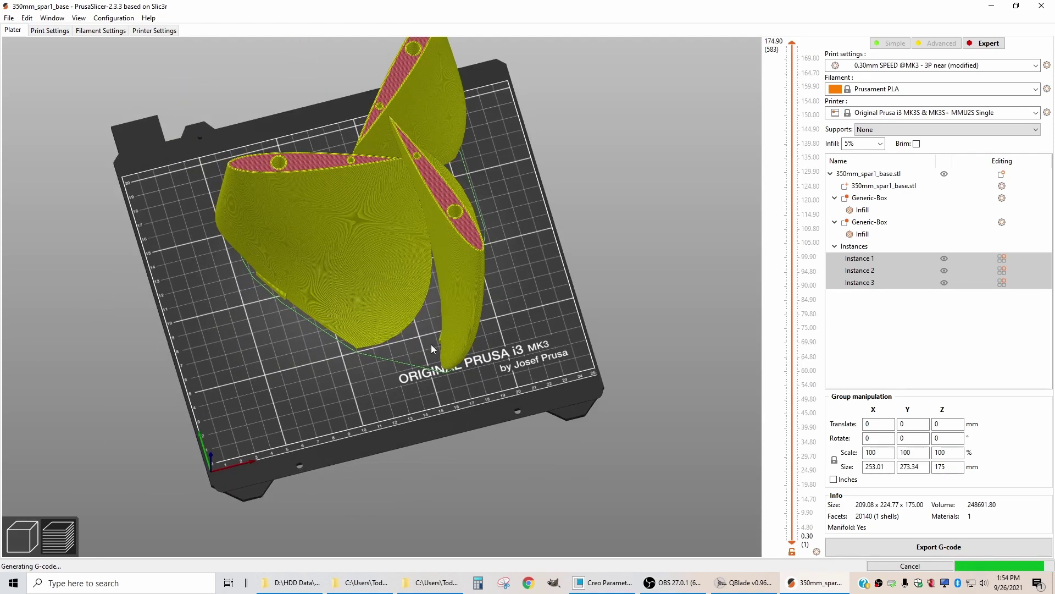
scroll(430, 219, "up", 5)
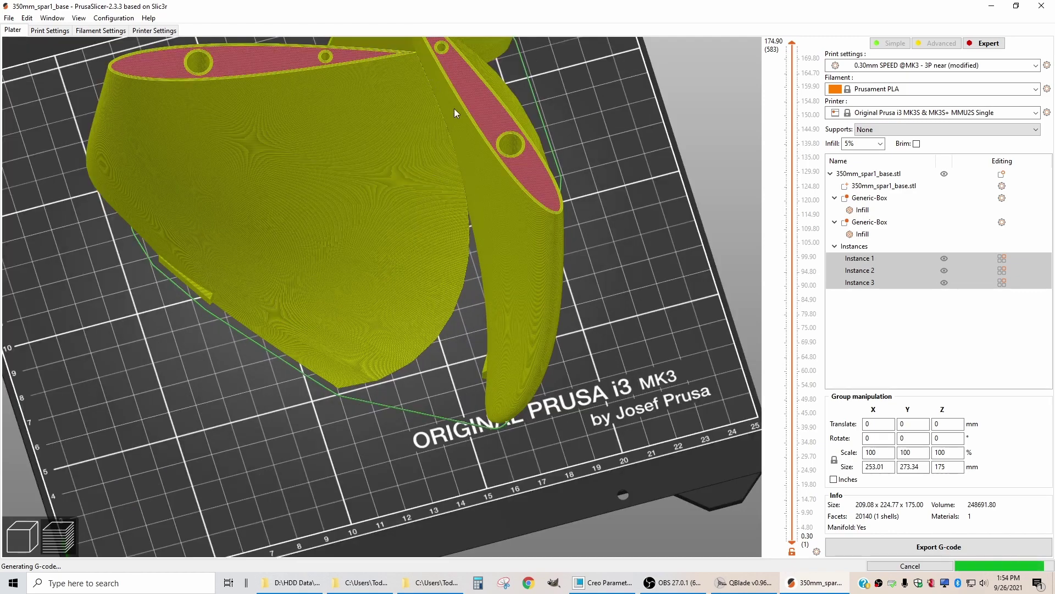
middle_click_drag(233, 196, 165, 289)
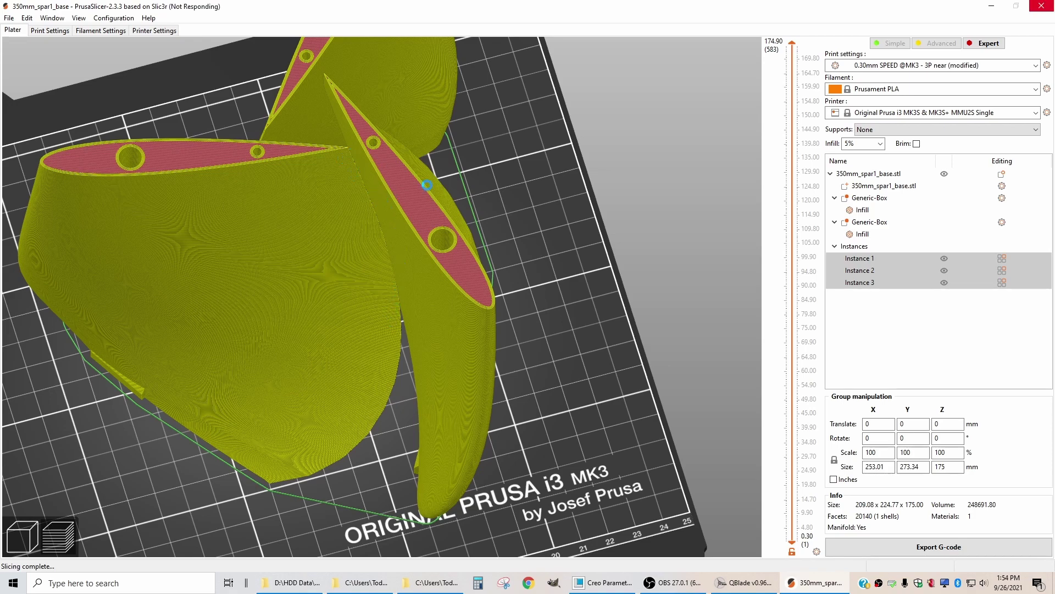
Zoom and pan the preview onto the point where the three parts meet
scroll(381, 135, "up", 3)
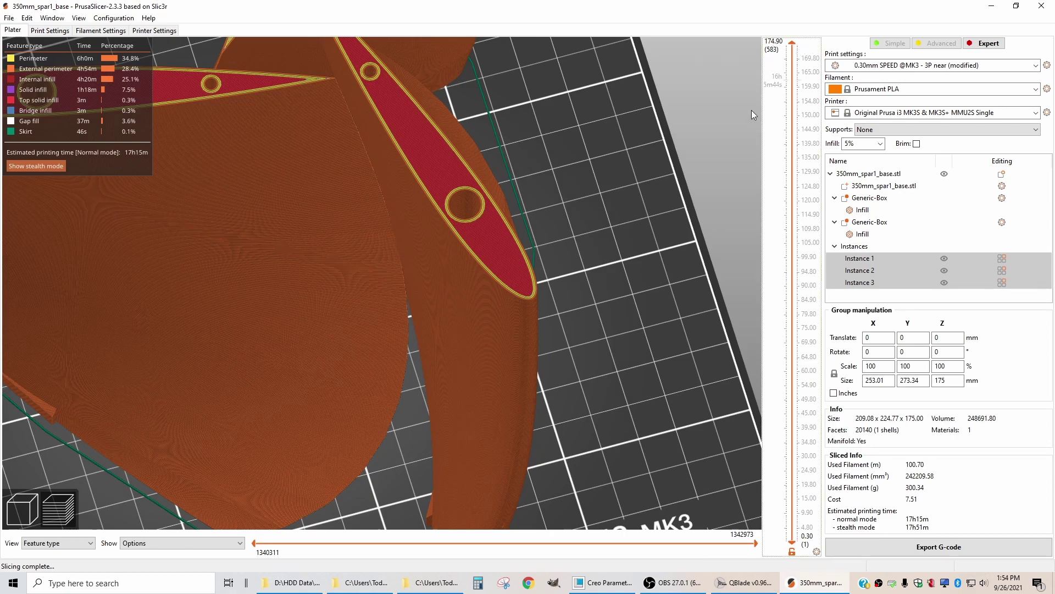
scroll(383, 213, "up", 1)
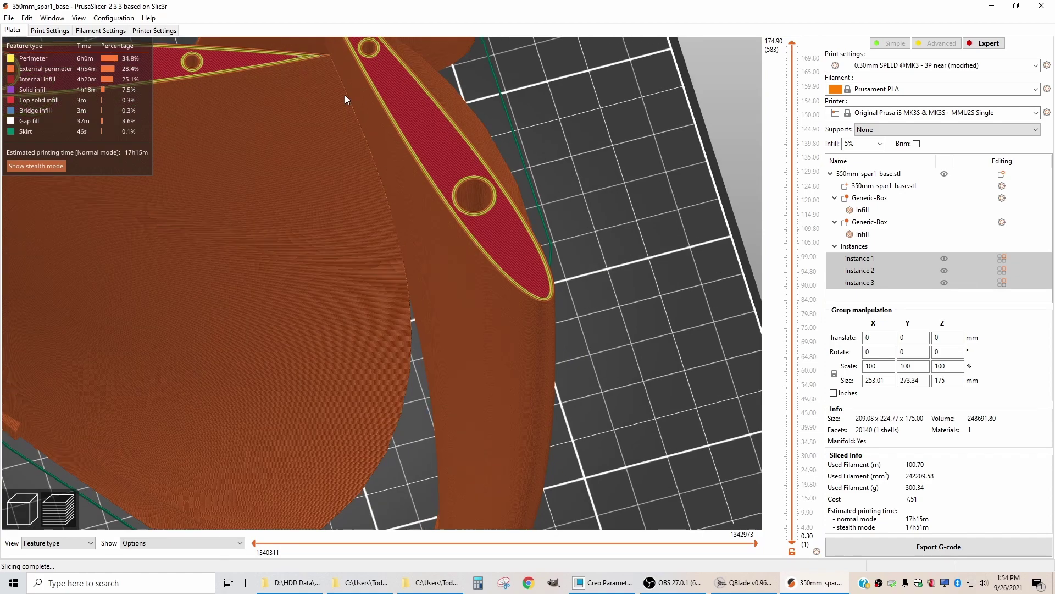
middle_click_drag(595, 166, 601, 256)
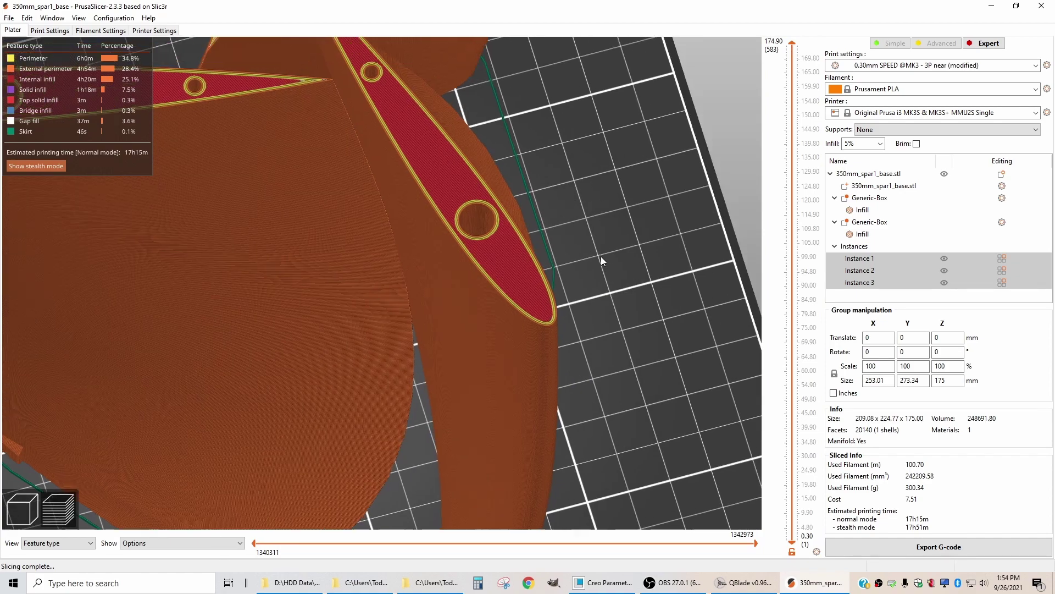
scroll(400, 202, "up", 2)
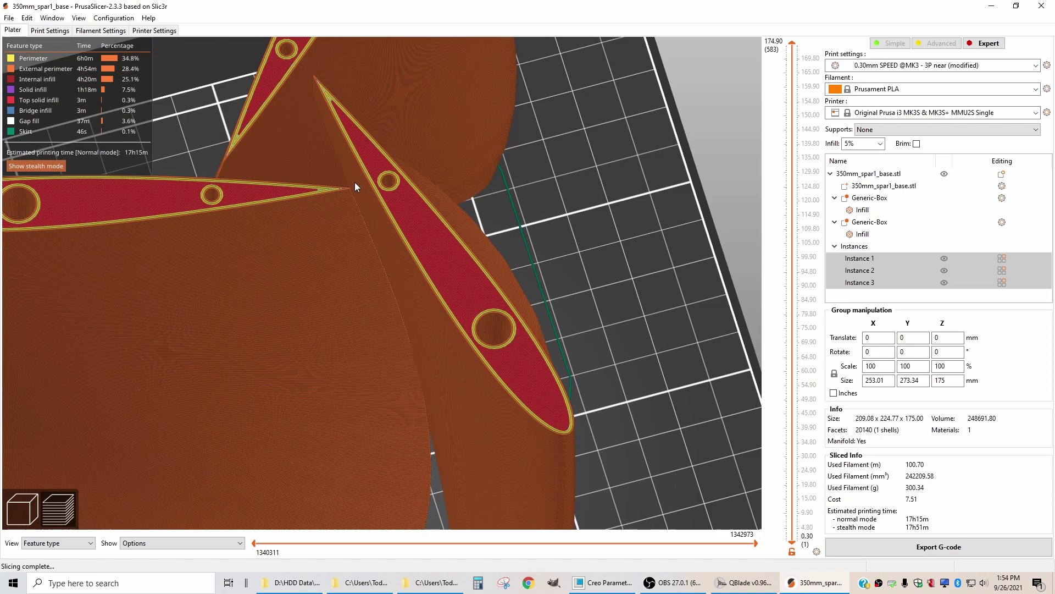
scroll(354, 183, "up", 2)
scroll(355, 182, "up", 2)
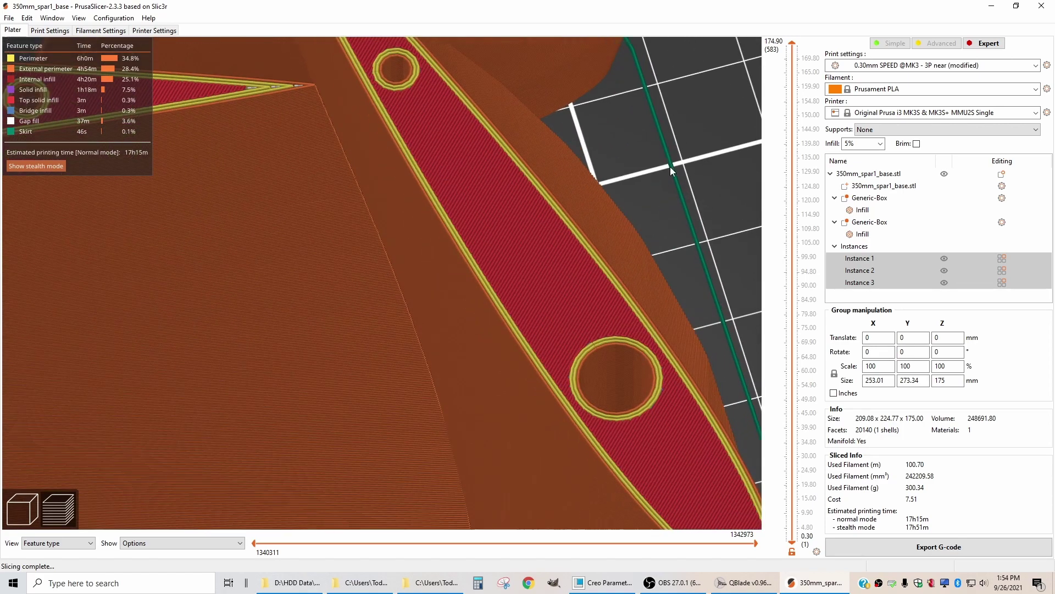
middle_click_drag(671, 166, 681, 269)
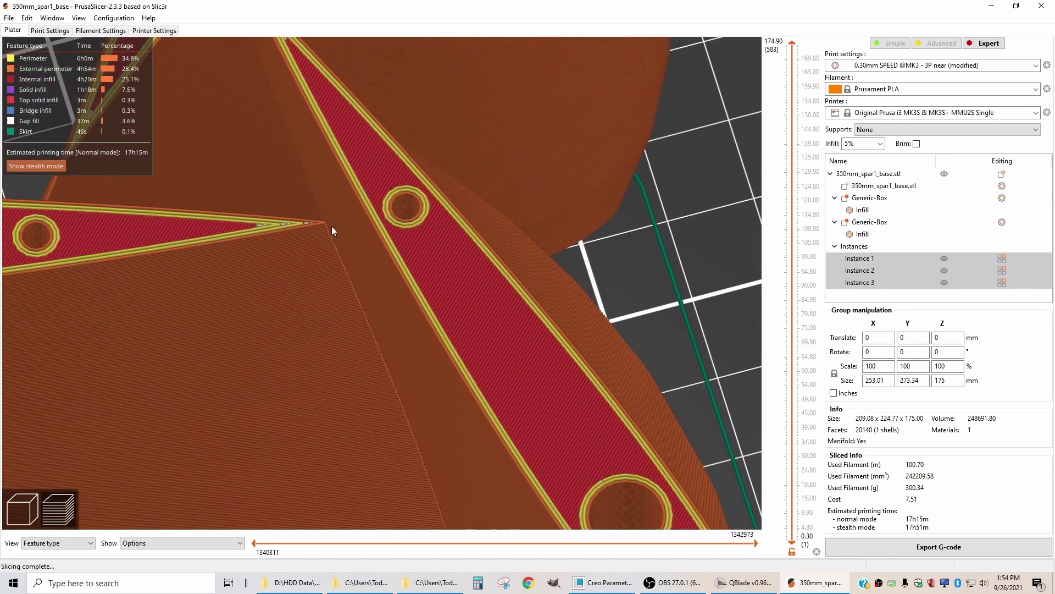
scroll(326, 221, "down", 5)
scroll(343, 239, "up", 4)
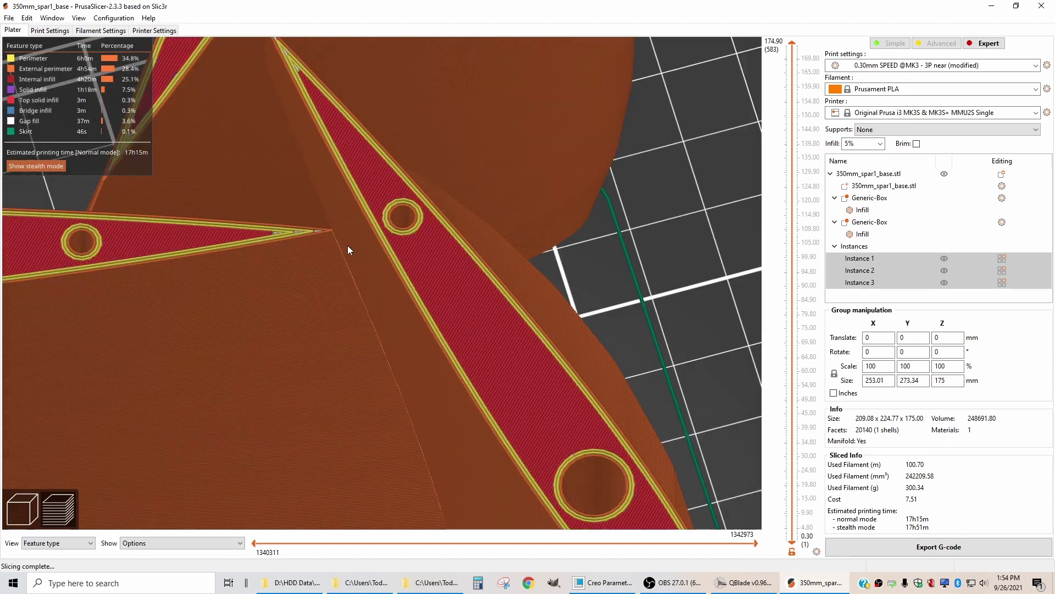
scroll(347, 245, "up", 4)
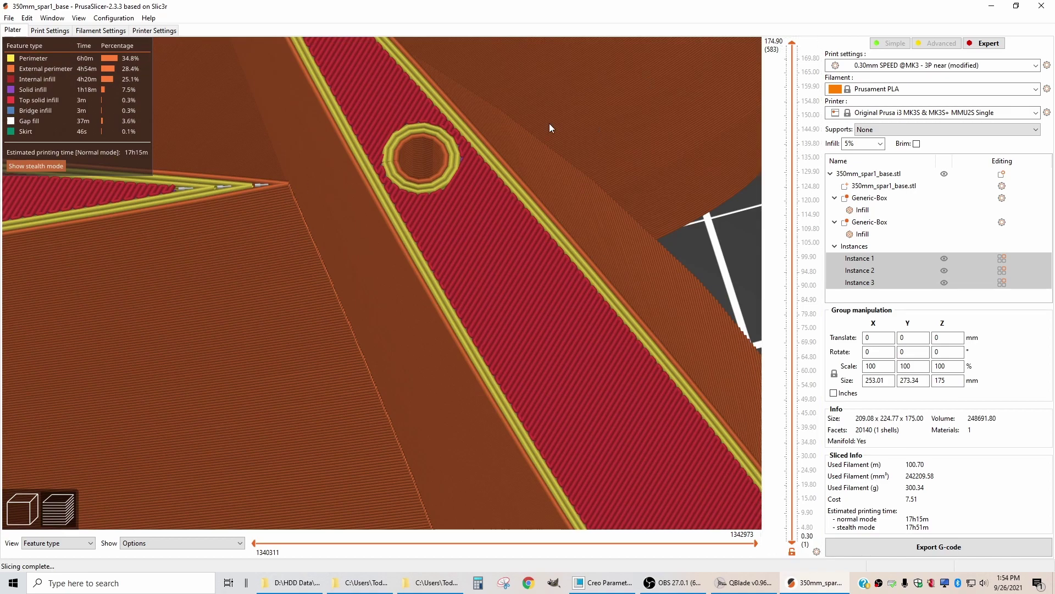
scroll(506, 124, "down", 8)
right_click_drag(645, 202, 689, 166)
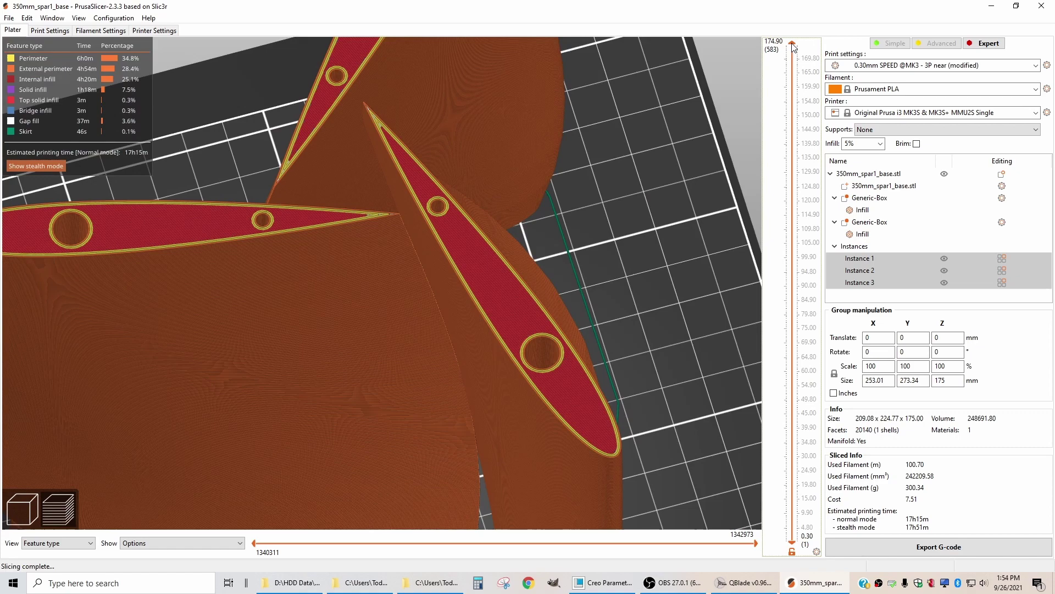
left_click_drag(792, 47, 790, 250)
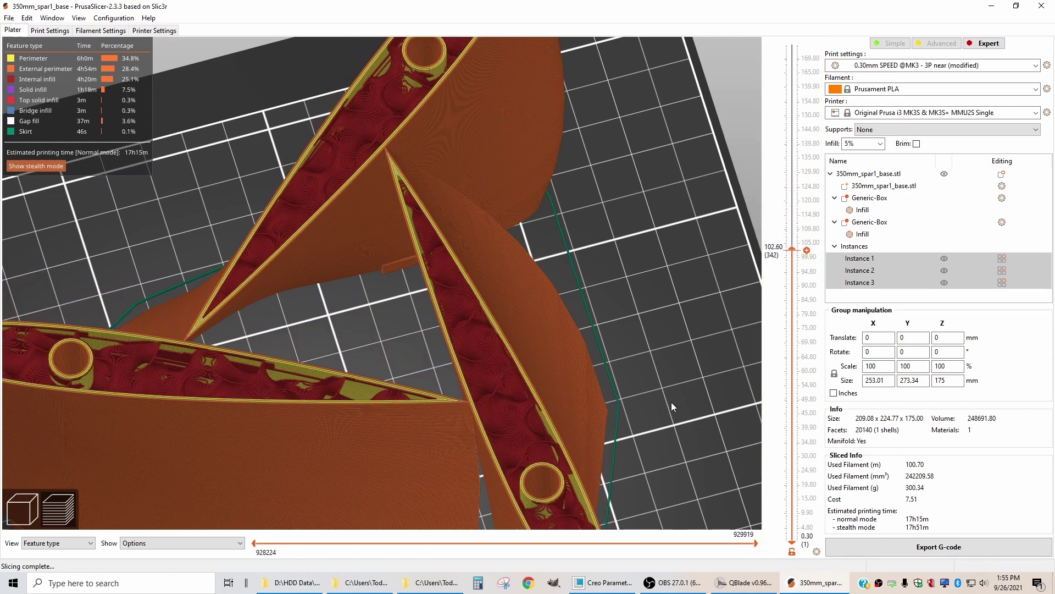
scroll(651, 311, "up", 5)
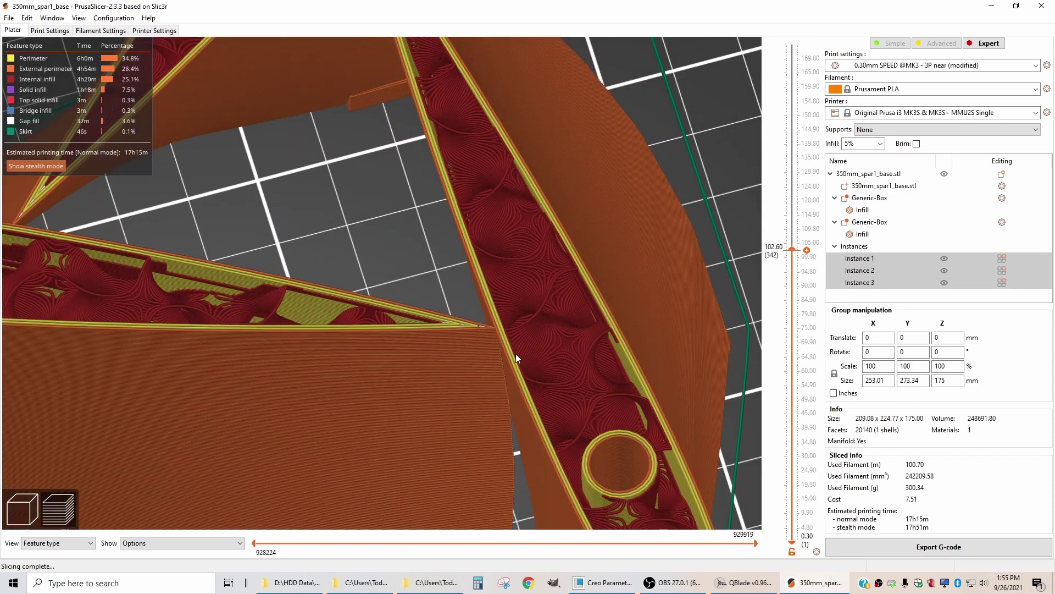
scroll(516, 358, "up", 3)
right_click_drag(493, 279, 398, 197)
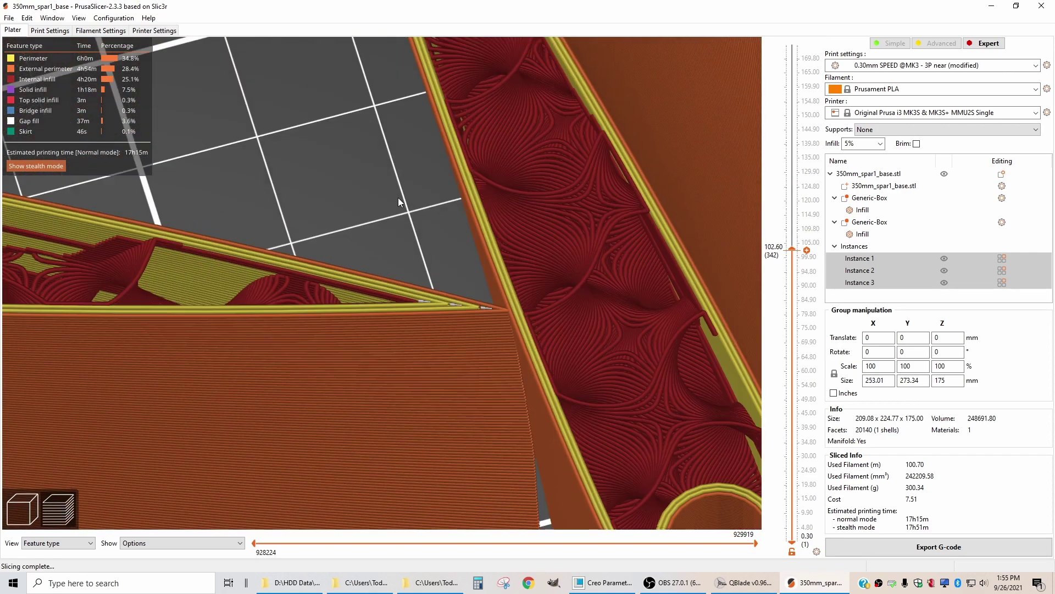
right_click_drag(493, 285, 545, 282)
scroll(546, 281, "up", 2)
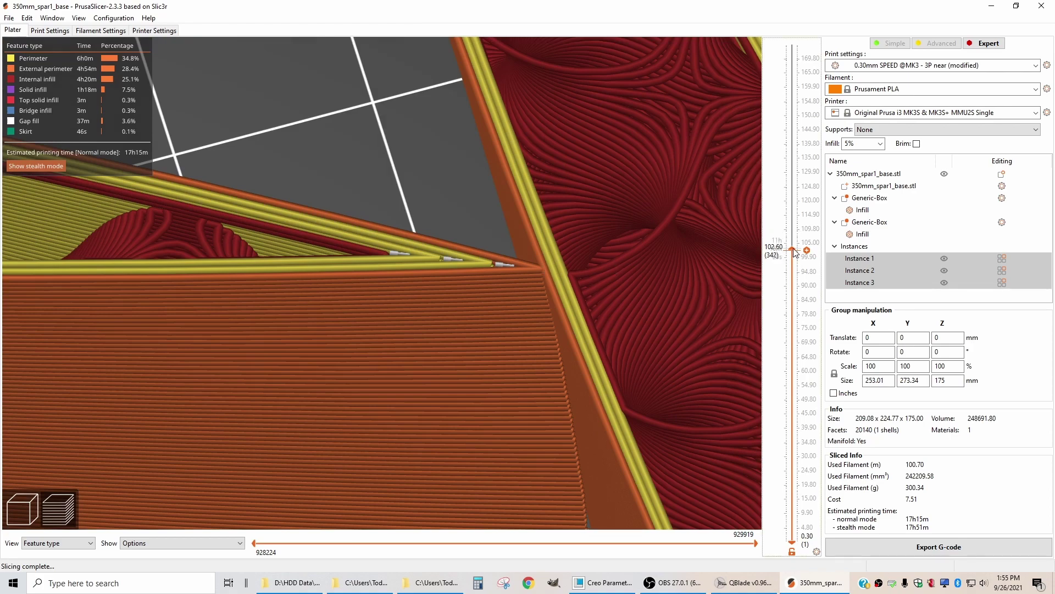
scroll(793, 249, "up", 5)
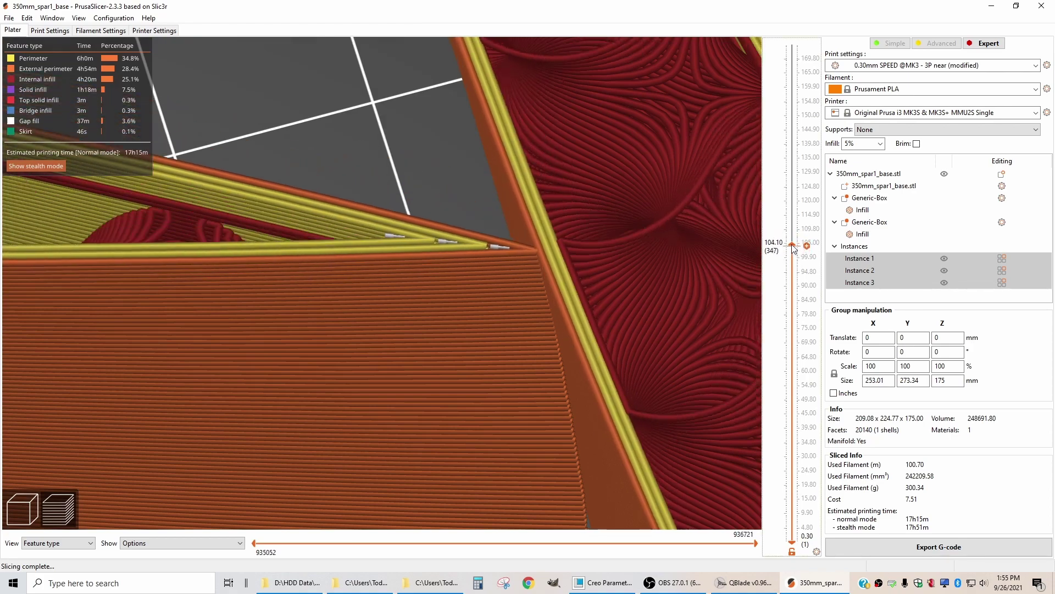
left_click_drag(793, 249, 792, 274)
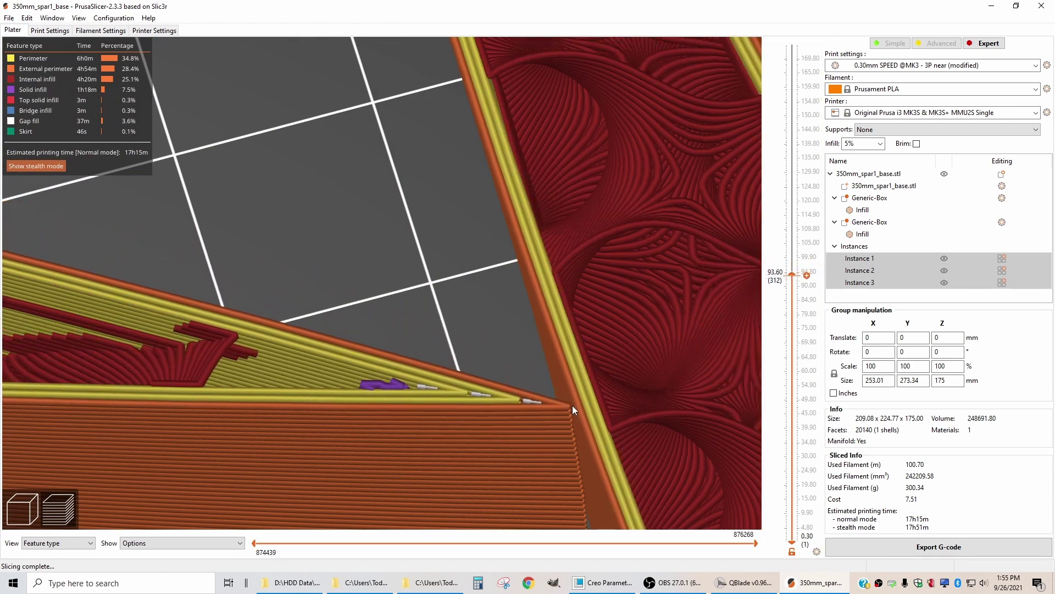
left_click_drag(793, 277, 805, 216)
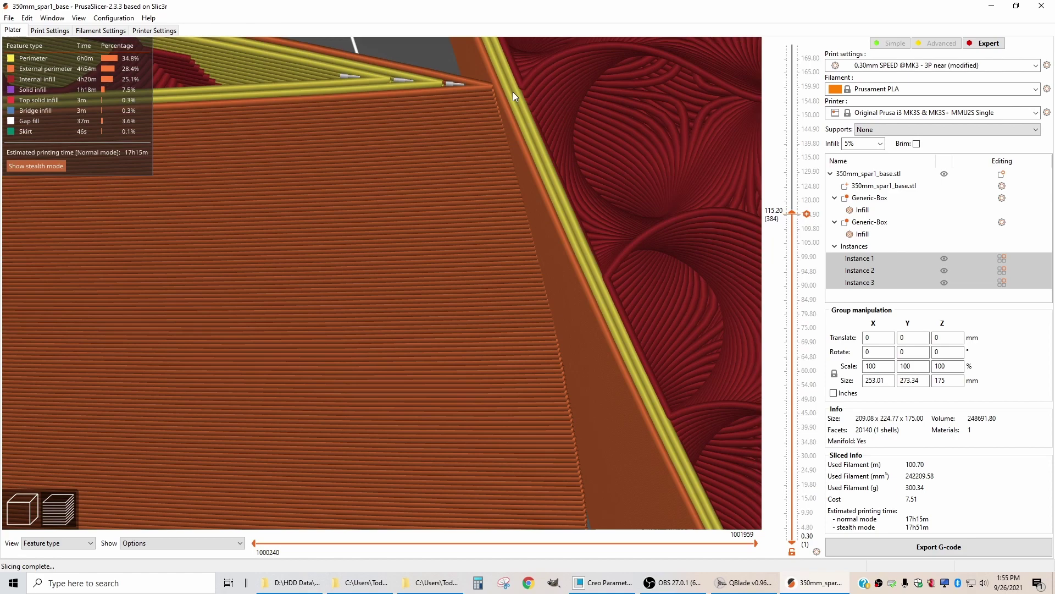
scroll(519, 231, "down", 5)
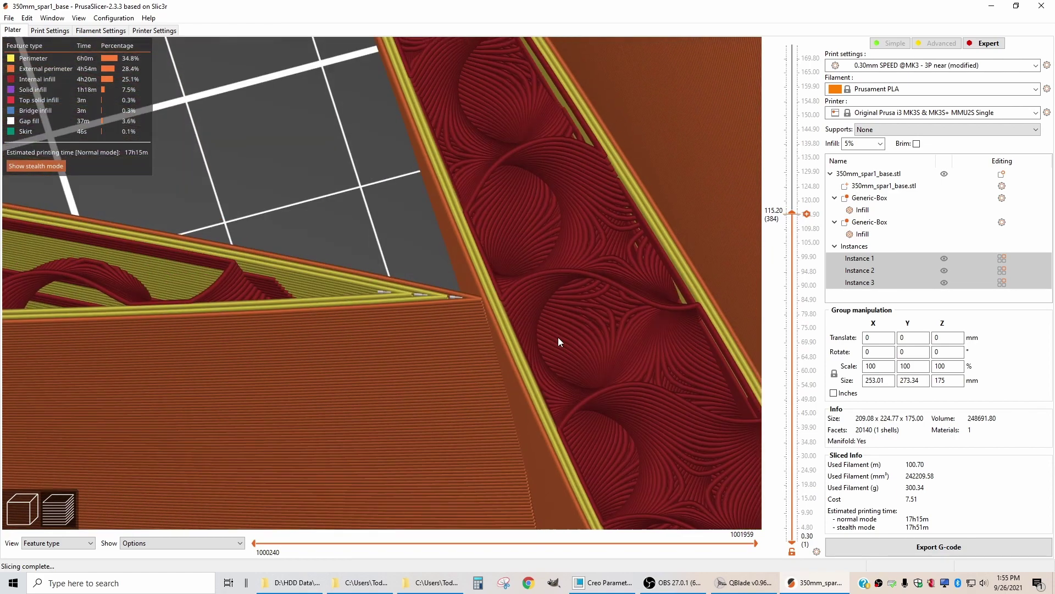
scroll(558, 337, "down", 8)
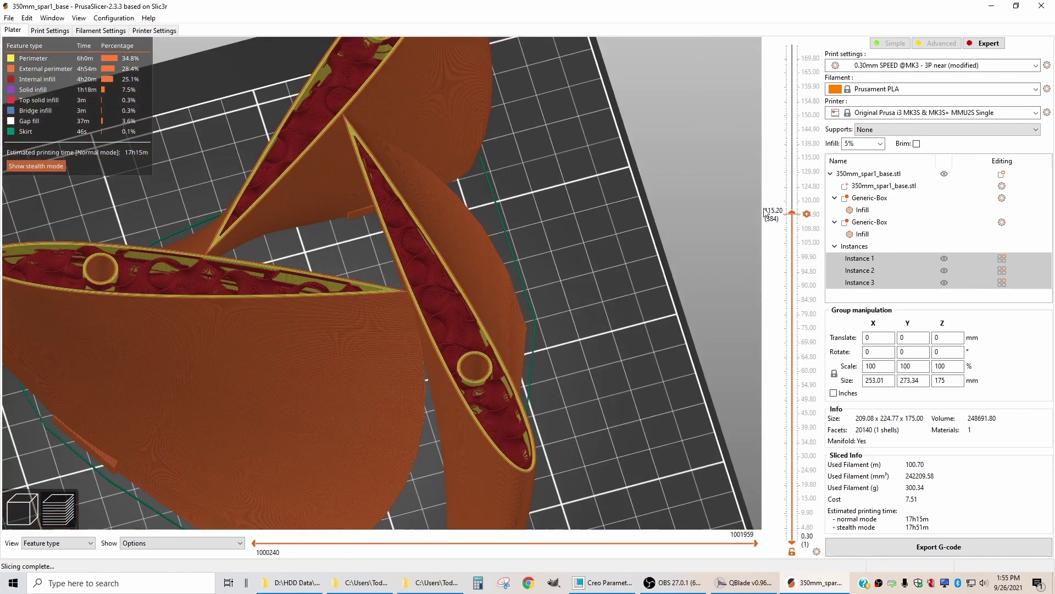
left_click_drag(792, 215, 793, 44)
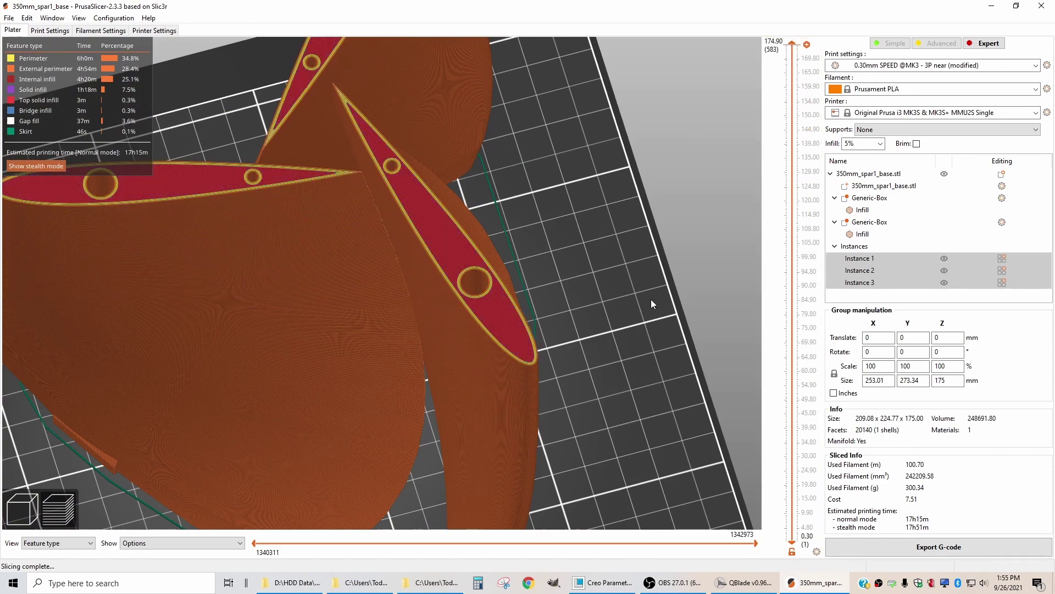
scroll(654, 277, "up", 10)
scroll(640, 278, "down", 10)
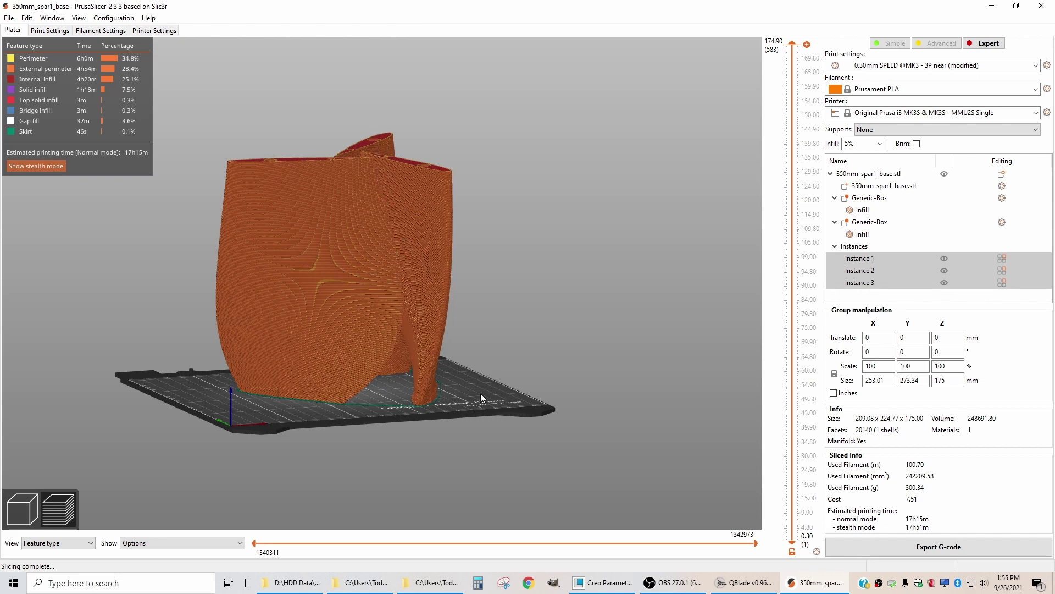
left_click_drag(480, 394, 424, 201)
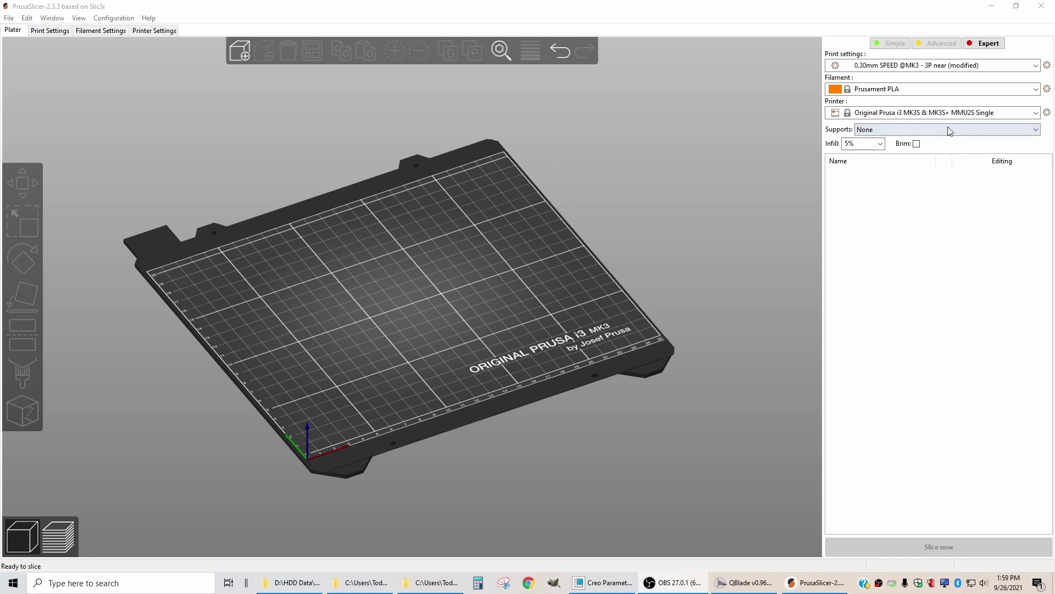
Check the Supports dropdown and keep supports set to None
left_click(902, 130)
left_click(879, 130)
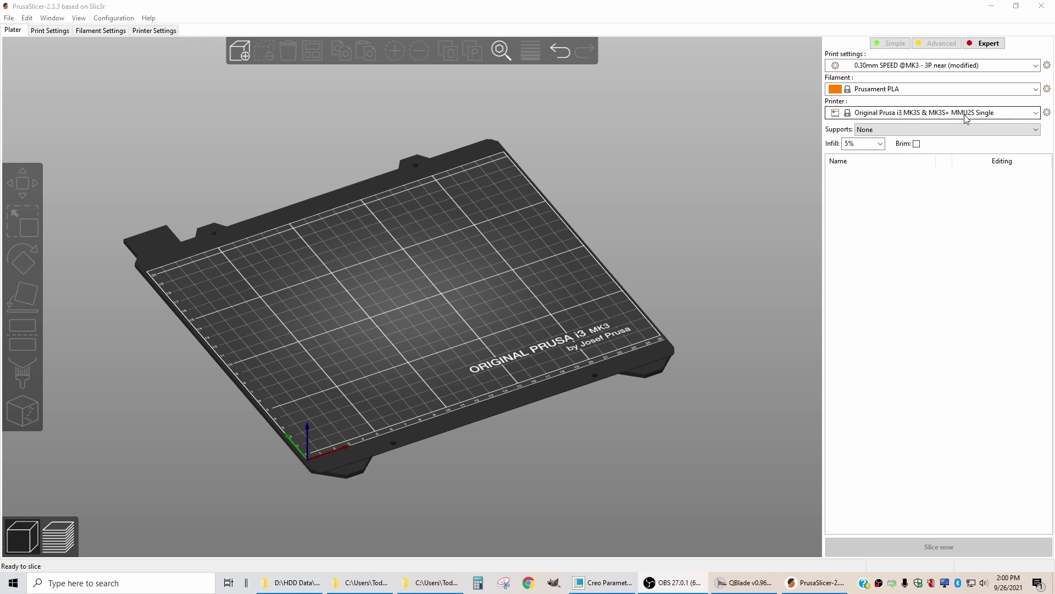
Import demo_blade_base.stl onto the print bed
left_click(13, 20)
mouse_move(55, 93)
left_click(199, 94)
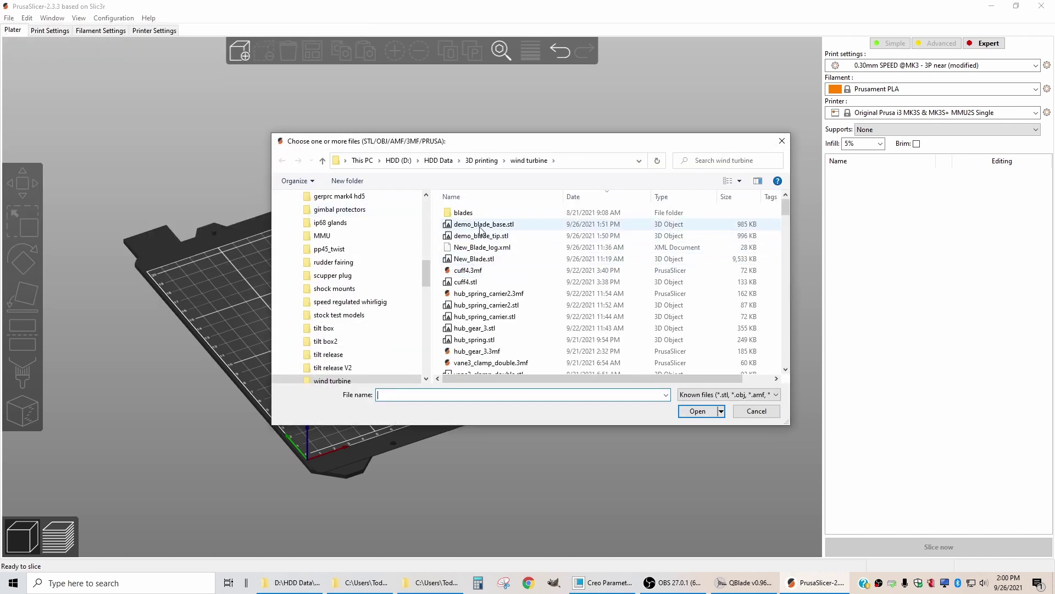
double_click(481, 224)
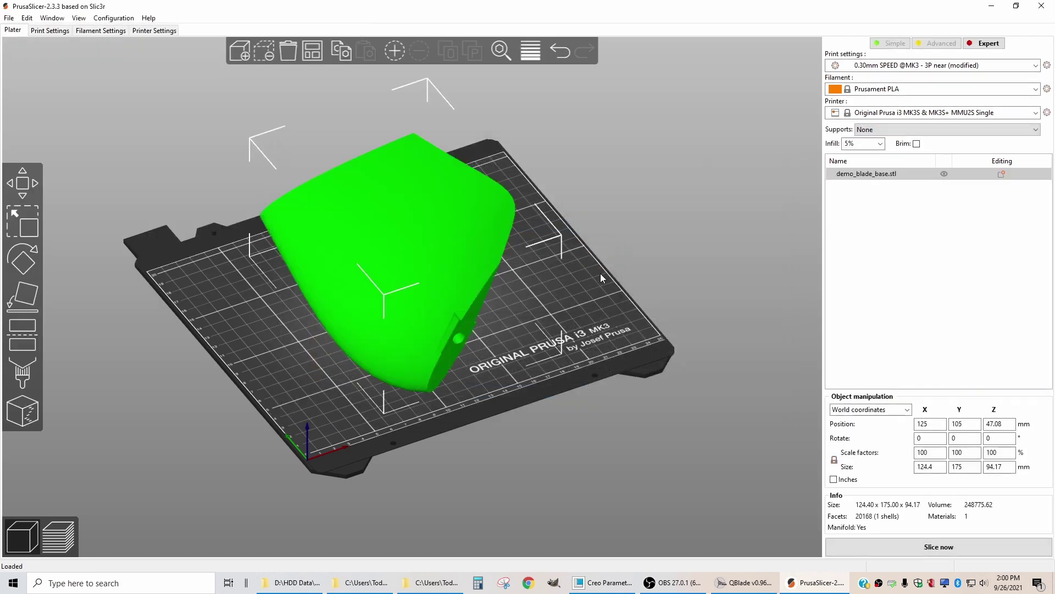
Rotate the blade 90° about X to stand upright and shift it left on the bed
left_click(933, 438)
key("Return")
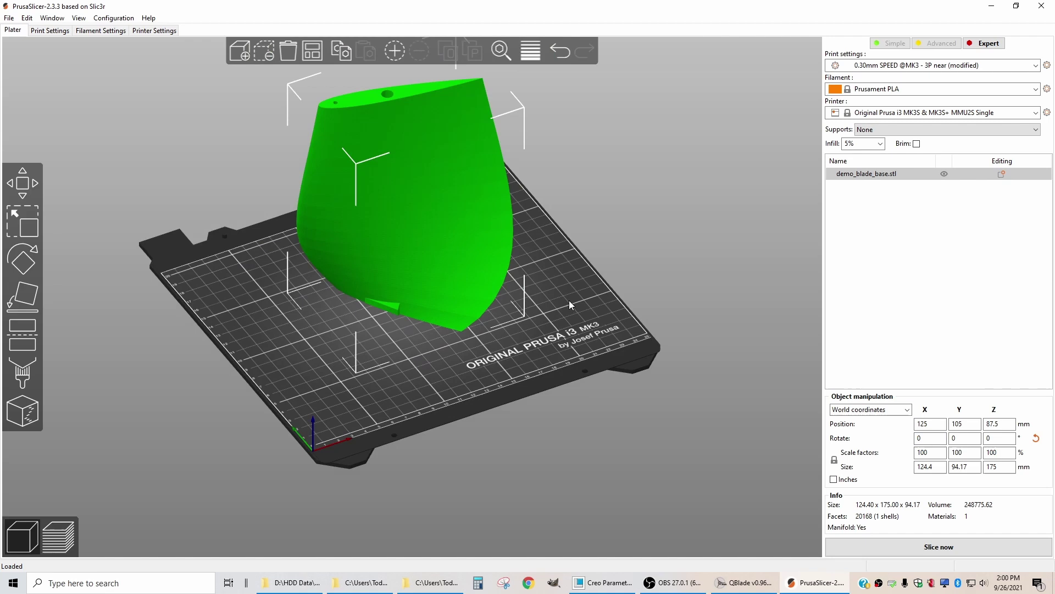
key("1")
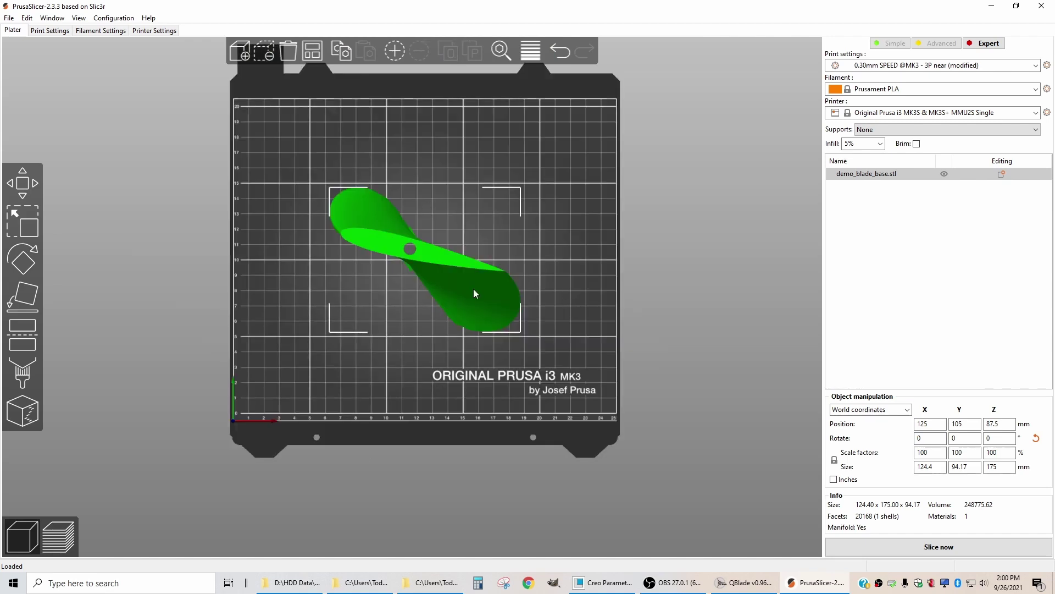
left_click_drag(474, 289, 445, 289)
key("0")
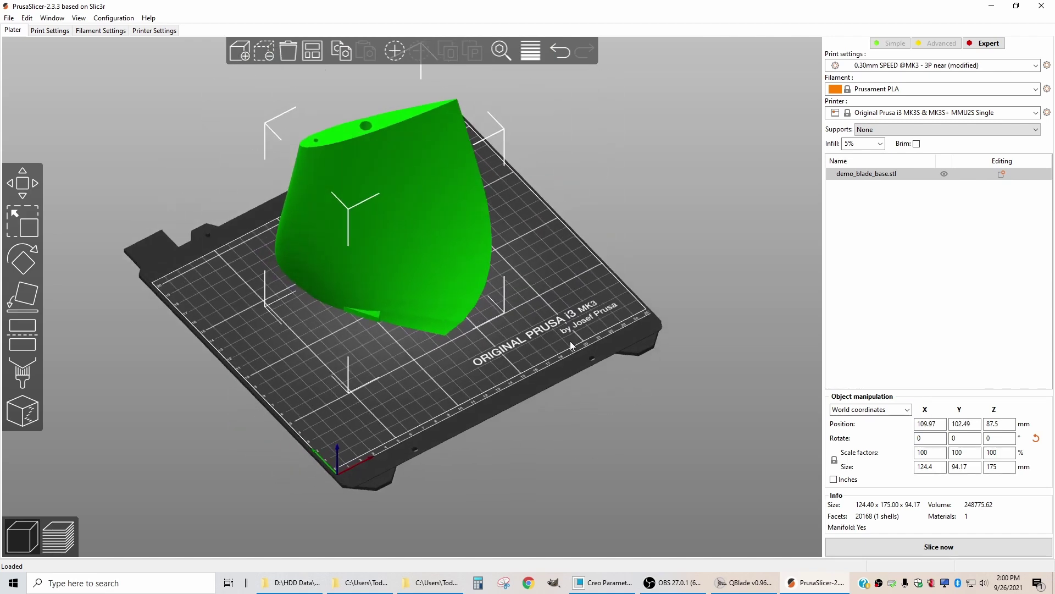
left_click_drag(569, 341, 542, 335)
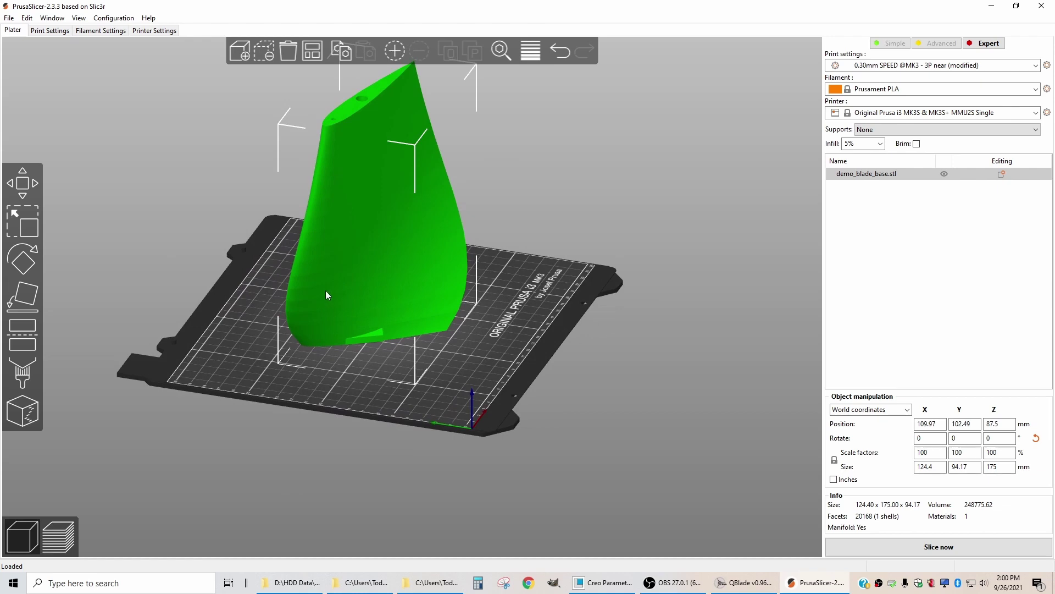
scroll(326, 293, "down", 2)
scroll(330, 295, "up", 6)
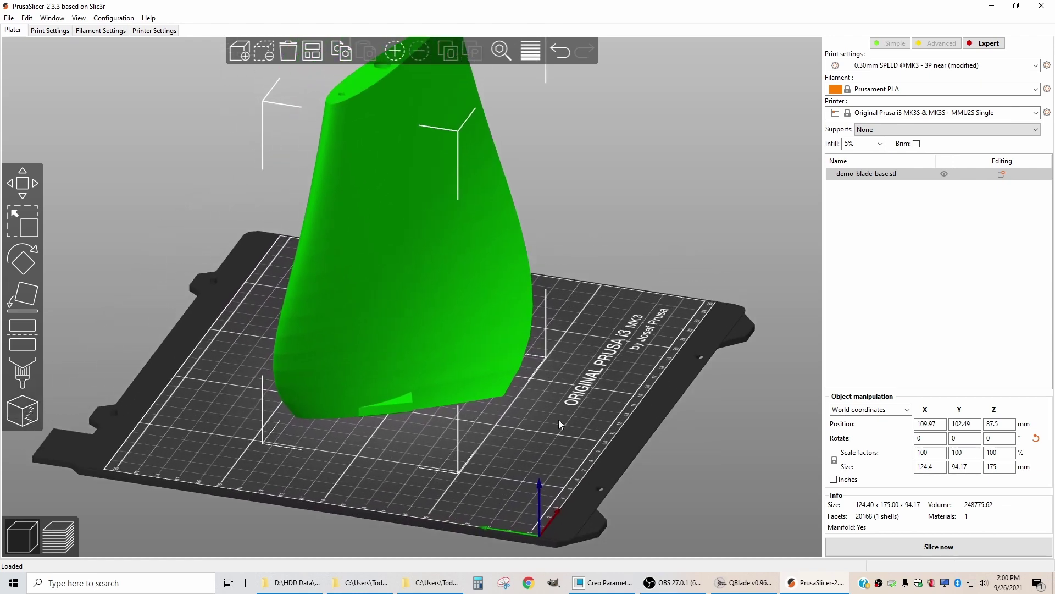
mouse_move(559, 419)
left_mouse_down()
mouse_move(561, 408)
mouse_move(559, 420)
left_mouse_up()
scroll(529, 439, "up", 3)
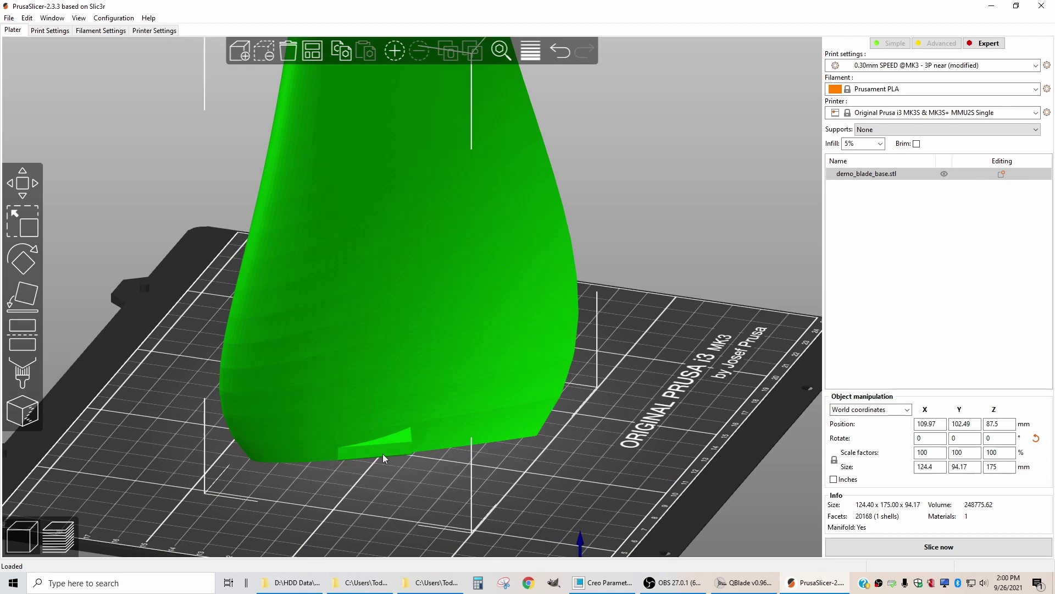
Add a Box modifier to the blade from its right-click menu
scroll(618, 362, "down", 3)
left_click(589, 401)
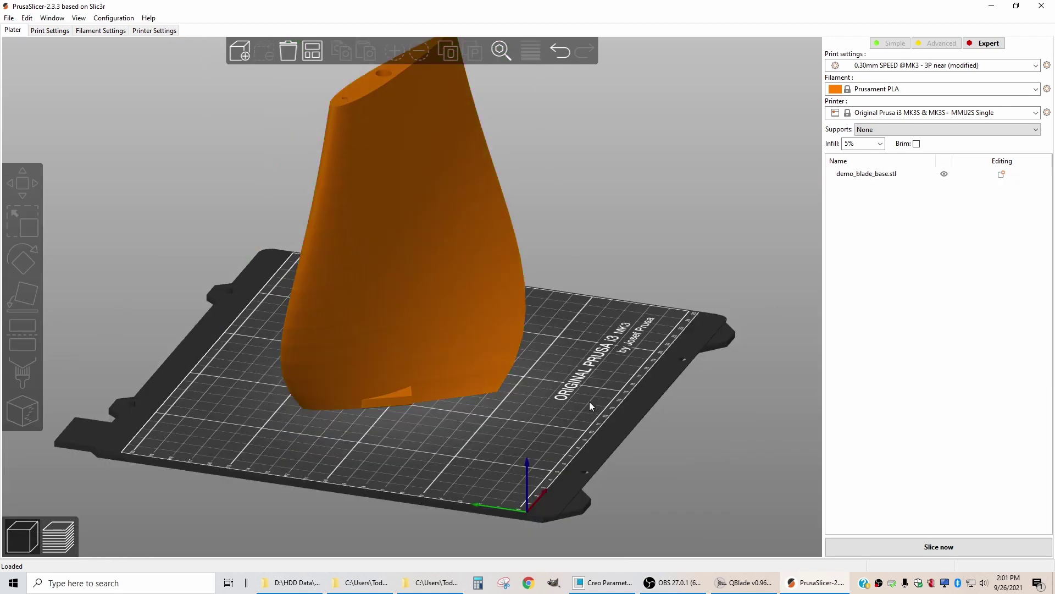
right_click(446, 349)
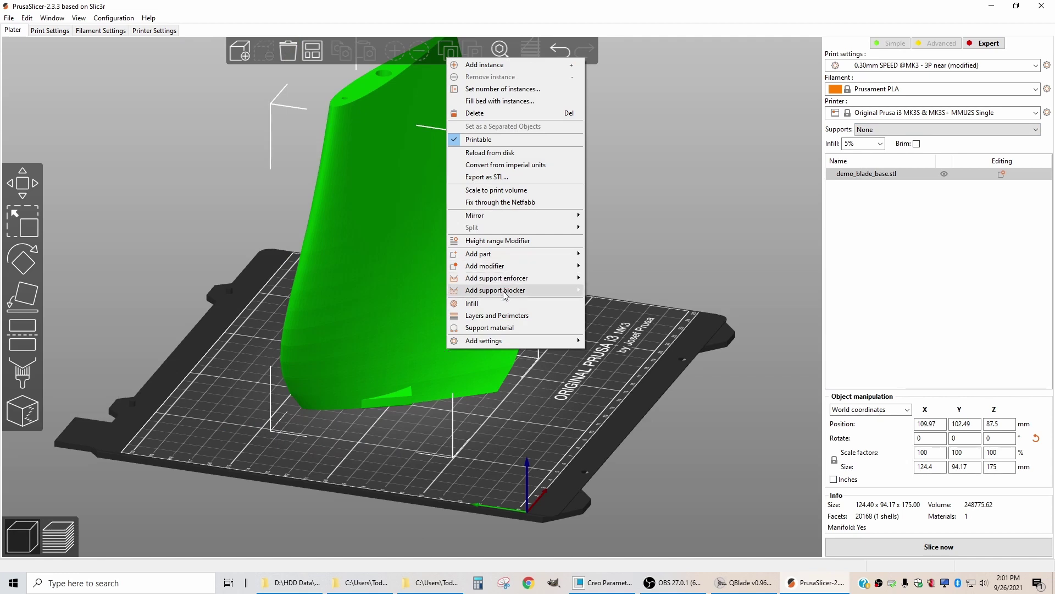
mouse_move(504, 295)
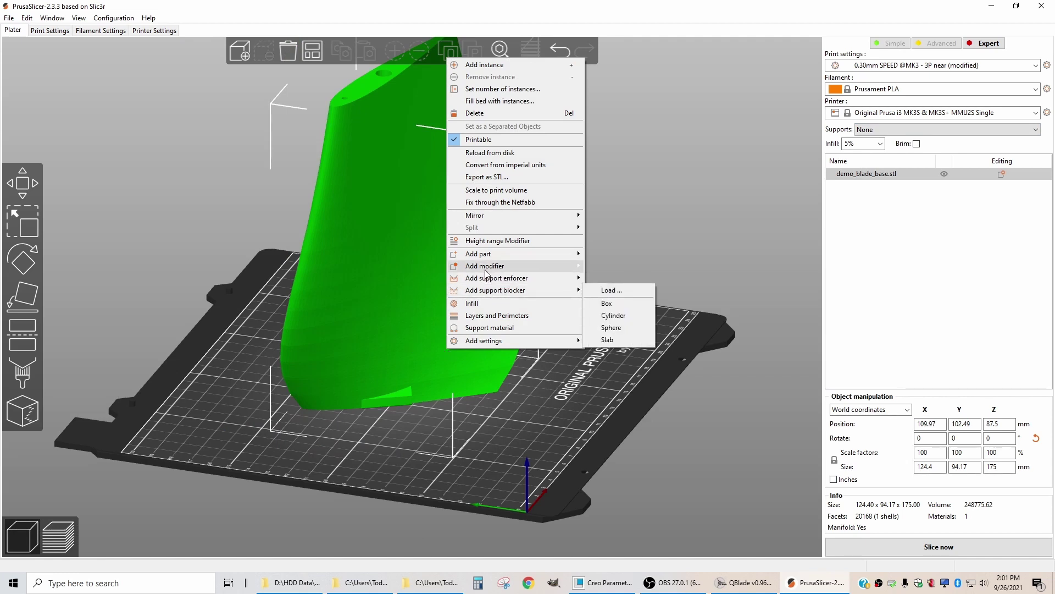
mouse_move(487, 270)
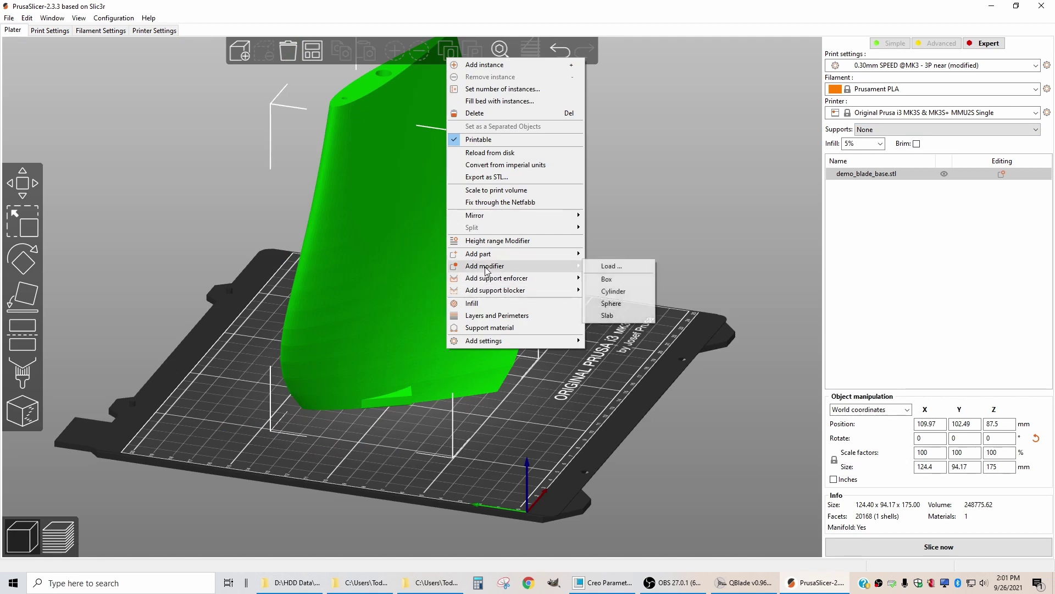
left_click(606, 279)
left_click_drag(605, 381, 562, 372)
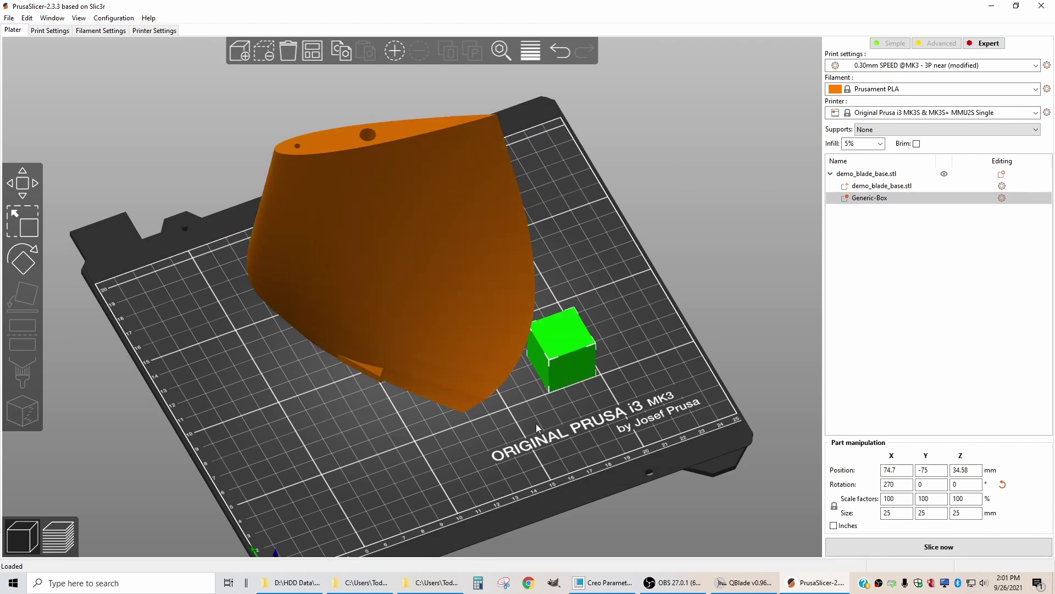
mouse_move(594, 467)
left_mouse_down()
mouse_move(595, 444)
mouse_move(601, 456)
mouse_move(588, 451)
left_mouse_up()
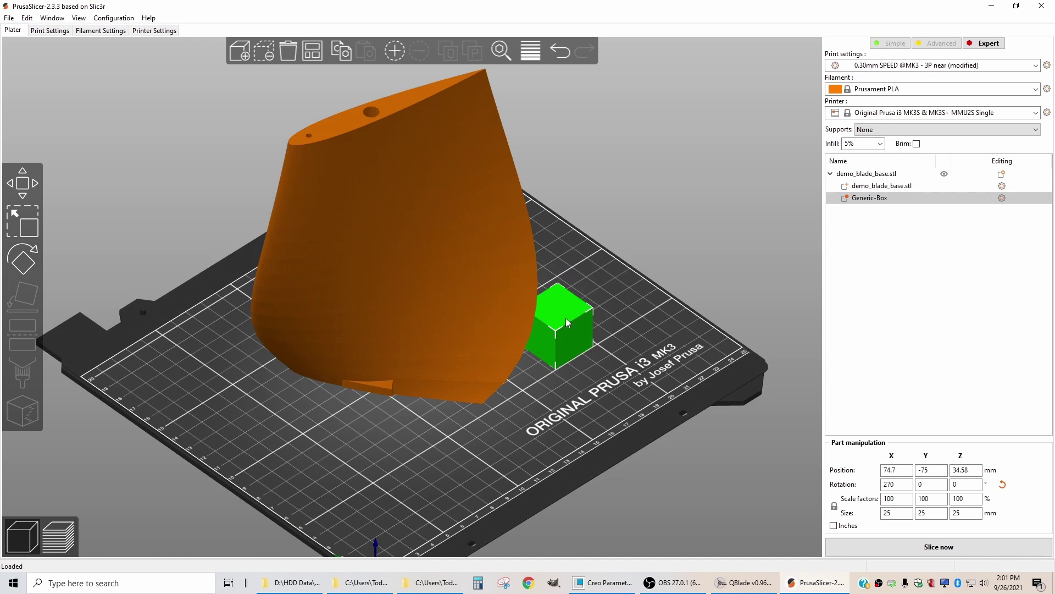
Stretch the box along X and Y and rotate it to angle under the blade
left_click(24, 230)
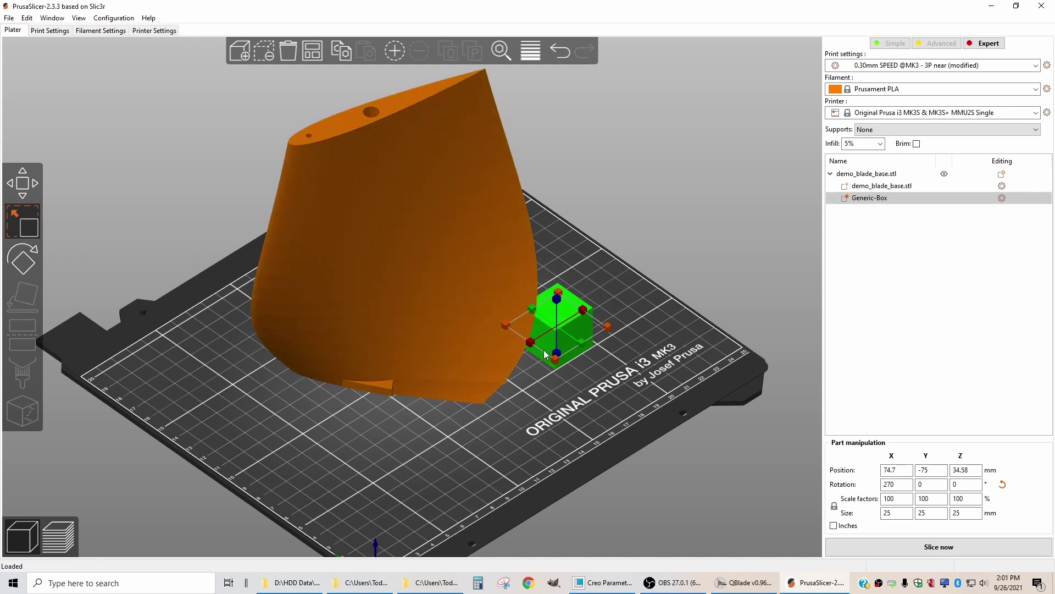
left_click_drag(530, 338, 336, 461)
left_click_drag(583, 348, 589, 350)
left_click(19, 265)
left_click_drag(698, 426, 488, 446)
Move the box under the blade and lower it to Z 2.96 at the base
left_click(33, 183)
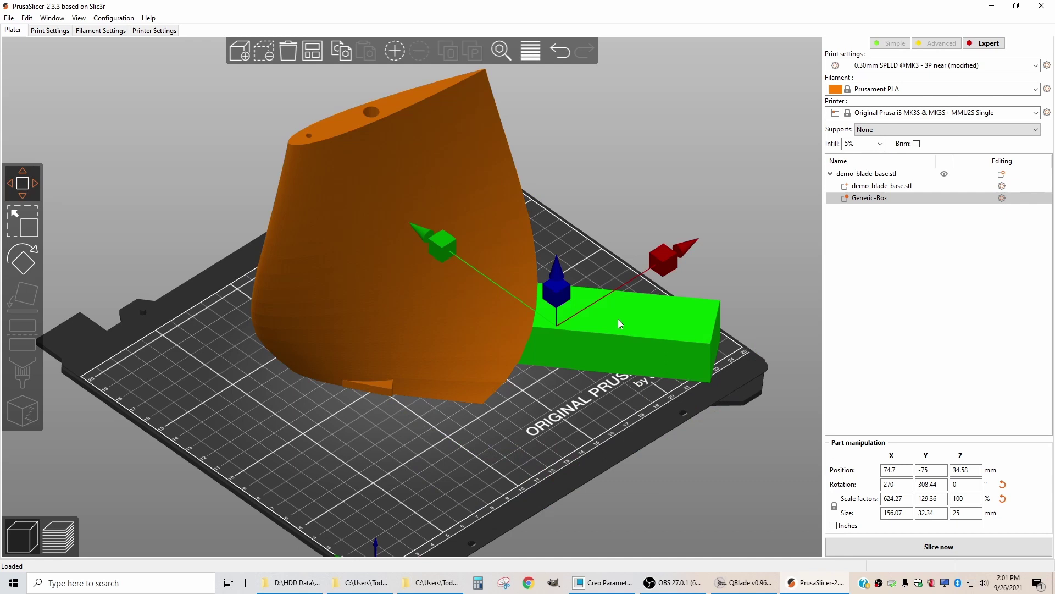
left_click_drag(660, 258, 571, 348)
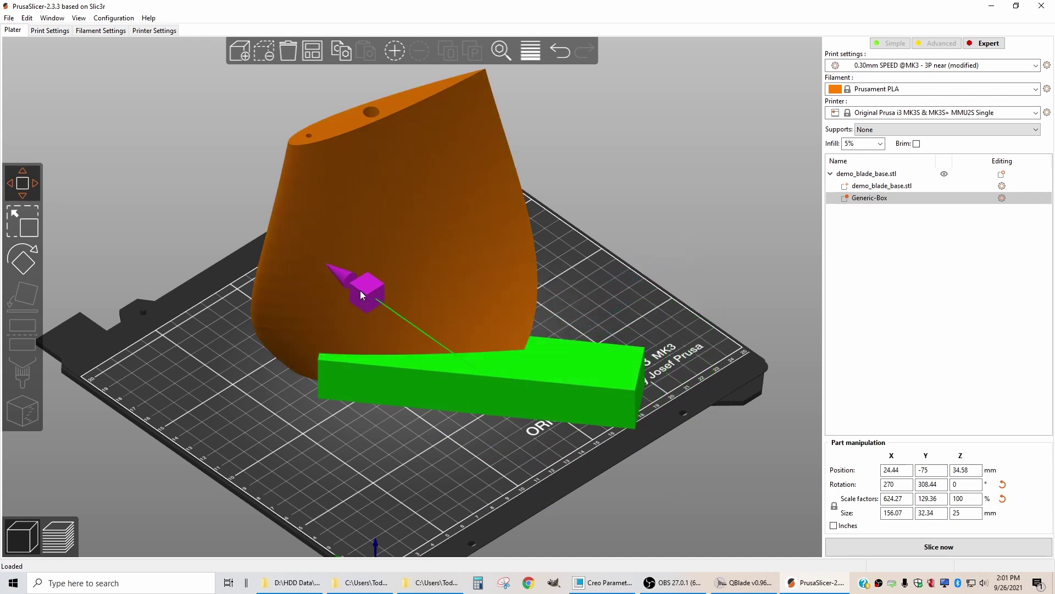
left_click_drag(365, 291, 323, 259)
left_click_drag(542, 275, 501, 306)
mouse_move(647, 389)
left_mouse_down()
mouse_move(562, 381)
mouse_move(647, 380)
left_mouse_up()
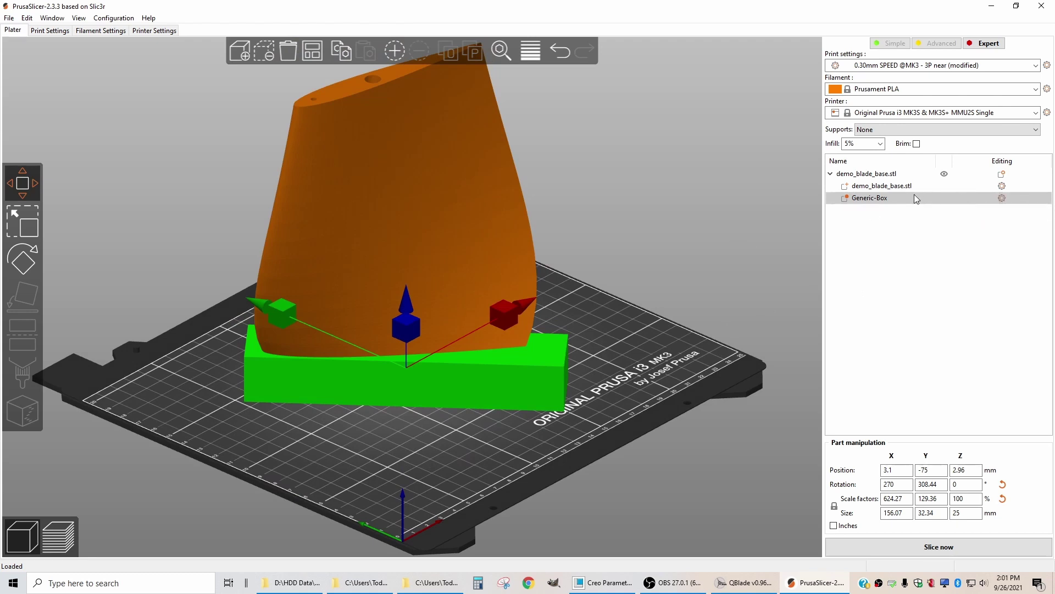
Add Infill settings to the Generic-Box modifier and view its fill density choices
left_click(1002, 200)
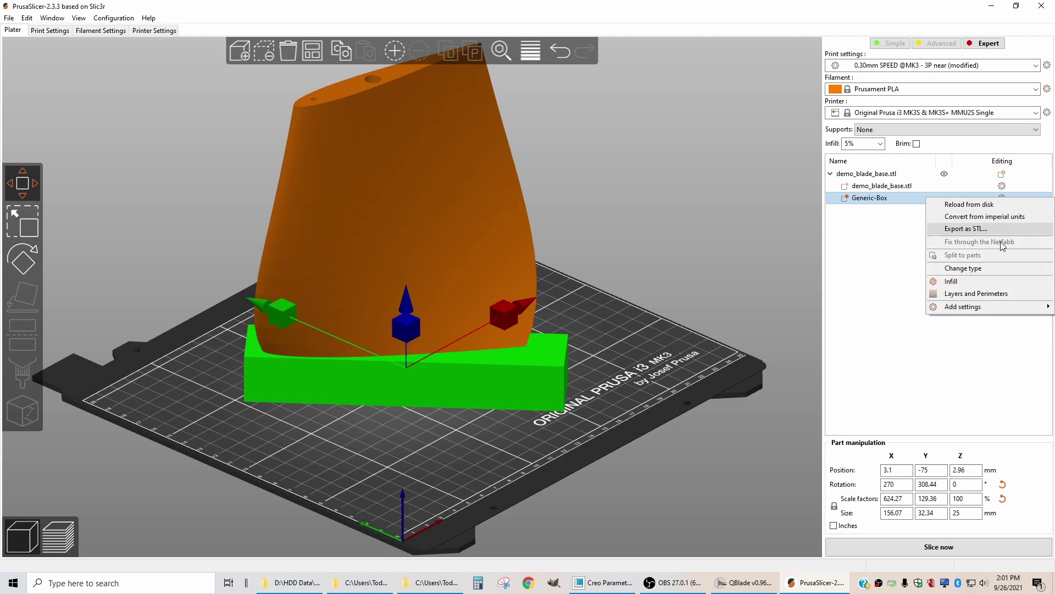
left_click(953, 282)
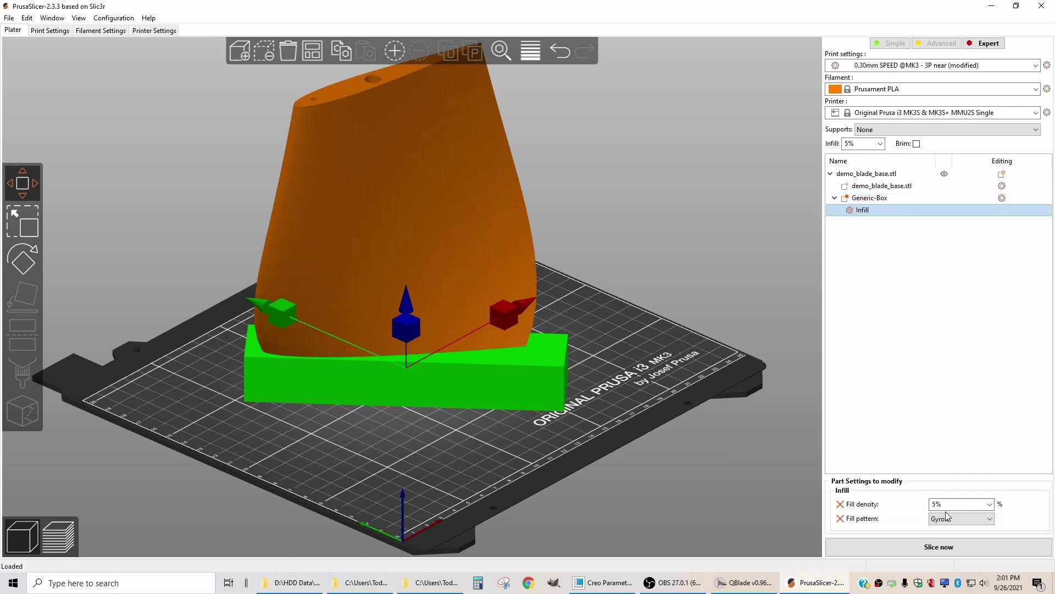
left_click(990, 504)
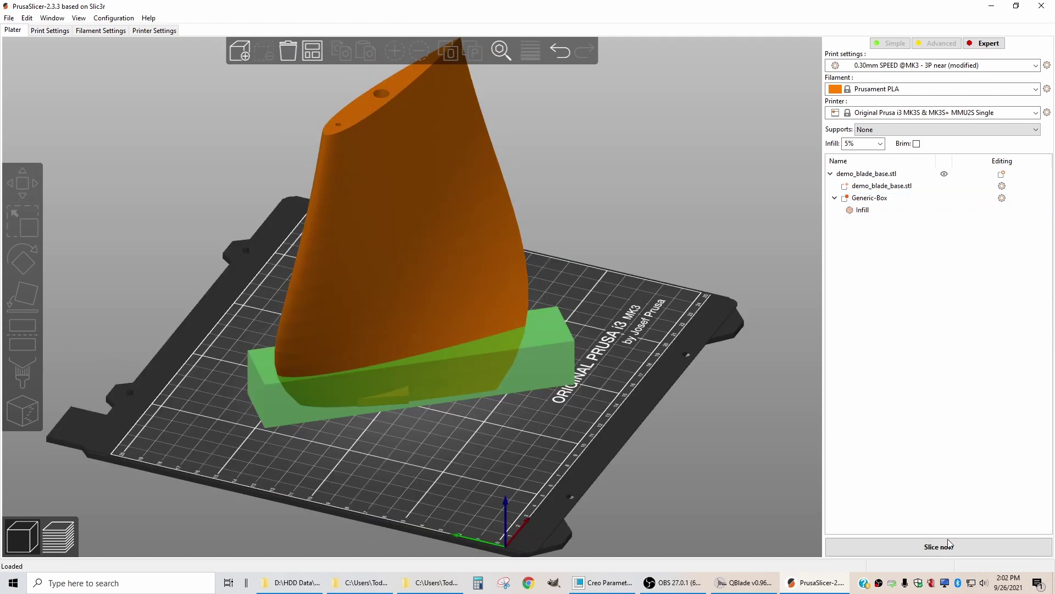
Slice the blade, inspect layers down to 132.30 mm, and return to 3D view
left_click(949, 545)
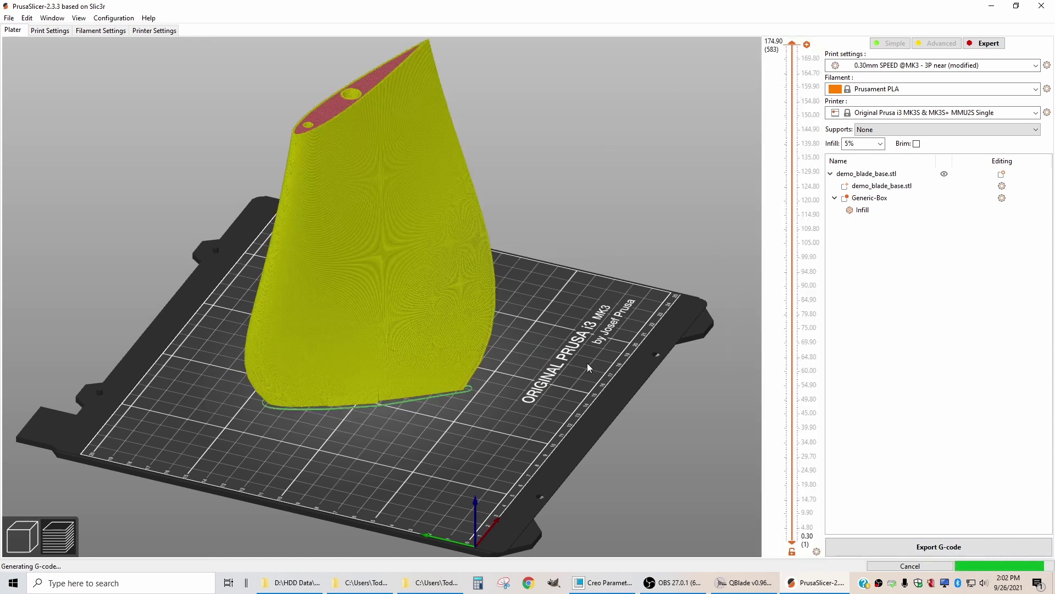
middle_click_drag(588, 367, 594, 376)
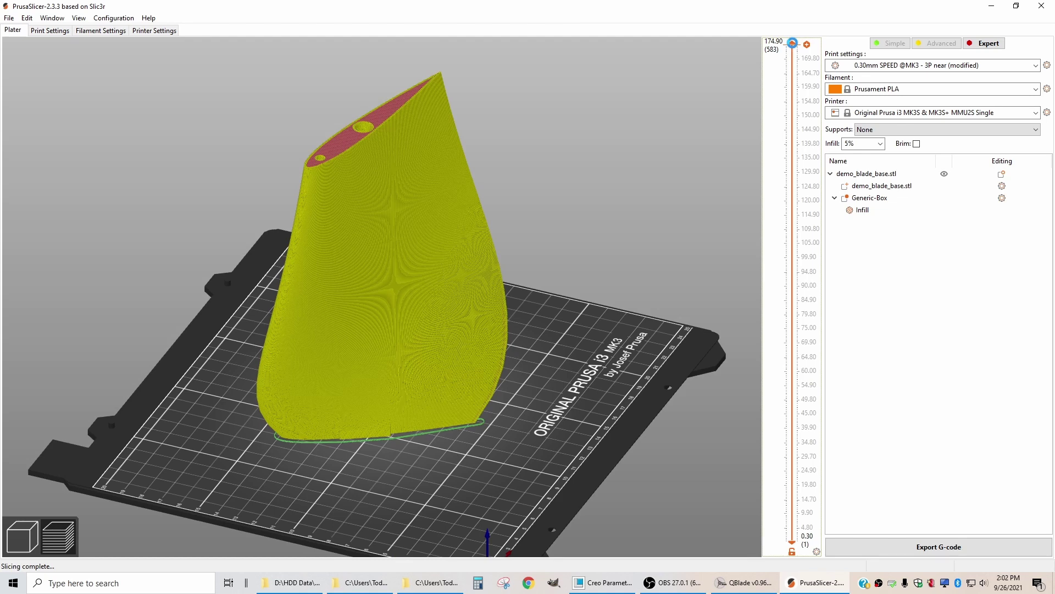
mouse_move(792, 44)
left_mouse_down()
mouse_move(773, 514)
mouse_move(796, 166)
mouse_move(792, 43)
left_mouse_up()
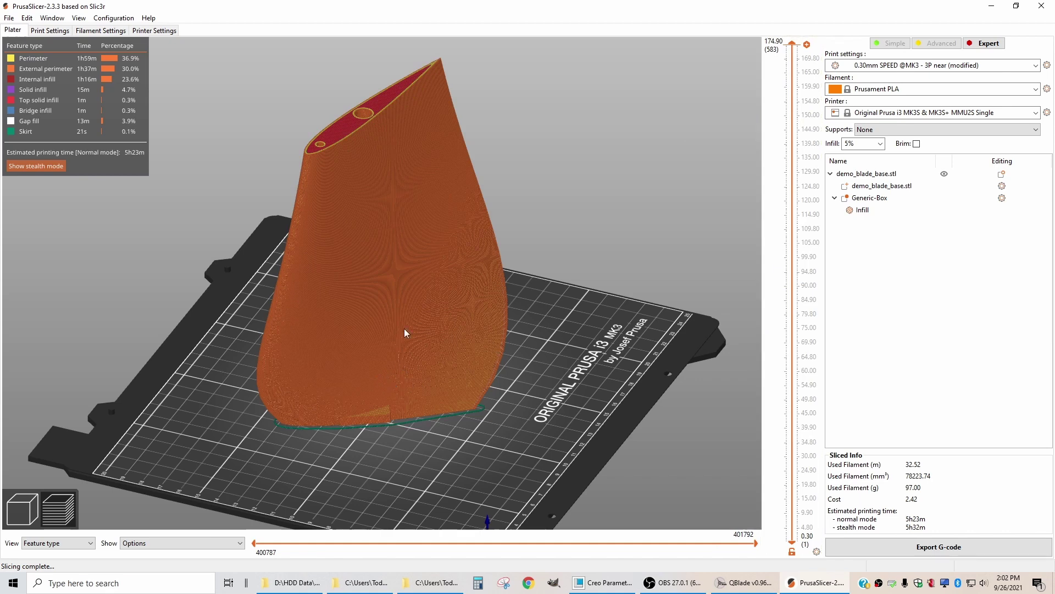
left_click(24, 503)
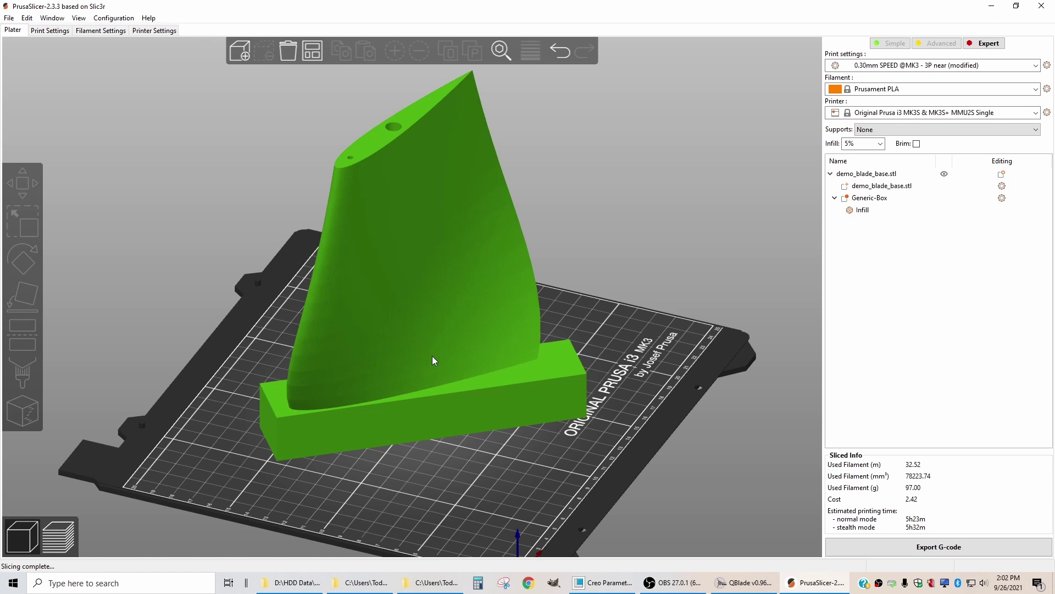
Add a second Generic-Box modifier to the blade object
left_click(449, 367)
scroll(660, 341, "up", 3)
scroll(669, 347, "down", 1)
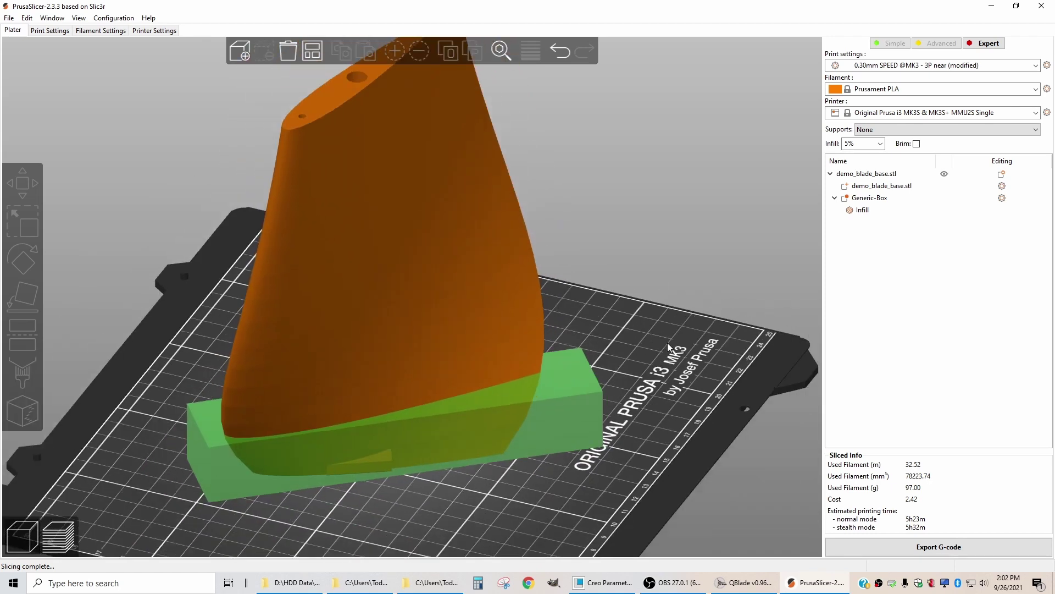
left_click_drag(452, 491, 532, 438)
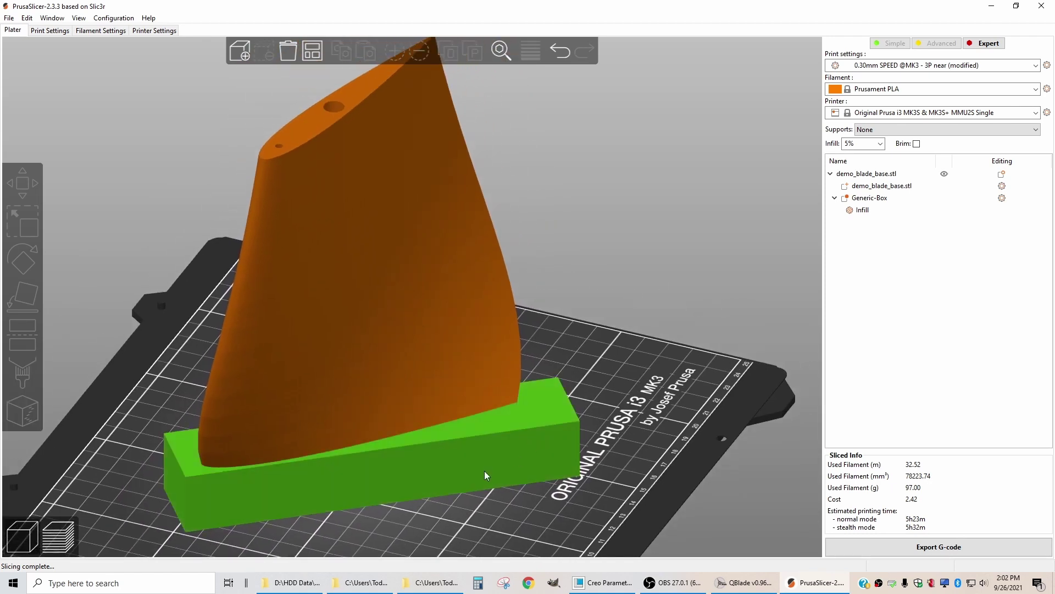
left_click(379, 495)
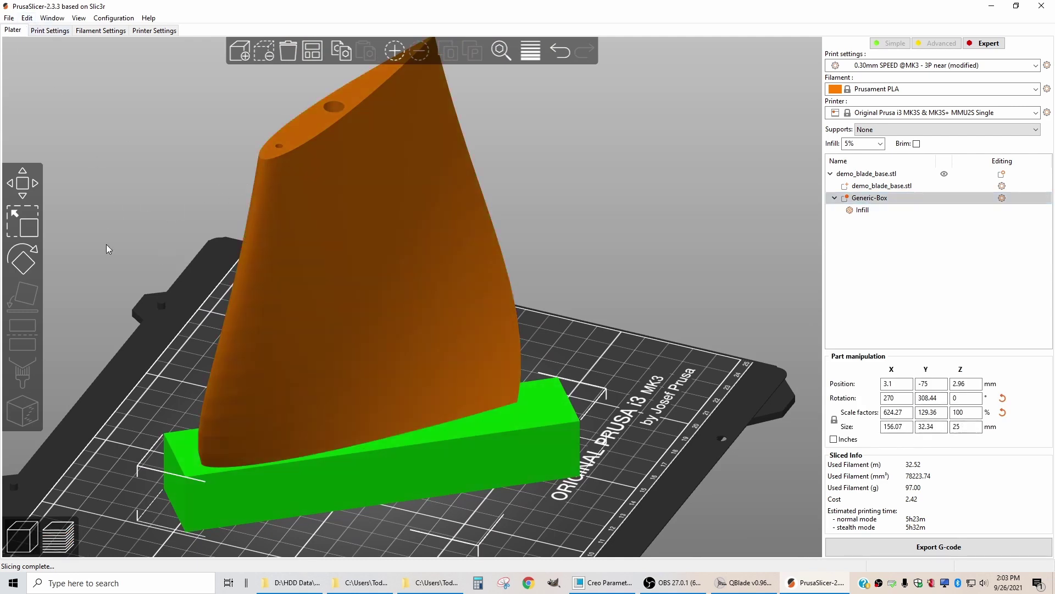
right_click(310, 310)
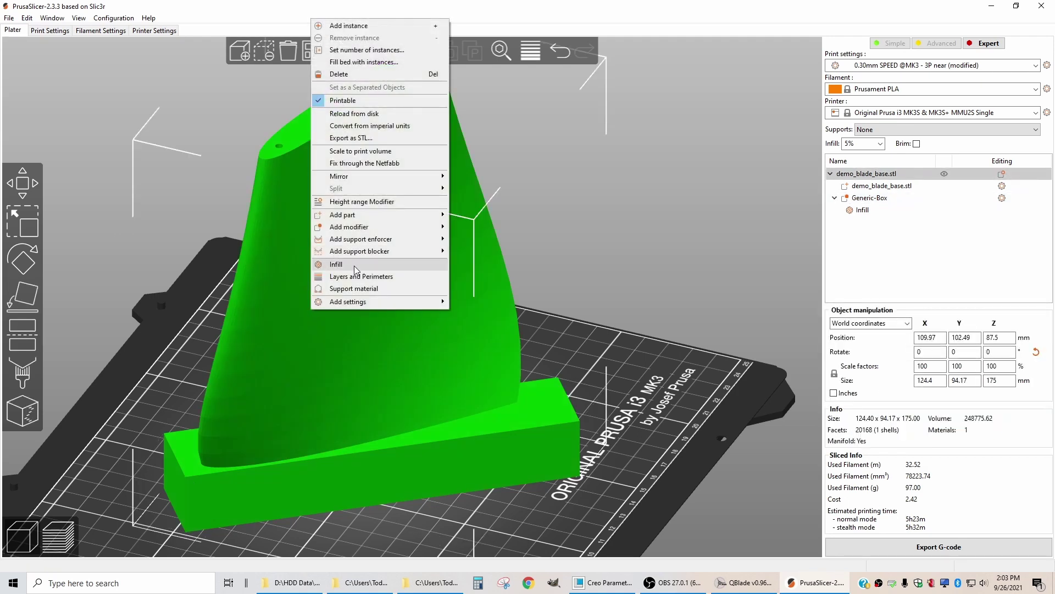
mouse_move(406, 227)
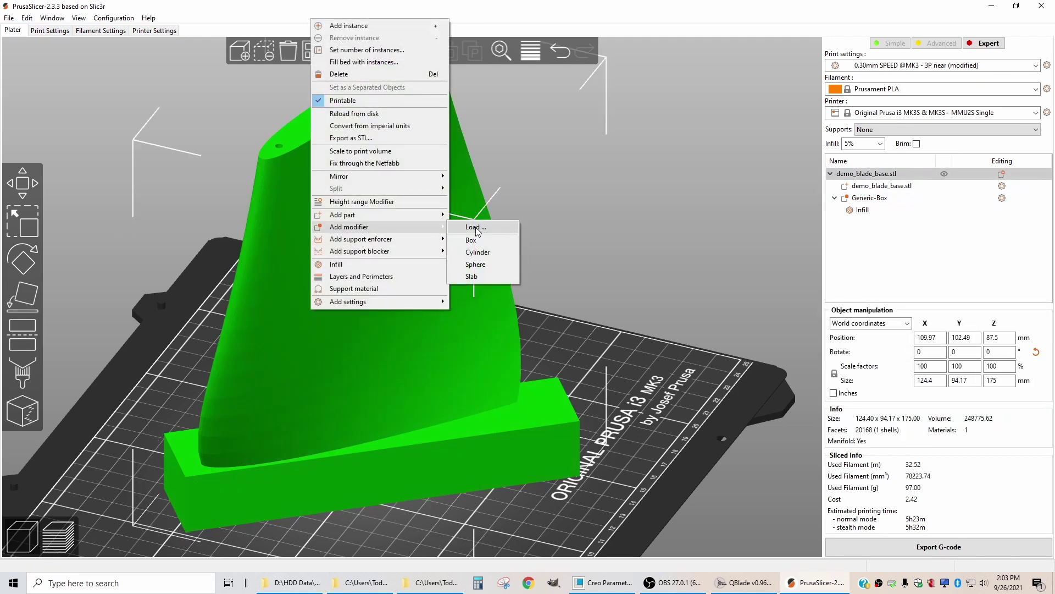
left_click(471, 240)
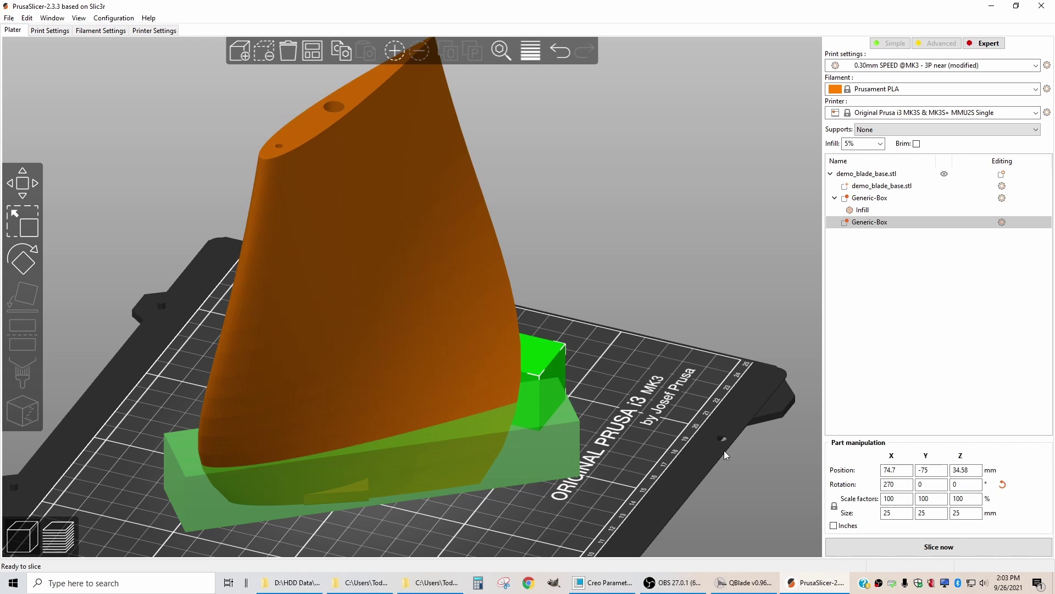
Change the new box's Y position from -75 to -50 mm
left_click(973, 470)
left_click(973, 468)
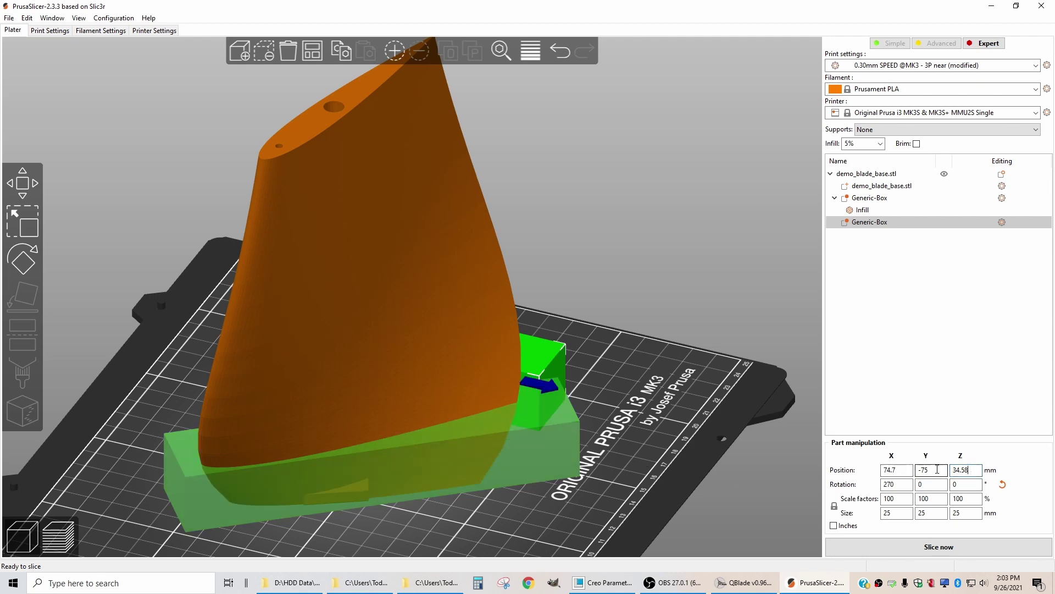
left_click_drag(582, 418, 613, 413)
middle_click_drag(637, 462, 603, 409)
left_click(933, 469)
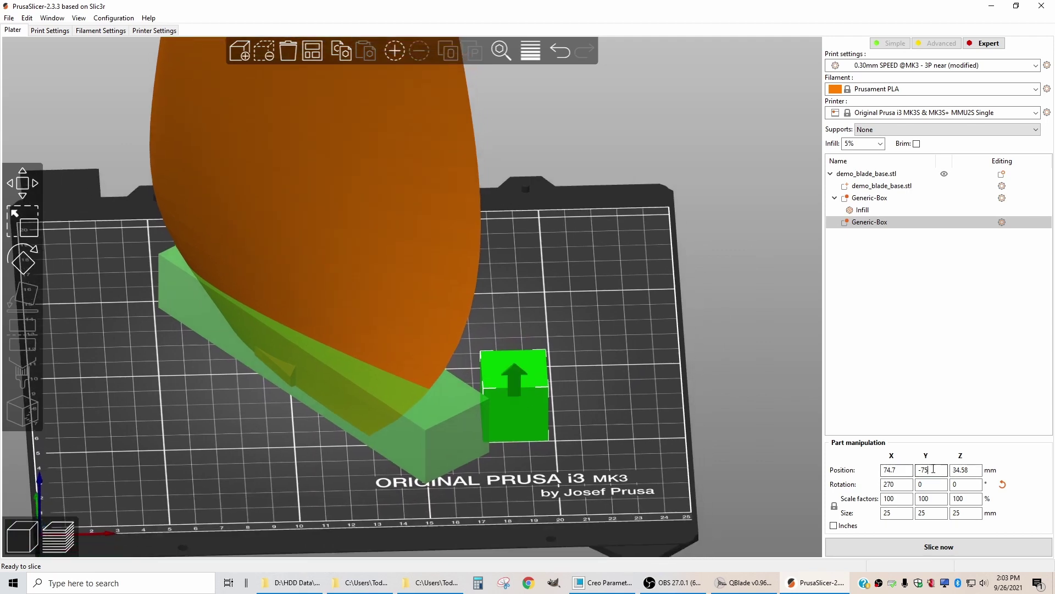
left_click_drag(577, 396, 582, 417)
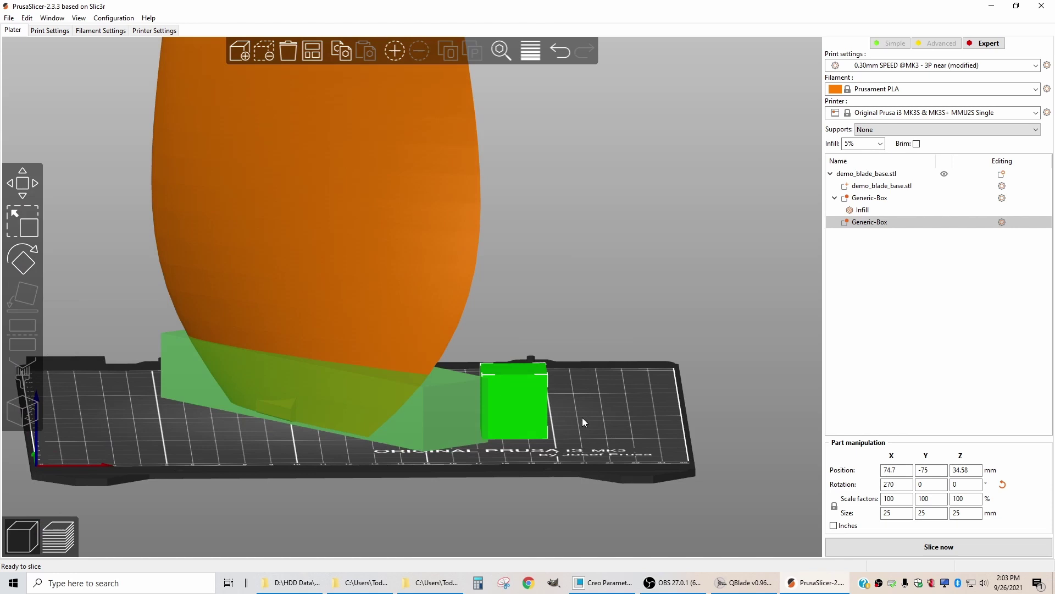
left_click(936, 470)
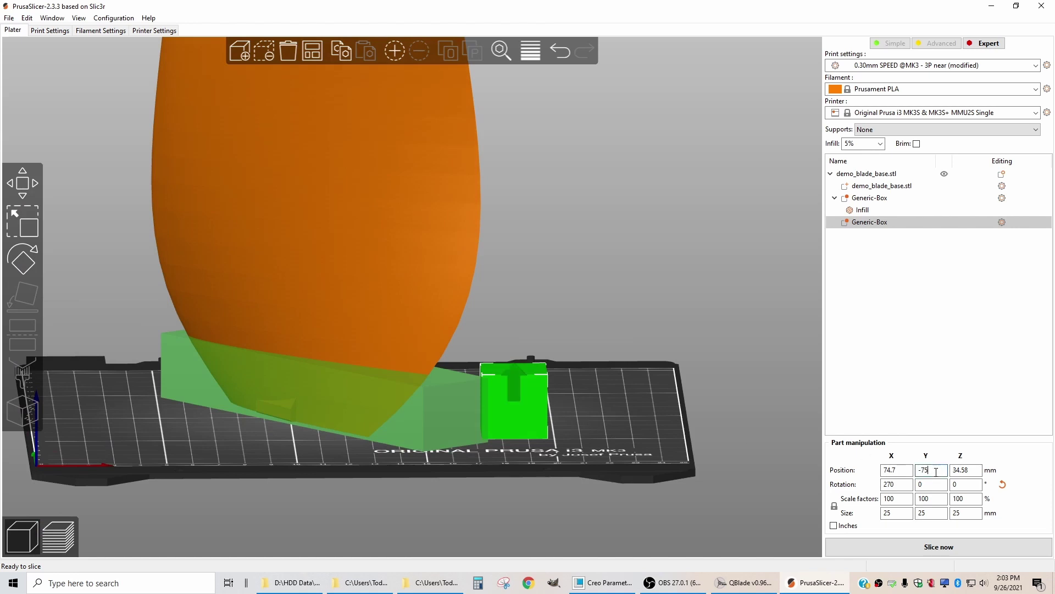
left_click(892, 471)
left_click(937, 471)
key("Return")
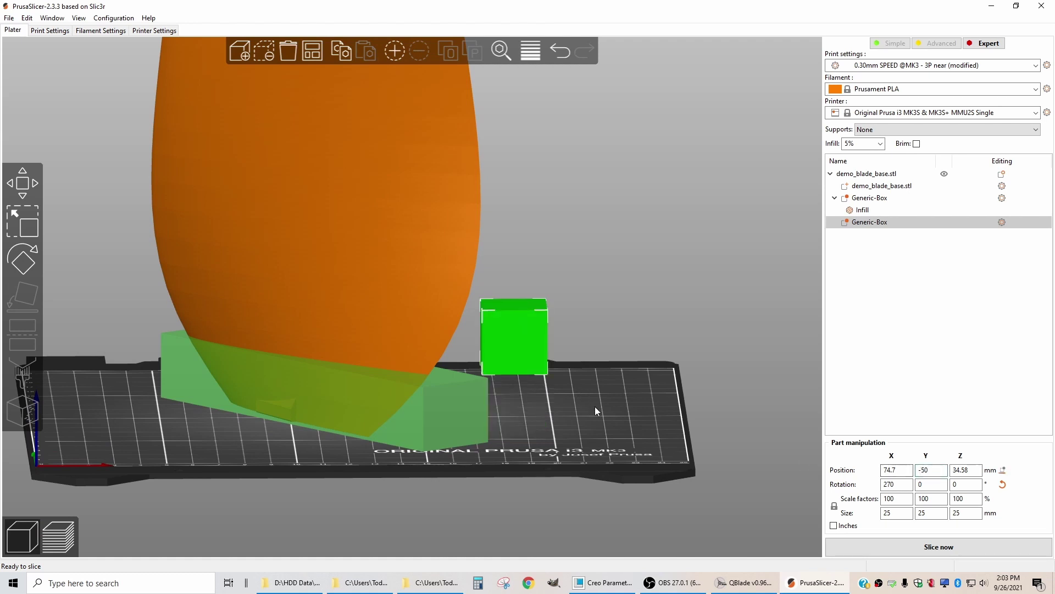
left_click_drag(594, 407, 616, 437)
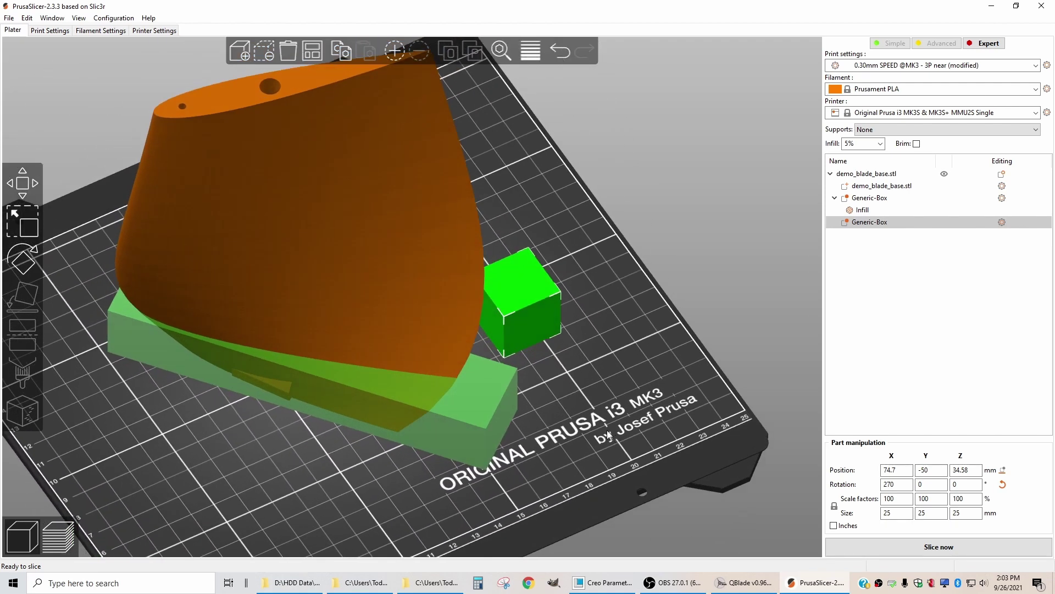
Stretch the box to about 751% on X and 130.7% on Y, then tilt it around Y
left_click(24, 225)
left_click_drag(473, 323, 157, 385)
left_click_drag(540, 332, 549, 355)
left_click(24, 264)
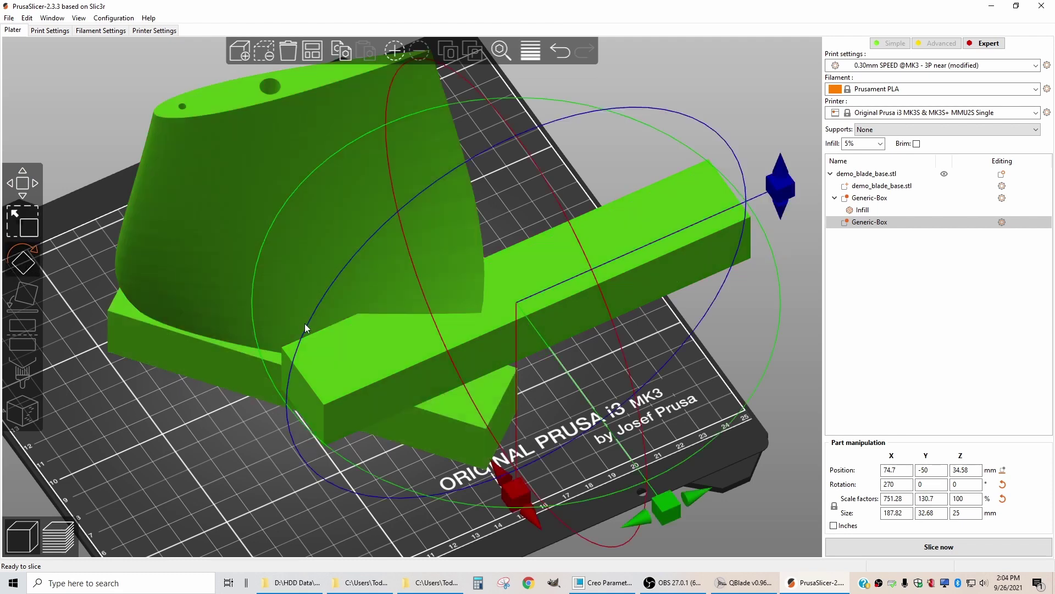
left_click_drag(514, 496, 454, 479)
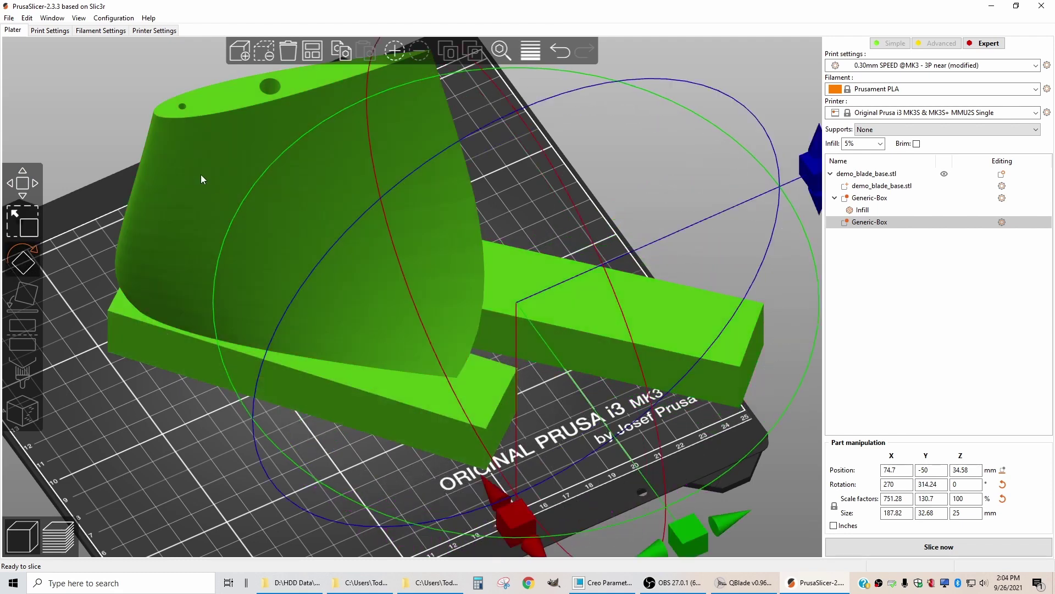
Lower the box, shorten it along X, and sink it into the blade's base
left_click(22, 183)
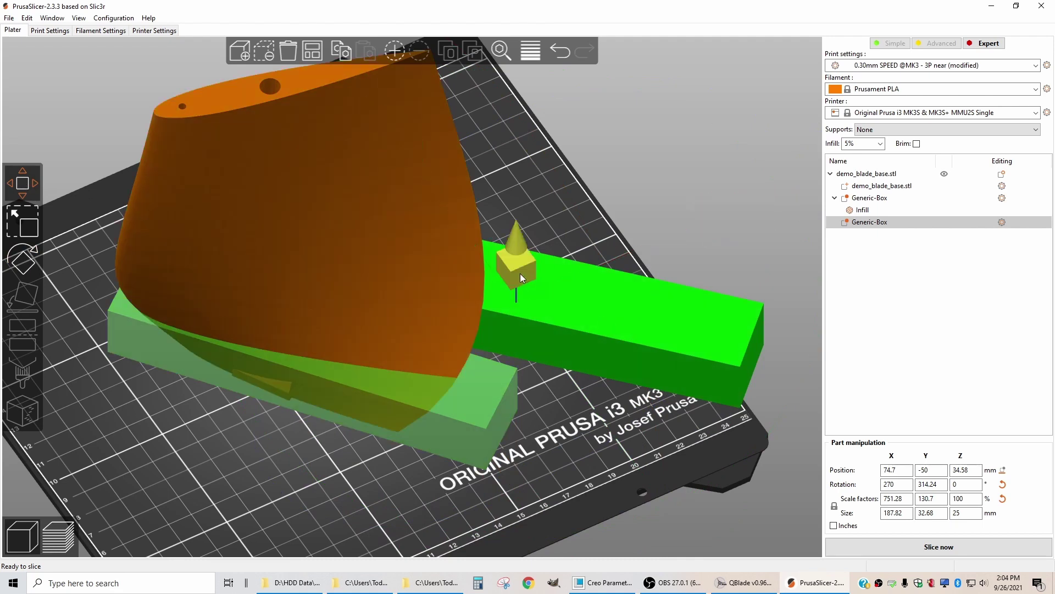
left_click_drag(517, 303, 333, 329)
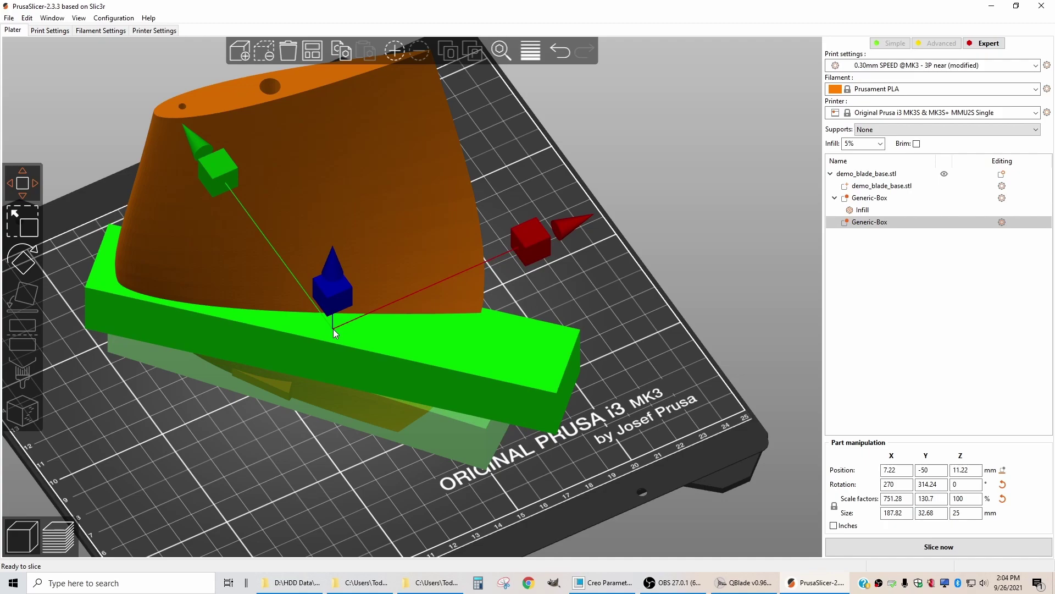
left_click_drag(533, 422, 583, 372)
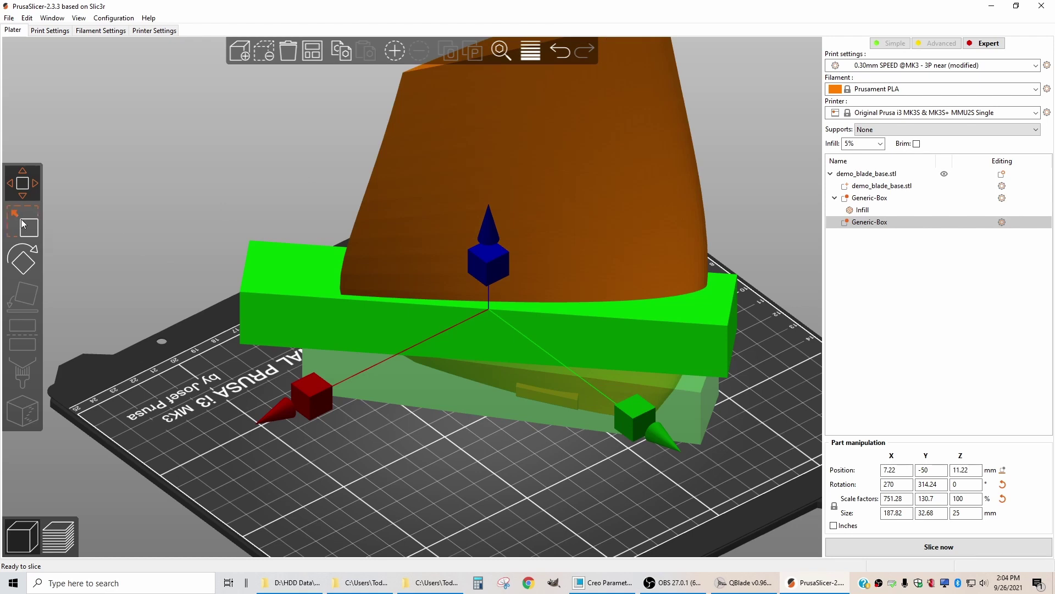
left_click(23, 223)
left_click_drag(241, 289, 282, 292)
key("m")
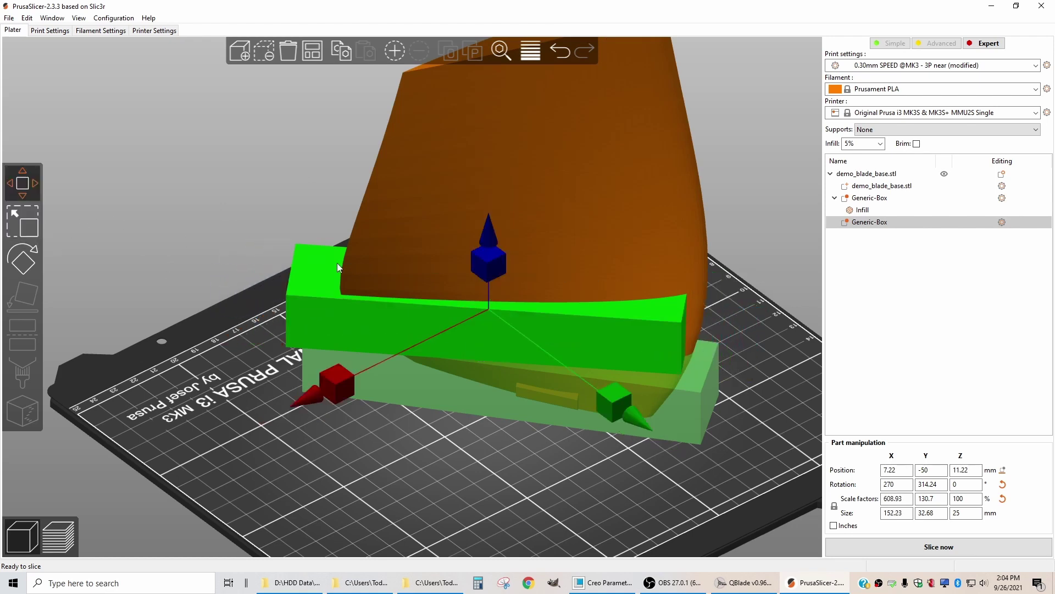
left_click_drag(487, 309, 813, 237)
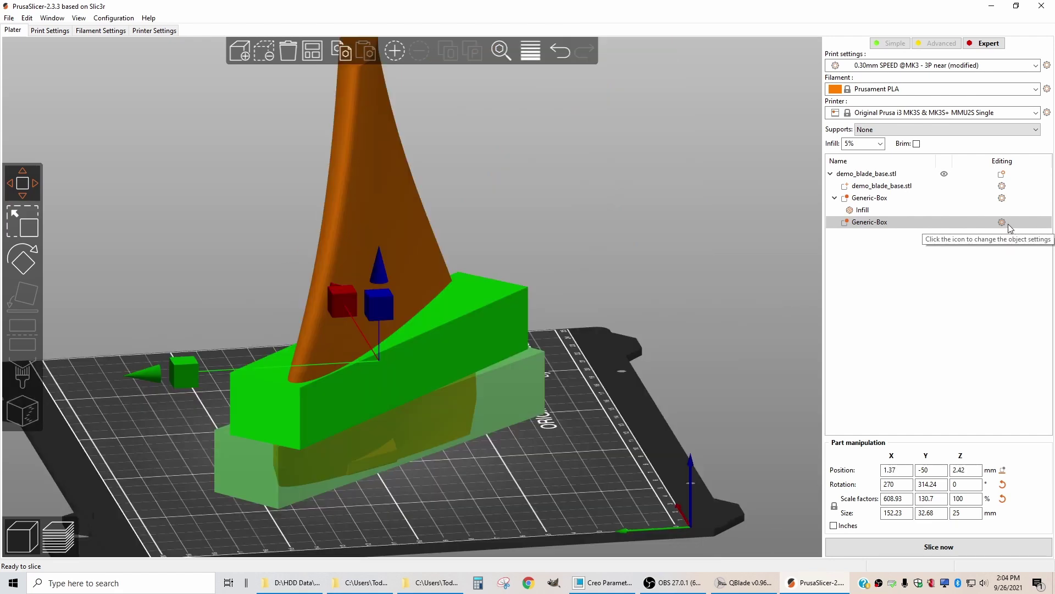
left_click(1008, 227)
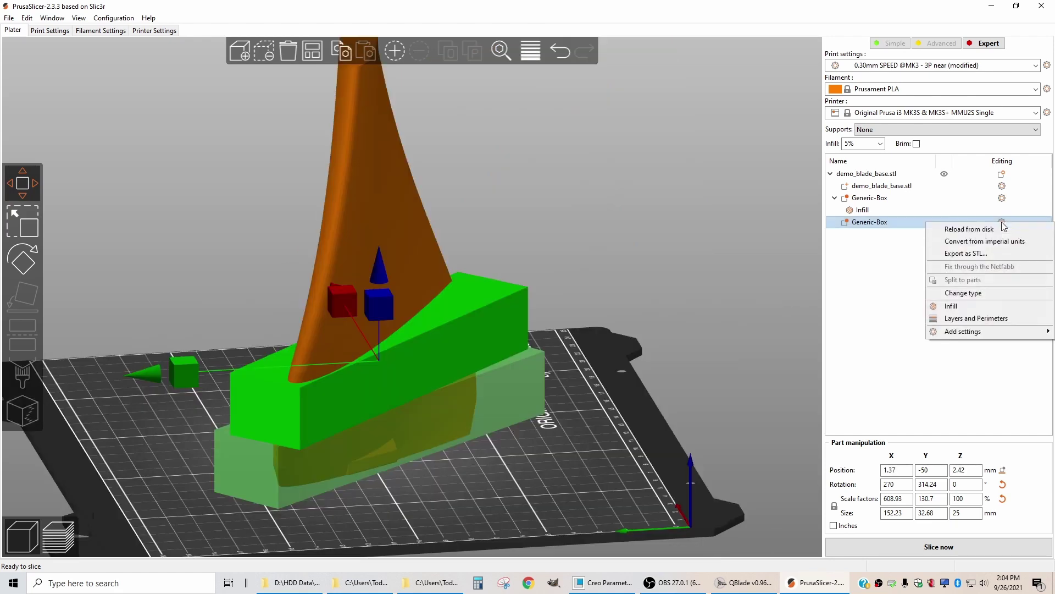
Give the second Generic-Box a 10% Gyroid infill override and slice the model
left_click(964, 308)
left_click(948, 505)
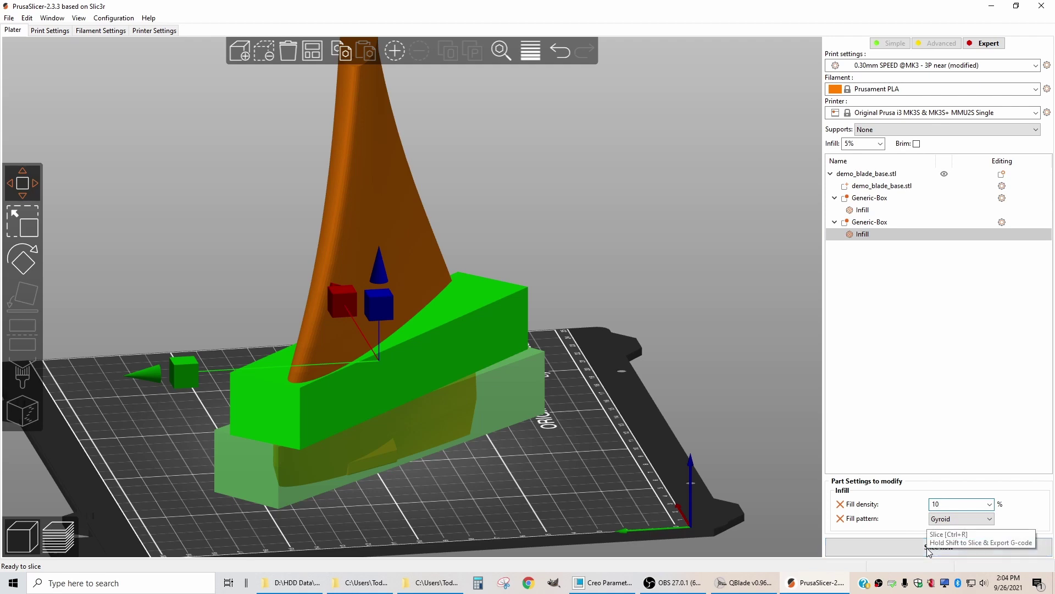
key("ctrl+r")
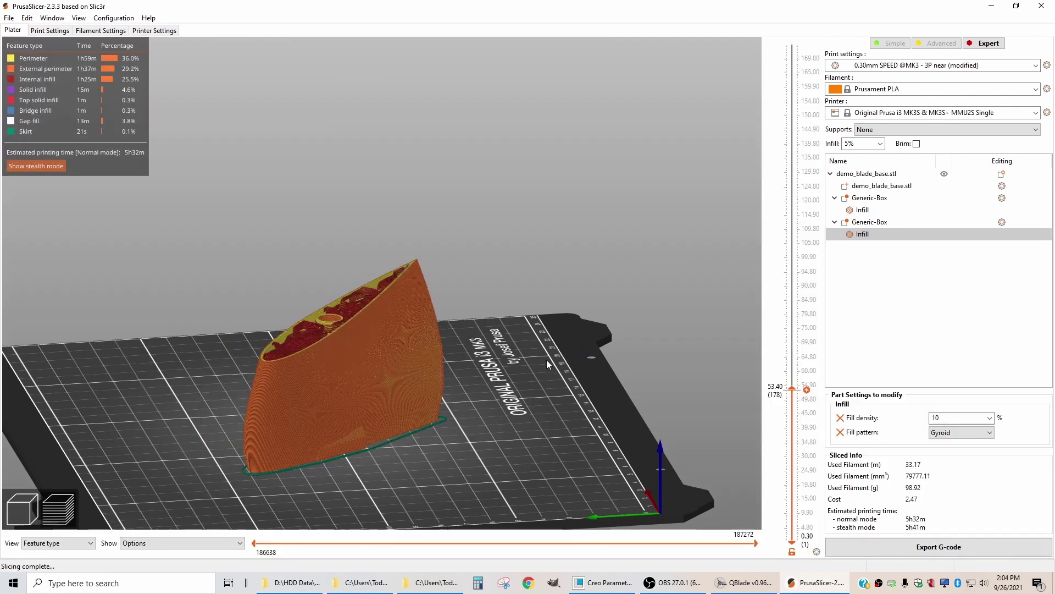
Raise the layer slider to the top and view the sliced blade from straight above
left_click_drag(546, 359, 659, 368)
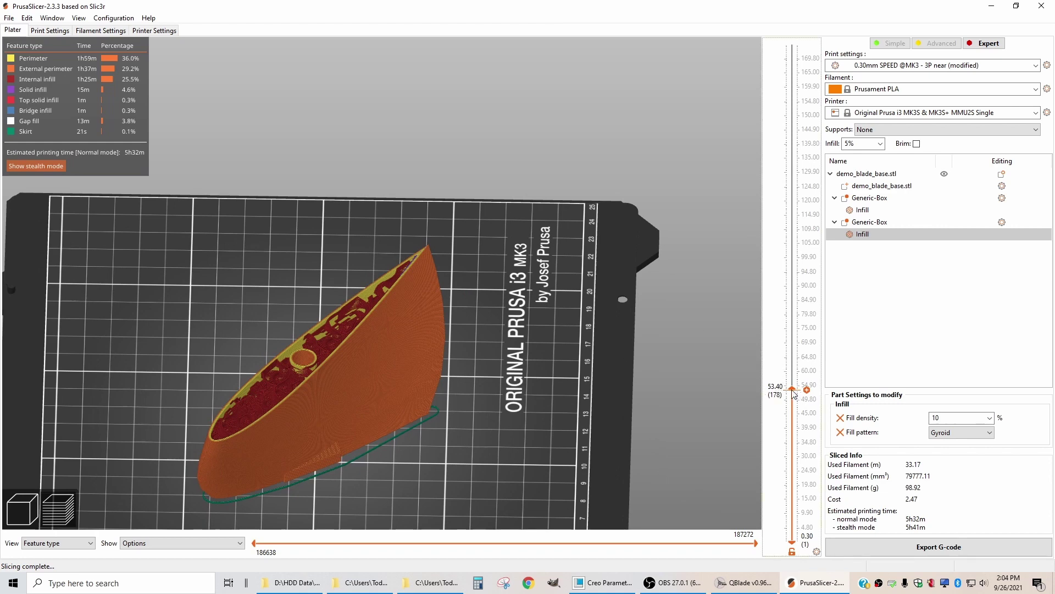
left_click_drag(793, 394, 804, 488)
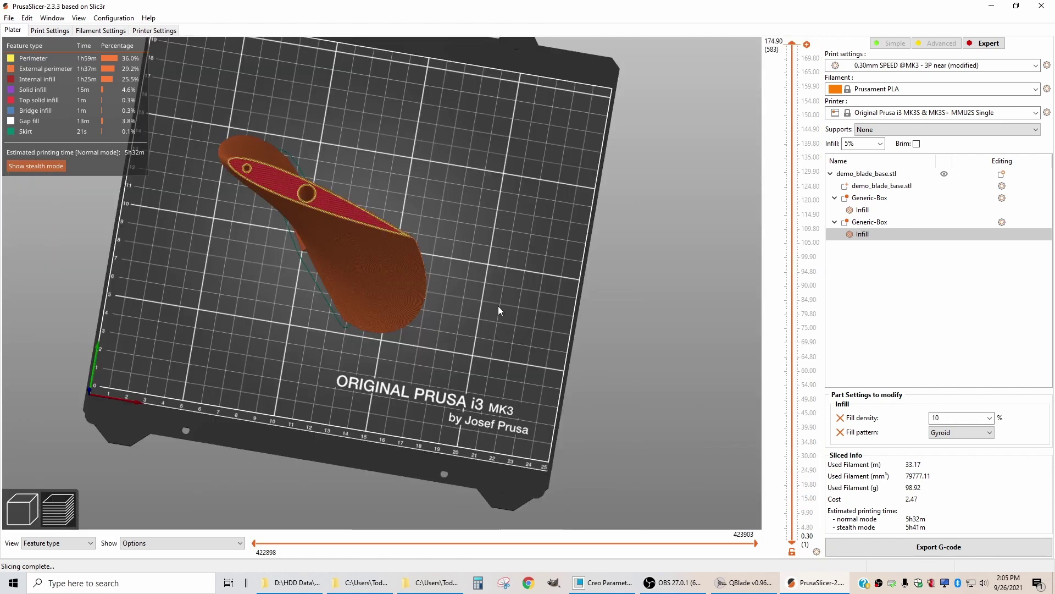
left_click_drag(498, 305, 504, 317)
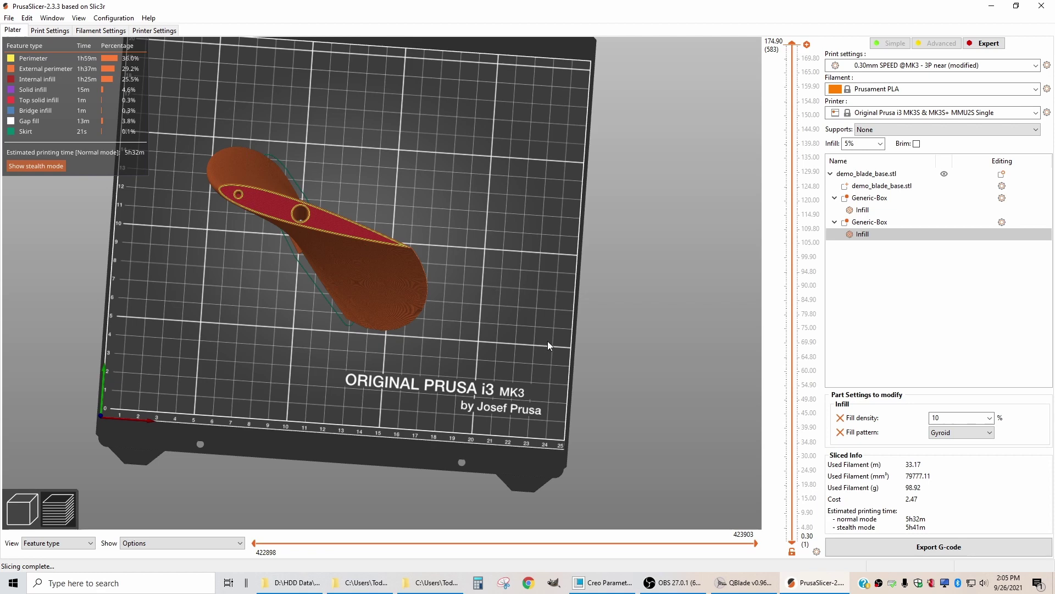
key("1")
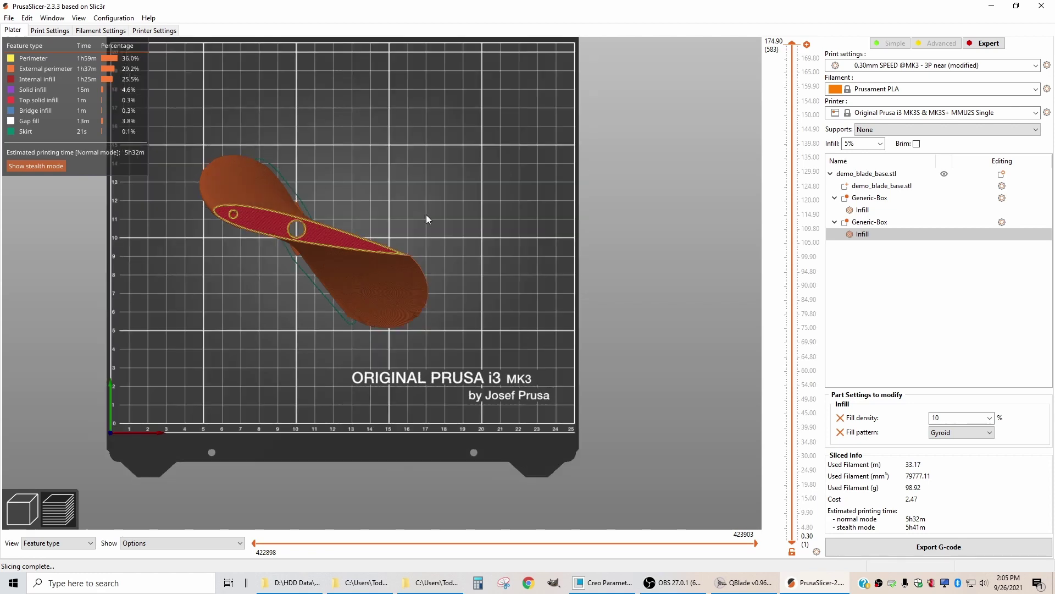
right_click_drag(450, 206, 500, 276)
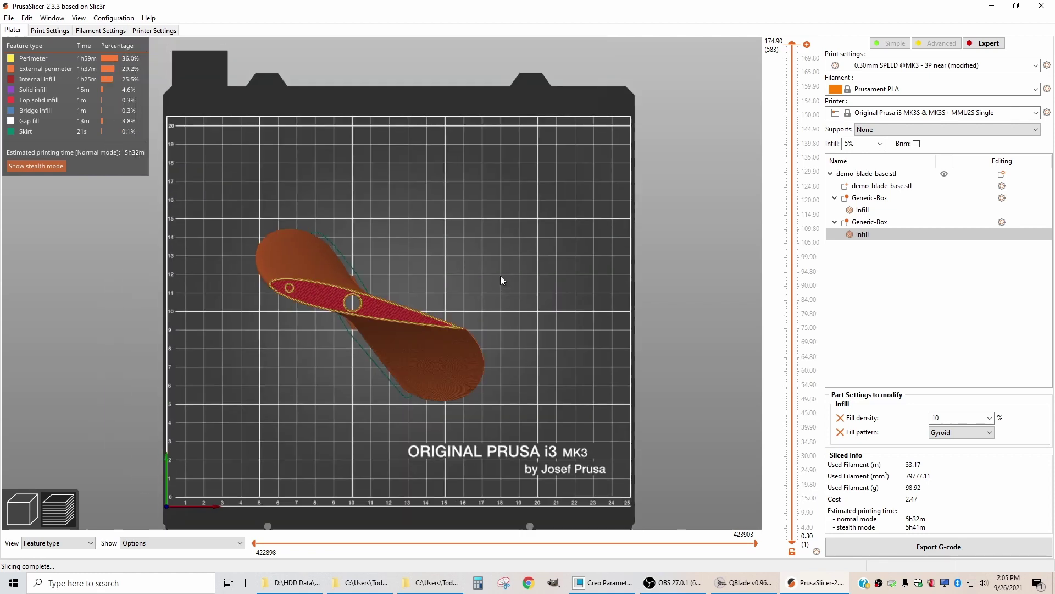
Back in the 3D editor, set the blade object to 3 instances
left_click(24, 517)
left_click(330, 280)
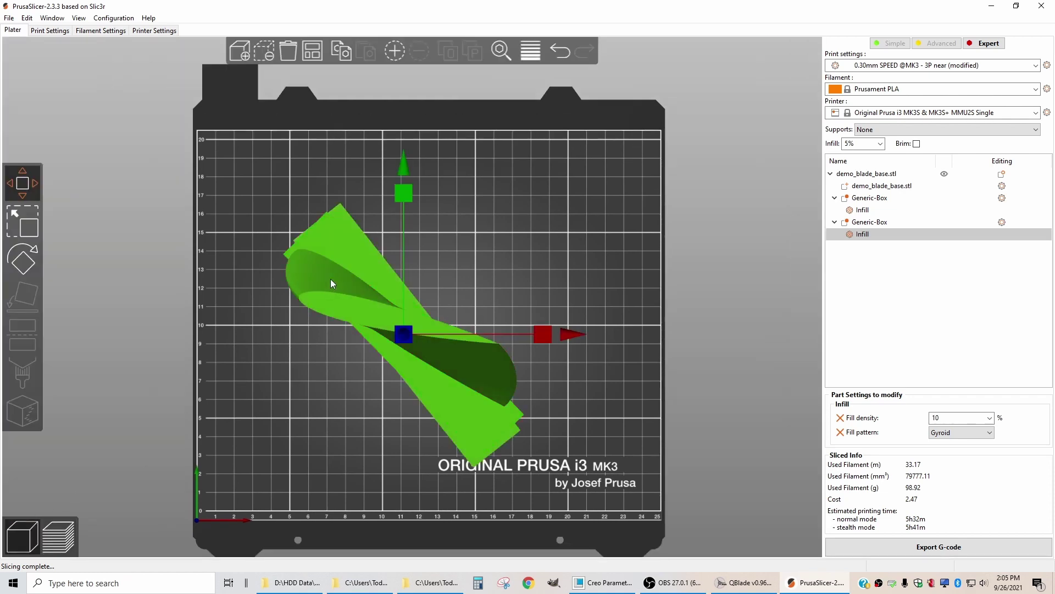
right_click(328, 292)
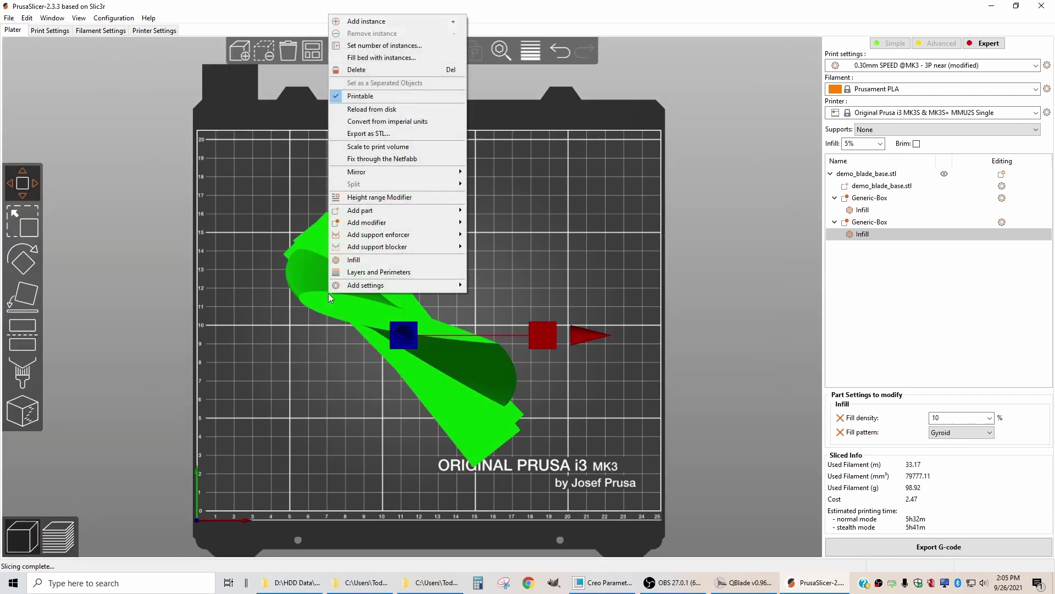
left_click(392, 47)
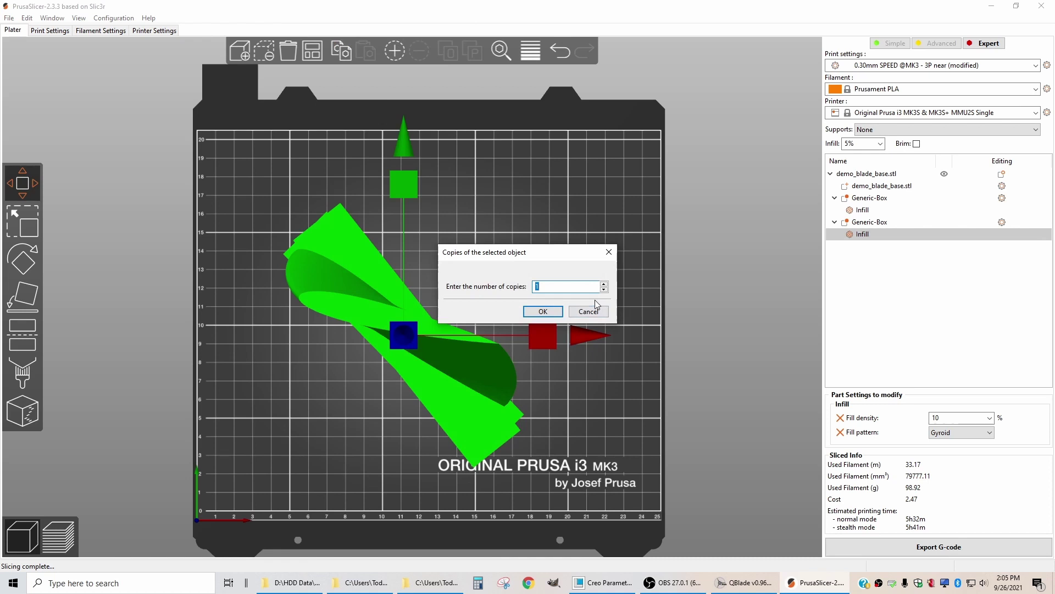
type("3")
key("Return")
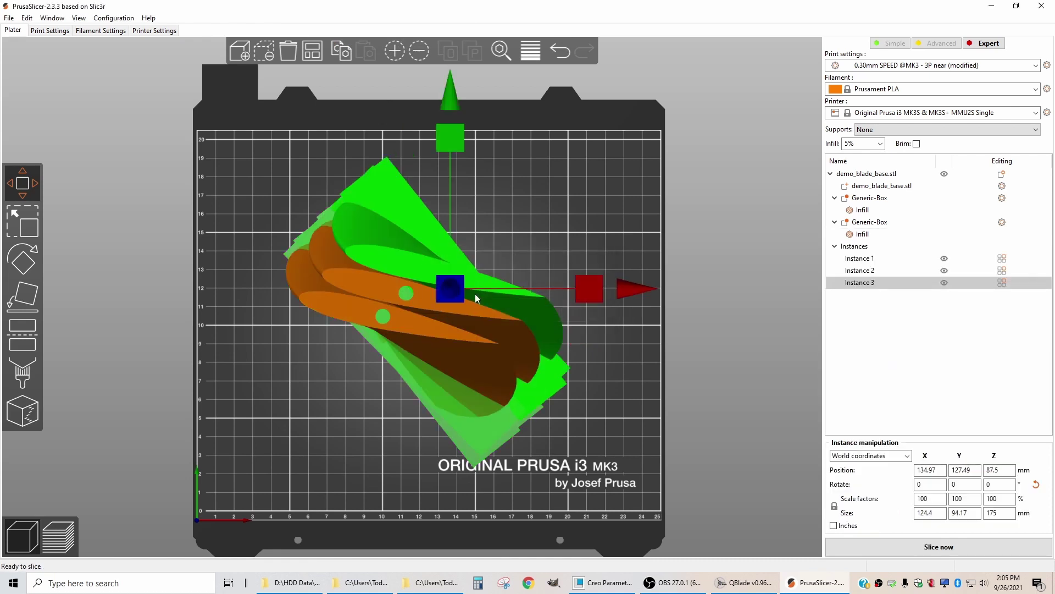
Move the first instance lower left, then rotate the second 120° and move it lower right
left_click(873, 260)
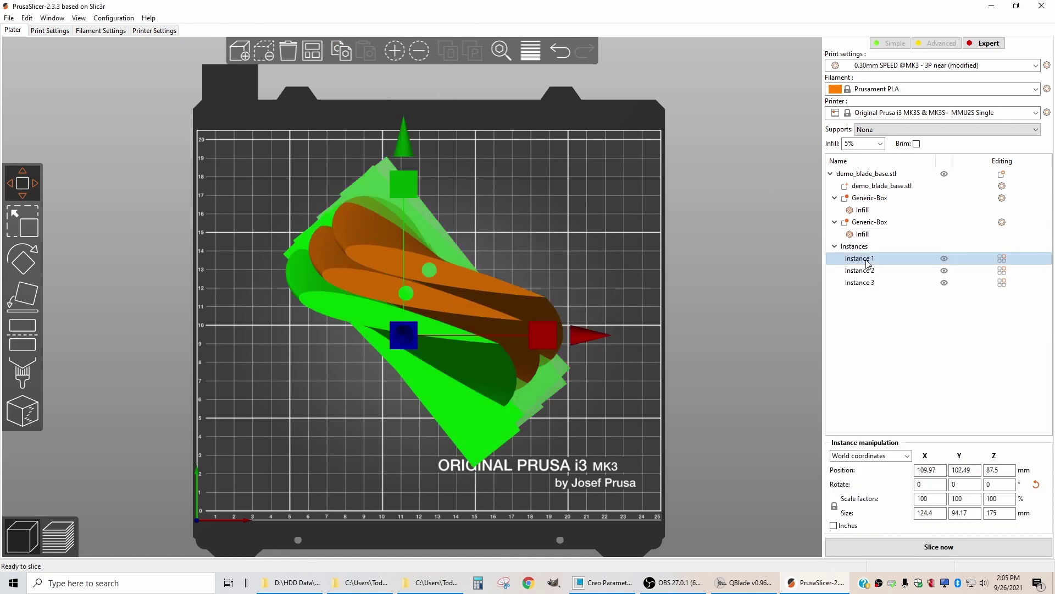
left_click_drag(346, 315, 243, 358)
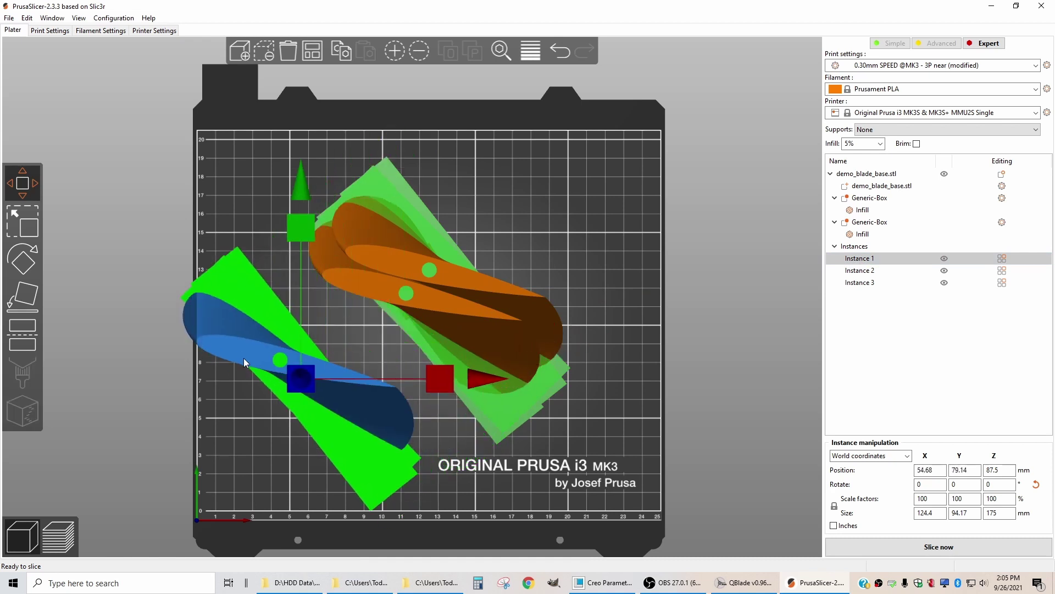
left_click(864, 271)
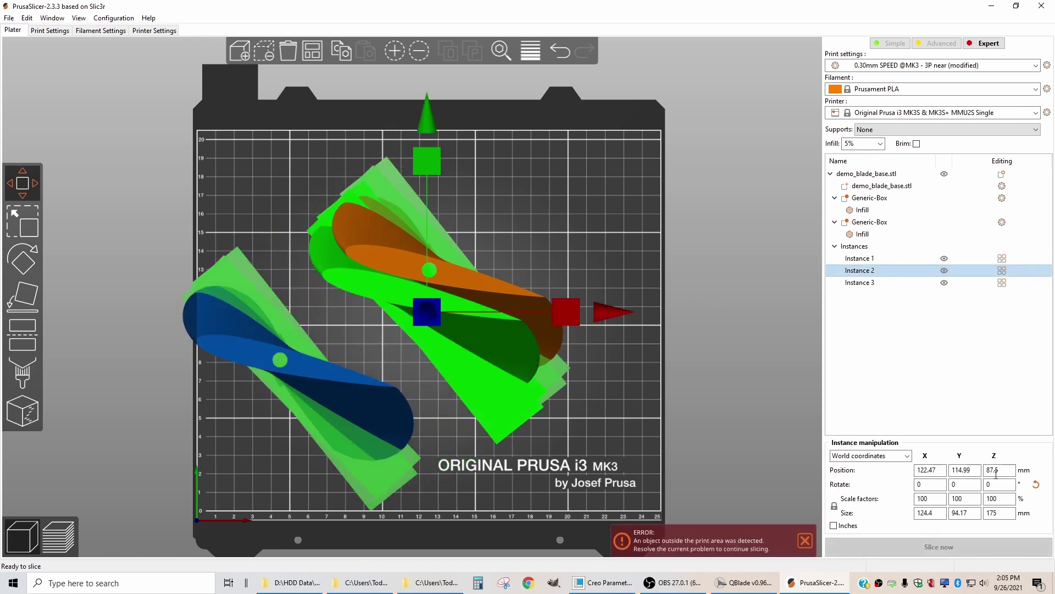
left_click(995, 485)
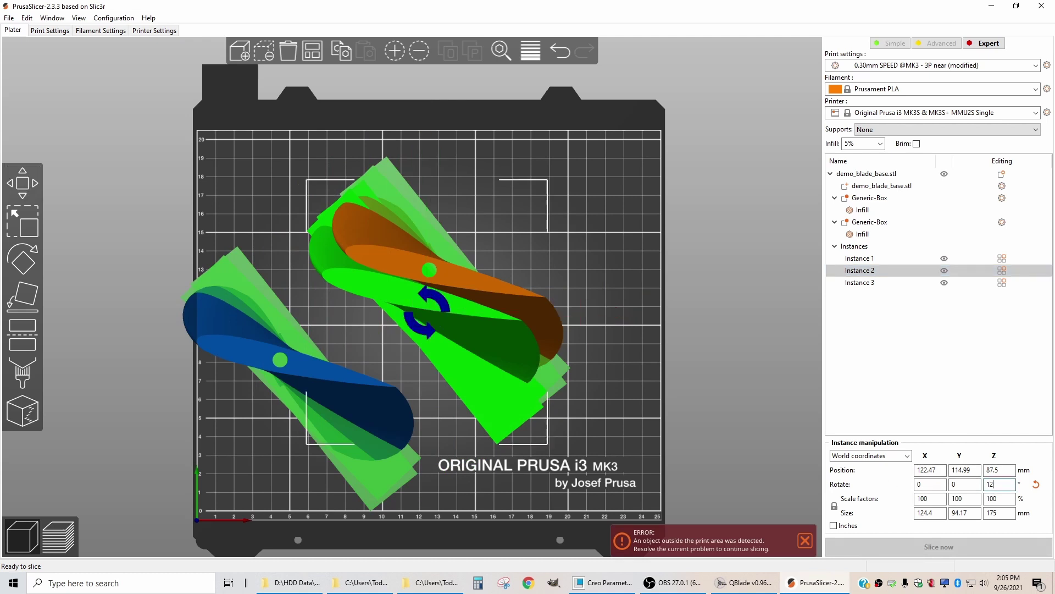
type("120")
key("Return")
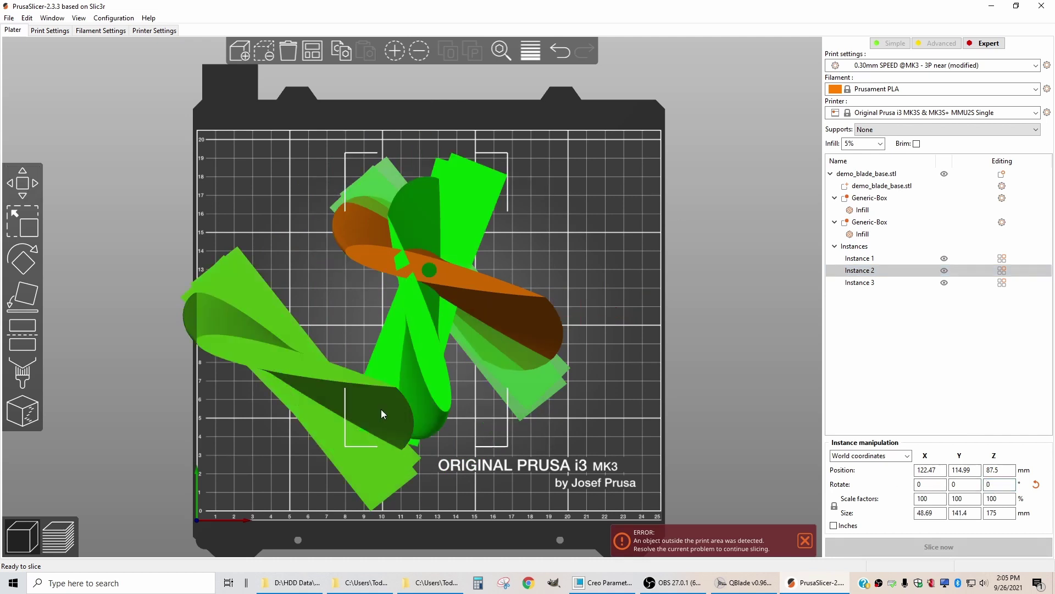
left_click_drag(424, 352, 612, 456)
Rotate the third blade instance at the top by 240° and check the pinwheel
left_click(470, 281)
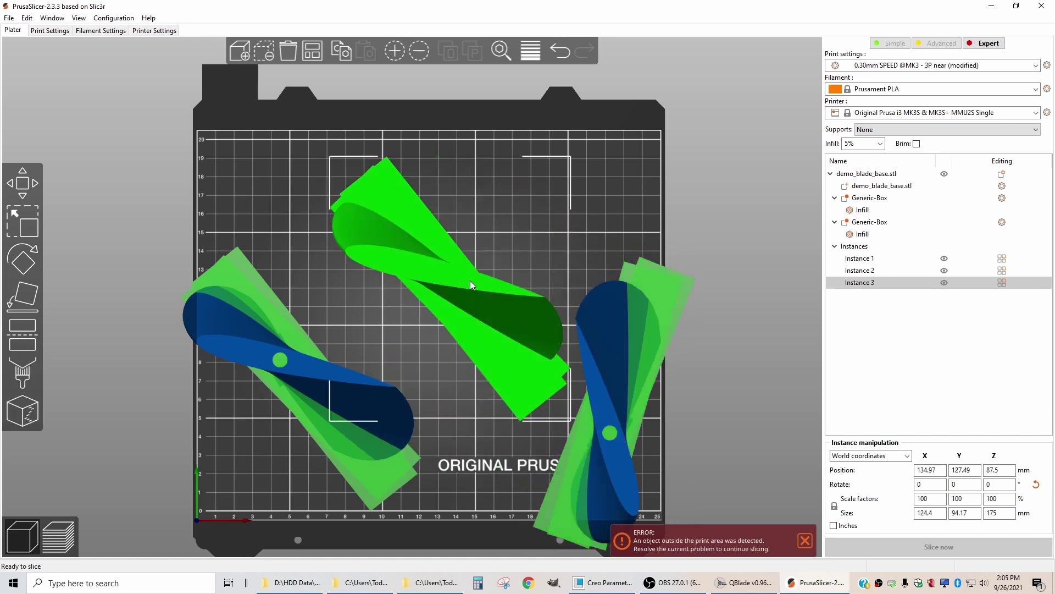
left_click(1003, 483)
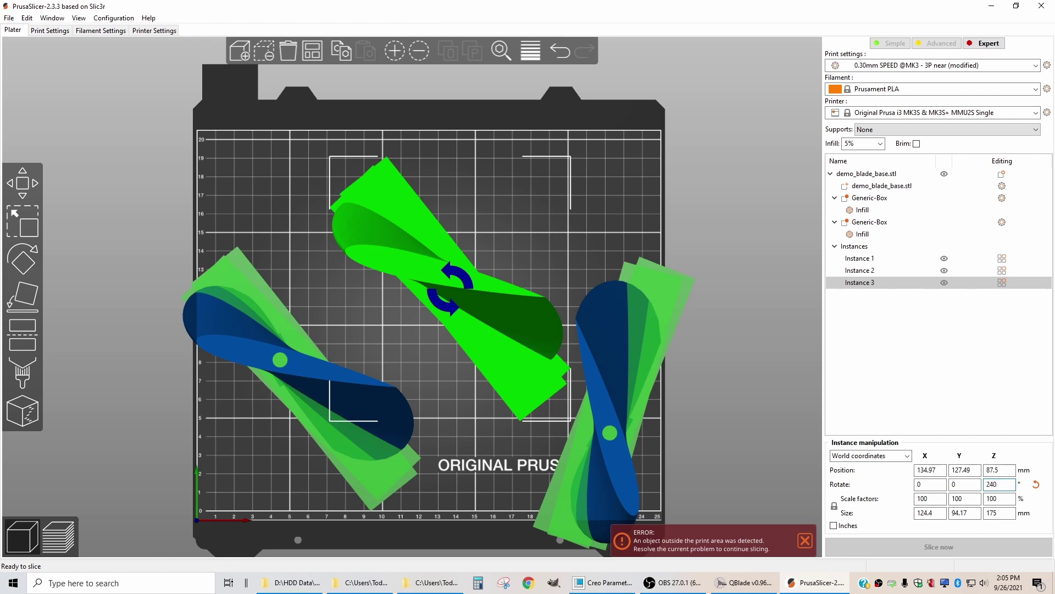
type("240")
key("Return")
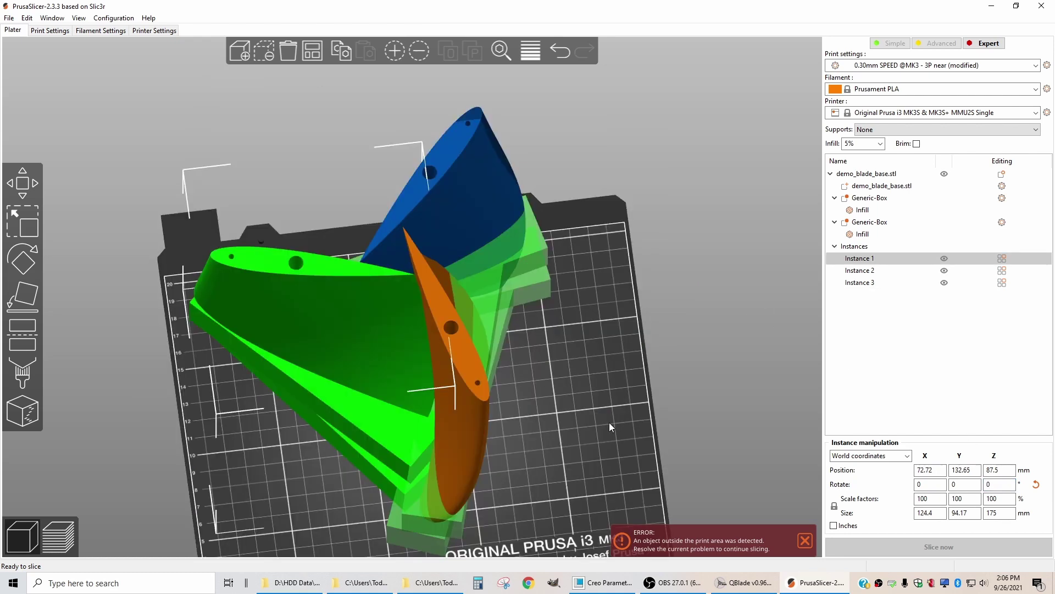
left_click_drag(609, 422, 578, 394)
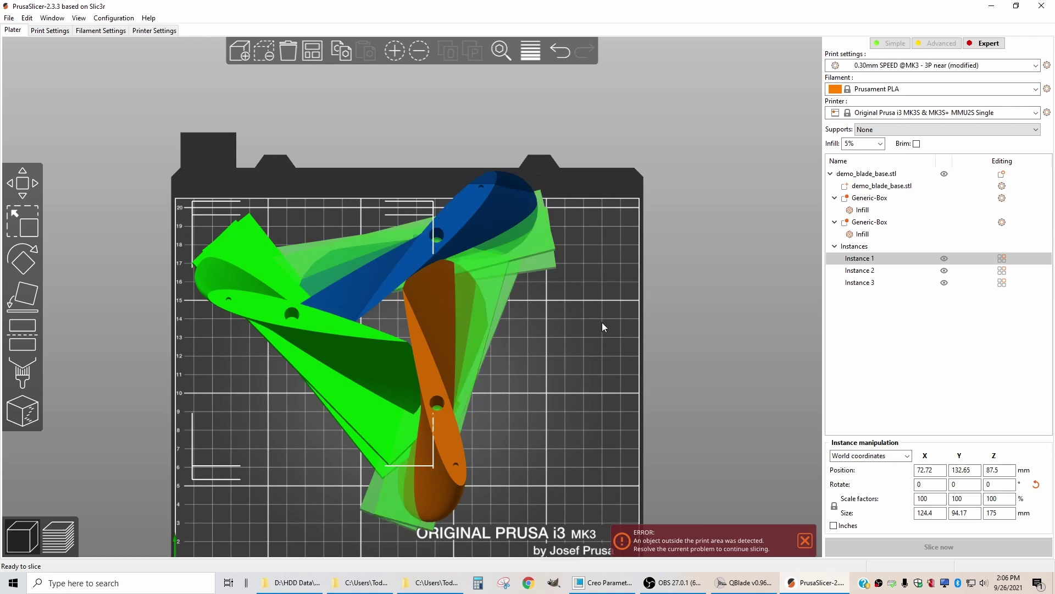
scroll(590, 242, "up", 3)
scroll(595, 256, "down", 3)
left_click_drag(594, 256, 580, 335)
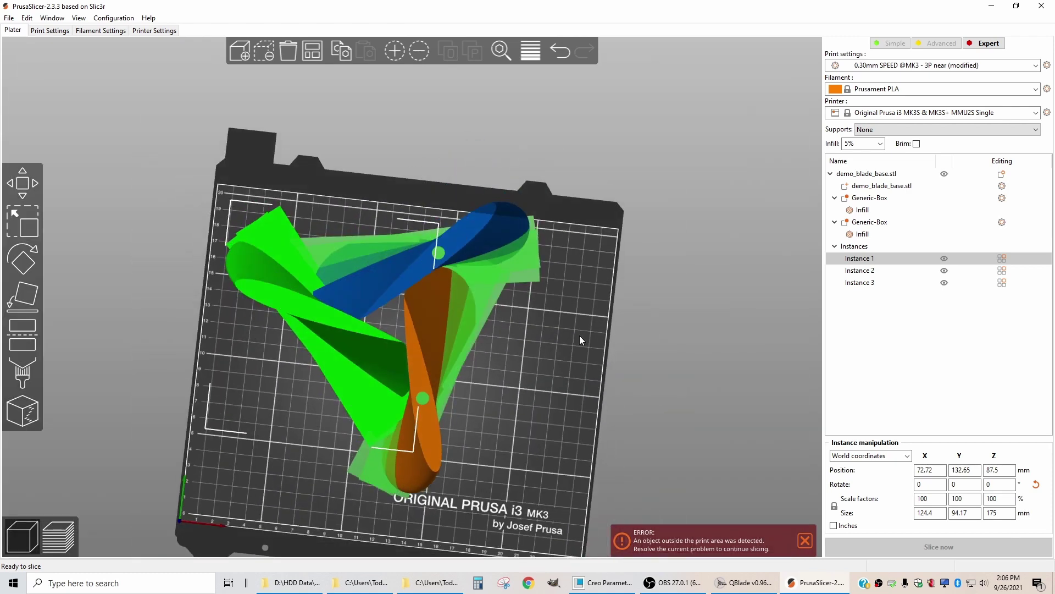
Move all three instances together back inside the print area and slice the plate
left_click(858, 284, "shift")
left_click_drag(563, 346, 435, 446)
left_click_drag(575, 444, 586, 437)
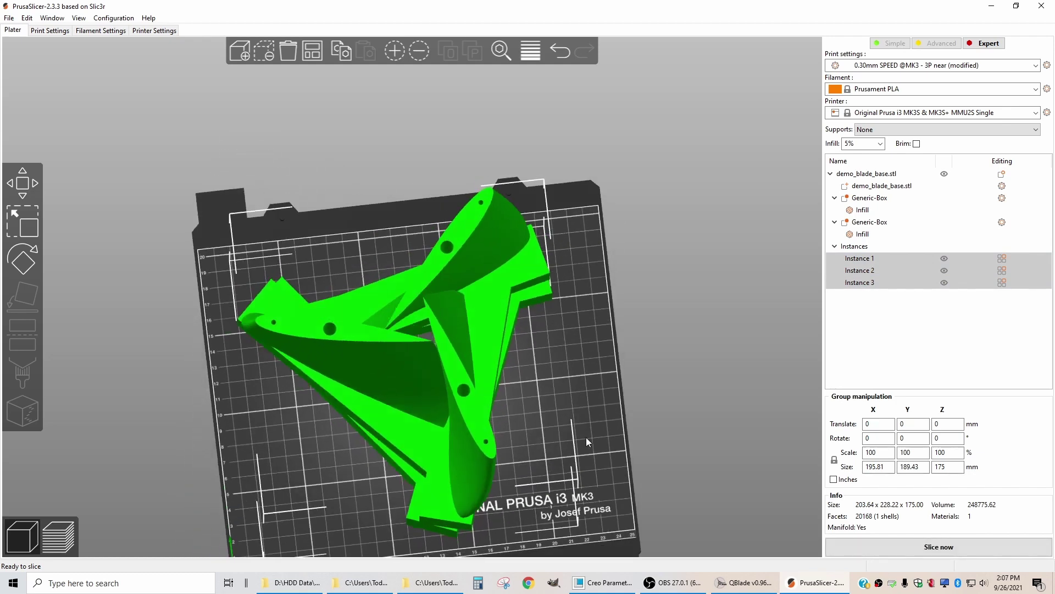
left_click(924, 546)
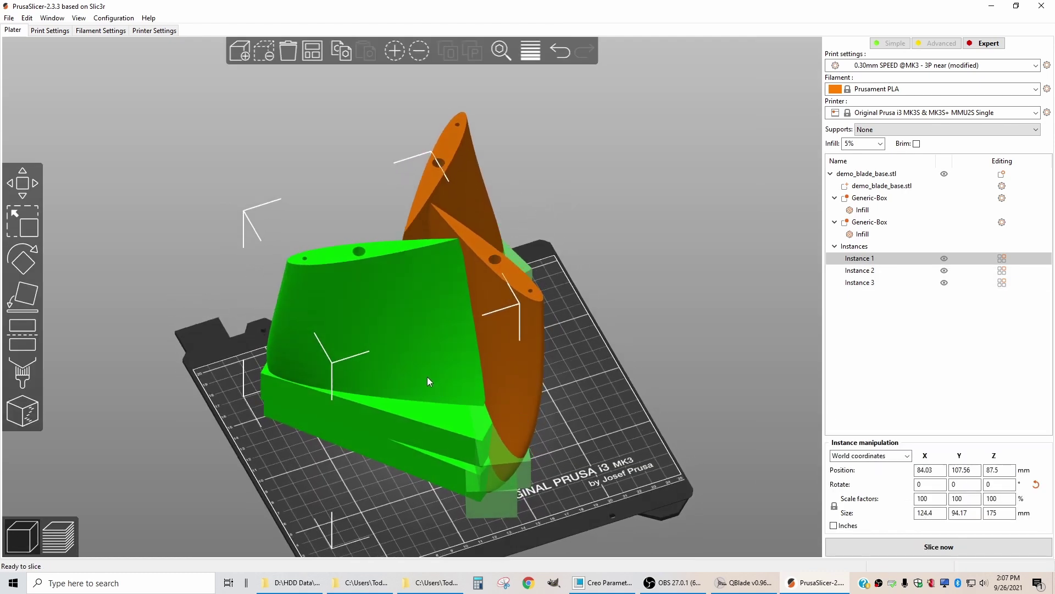
Nudge the first blade slightly left, closer to the centre where the blades meet
left_click_drag(427, 377, 424, 378)
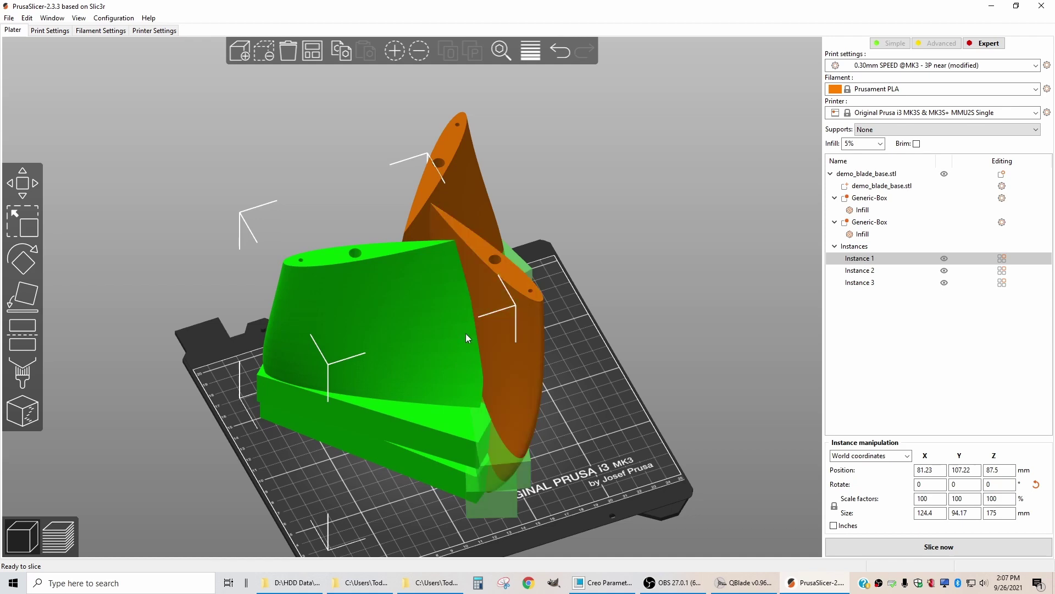
scroll(556, 378, "up", 3)
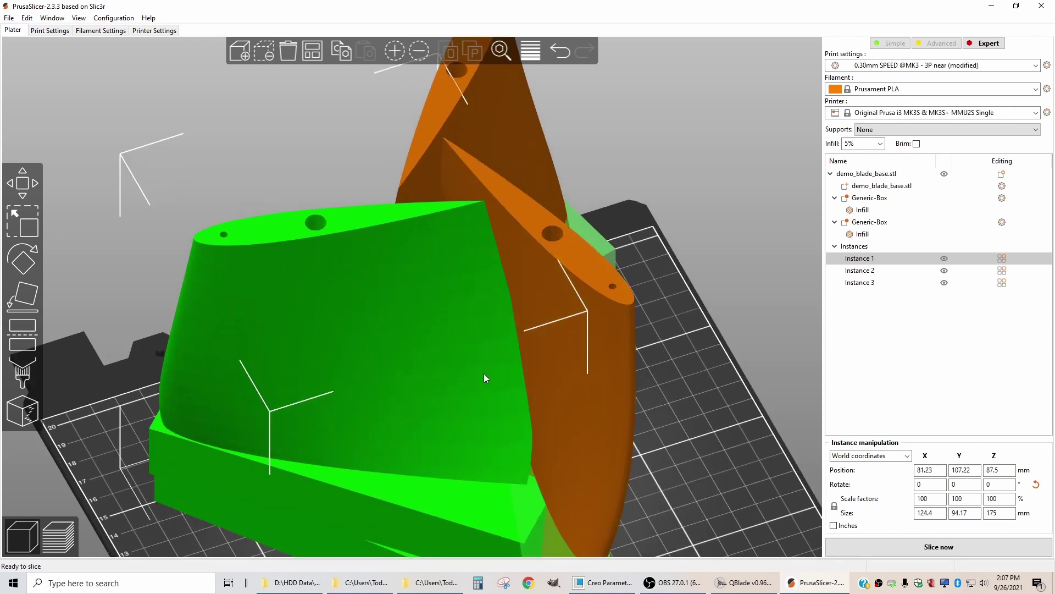
left_click_drag(484, 374, 483, 372)
left_click_drag(687, 416, 754, 418)
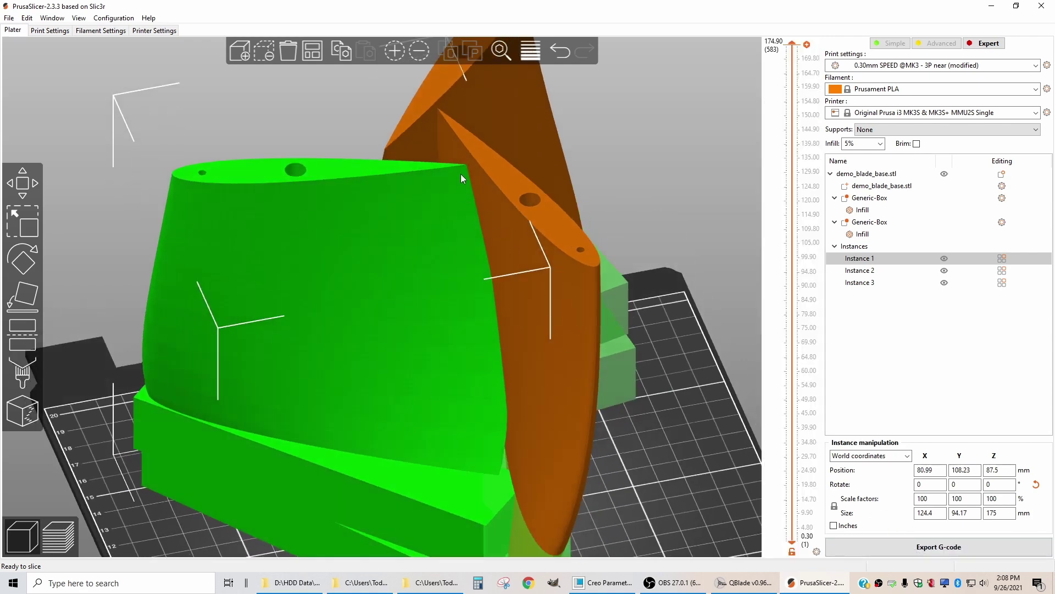
Cut the toolpath preview at about 98.70 mm and zoom top-down onto the blade tips' meeting point
key("Tab")
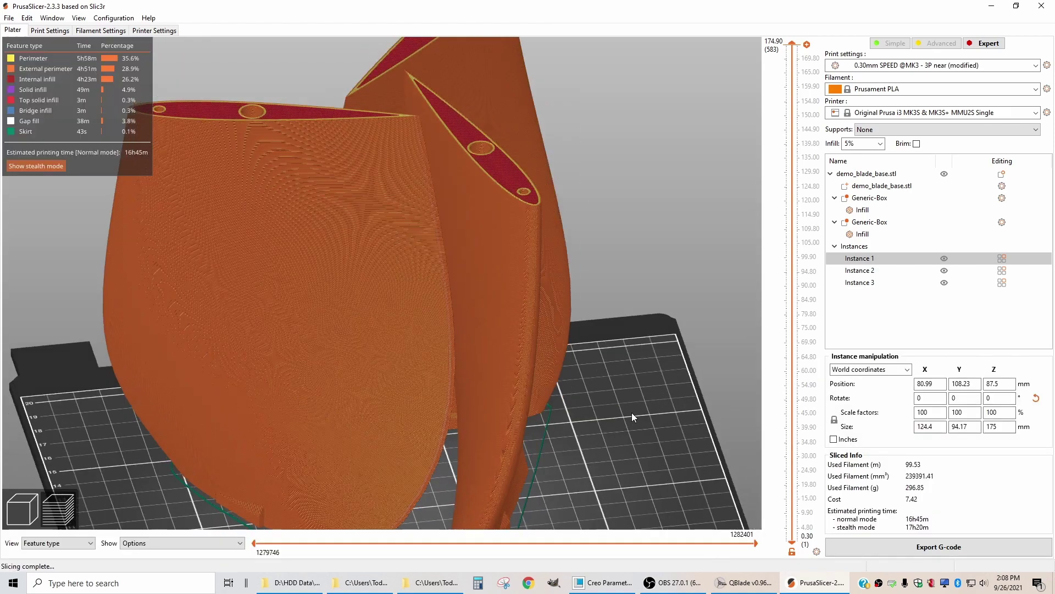
left_click_drag(793, 47, 755, 265)
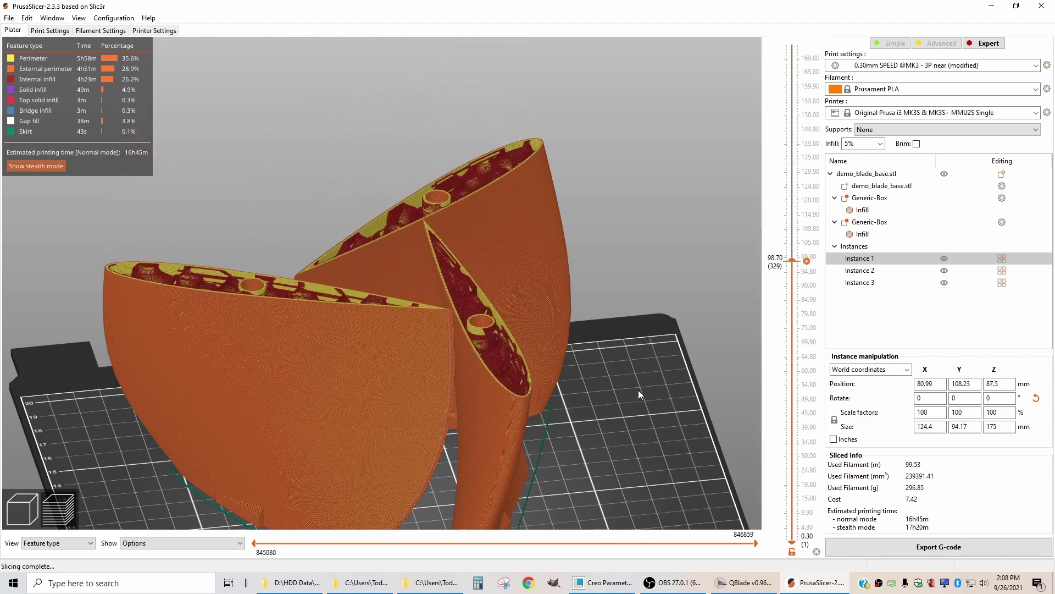
key("1")
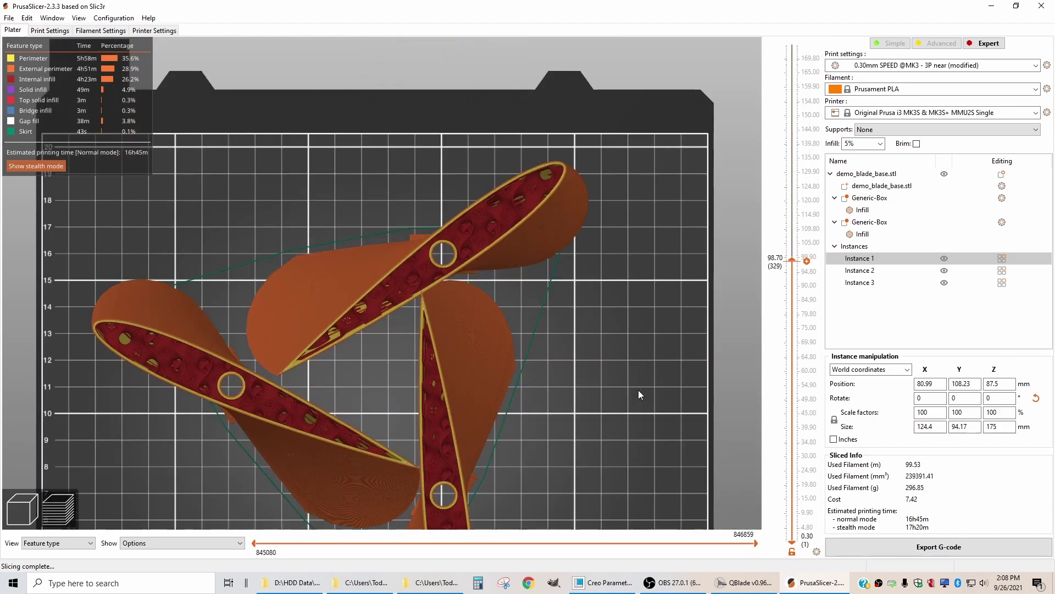
scroll(591, 391, "up", 5)
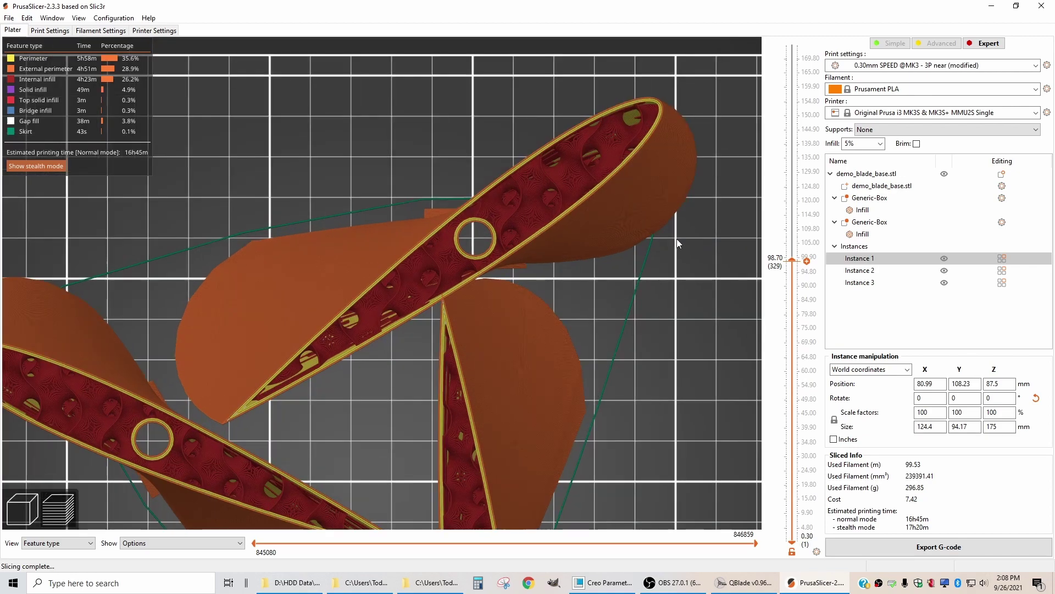
left_click_drag(677, 239, 480, 329)
scroll(497, 345, "up", 4)
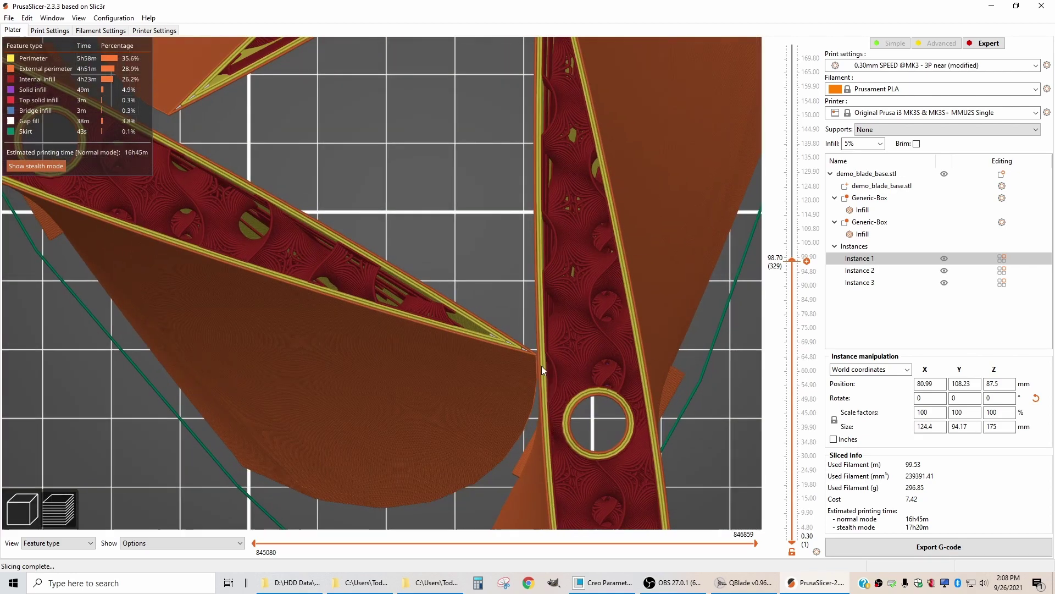
scroll(542, 364, "down", 1)
left_click_drag(694, 406, 492, 314)
scroll(490, 314, "up", 3)
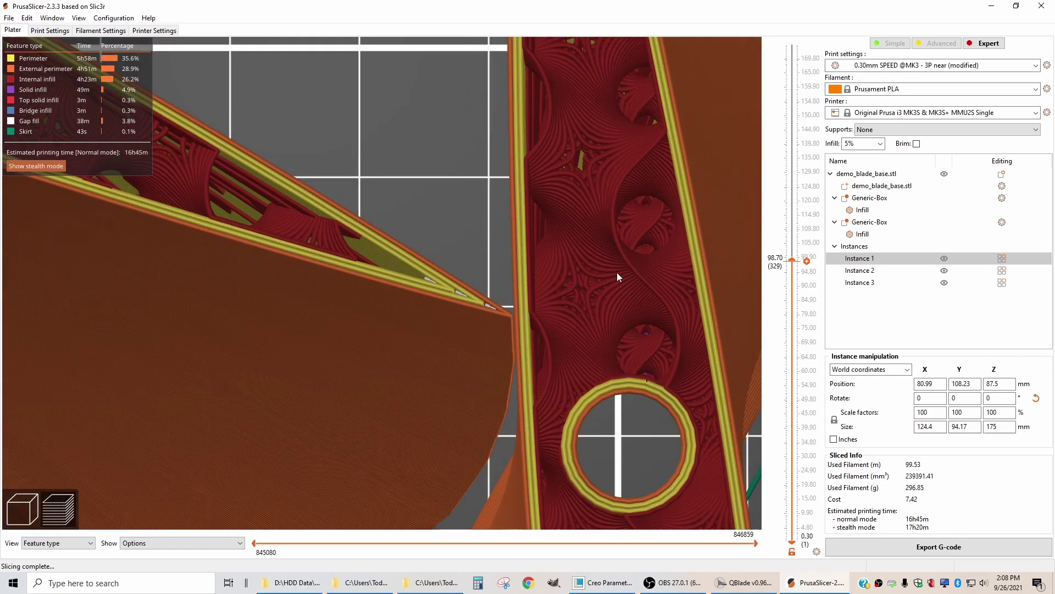
left_click(864, 273)
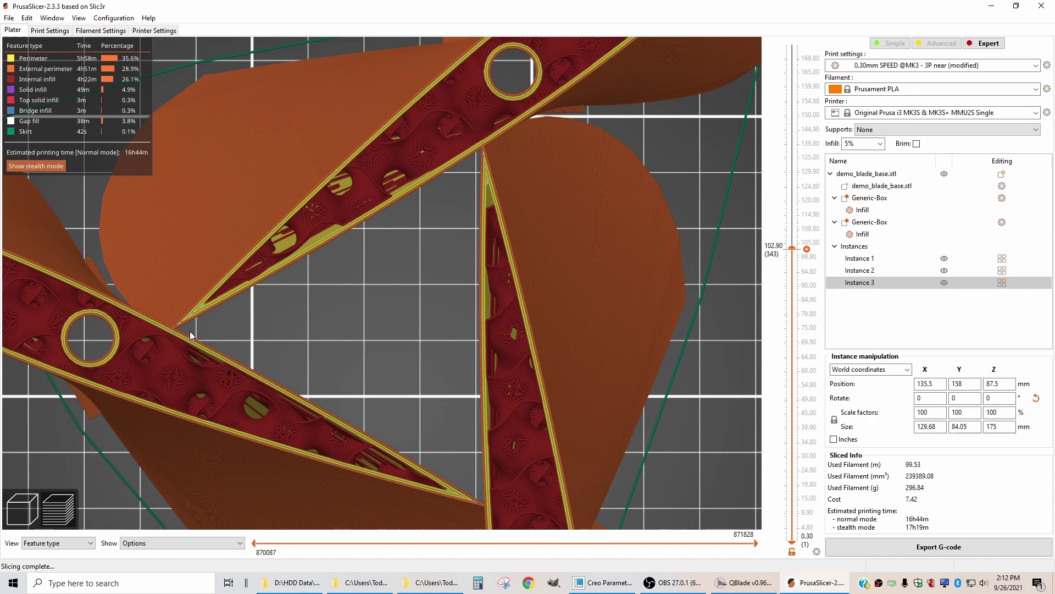
Pan the preview around the blade junction and the blade with the ring hole
middle_click_drag(398, 278, 436, 360)
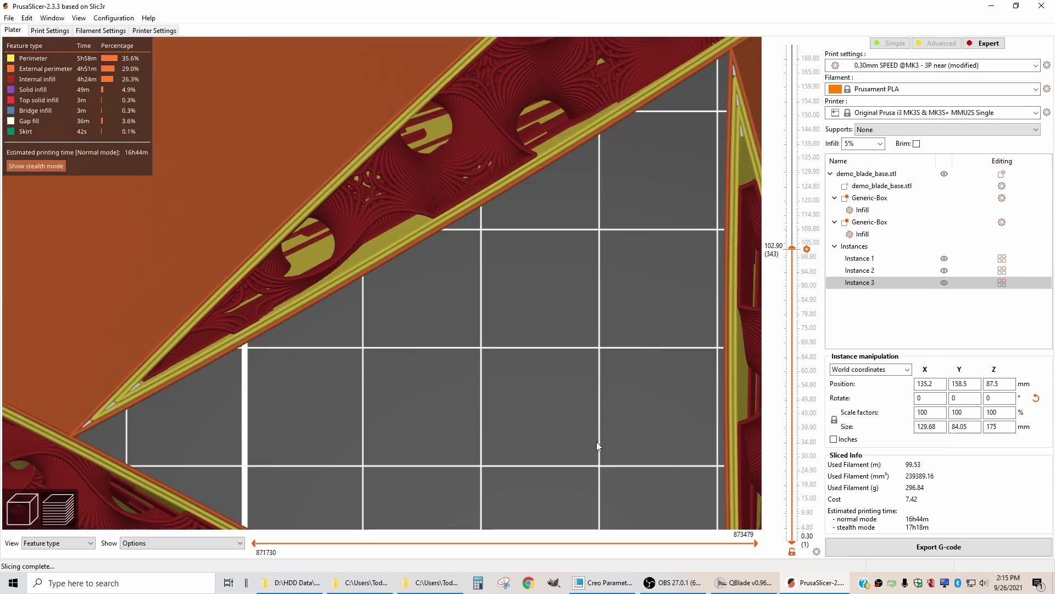
middle_click_drag(611, 431, 493, 467)
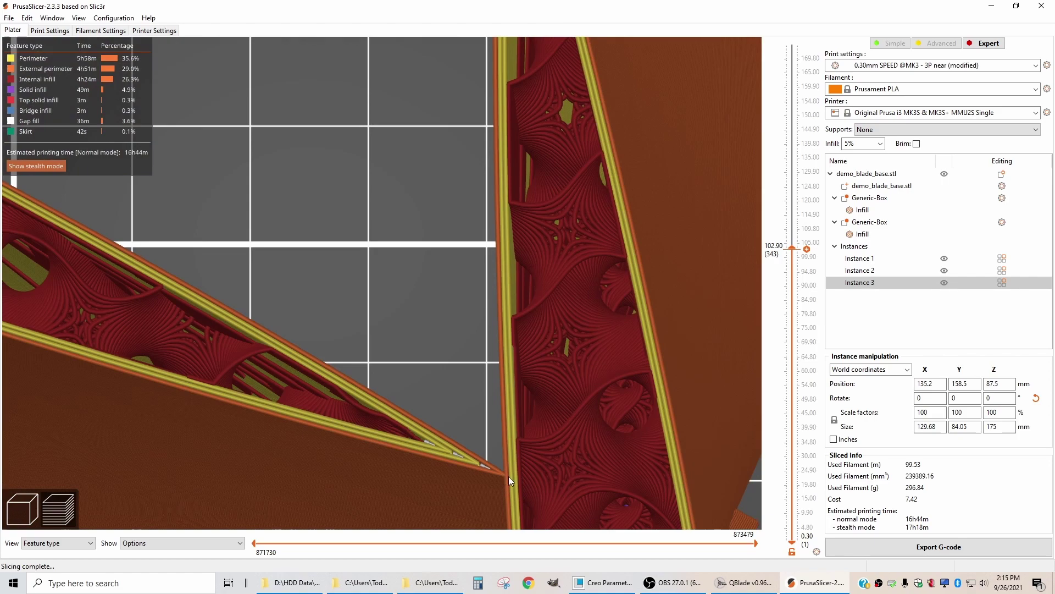
middle_click_drag(400, 230, 491, 528)
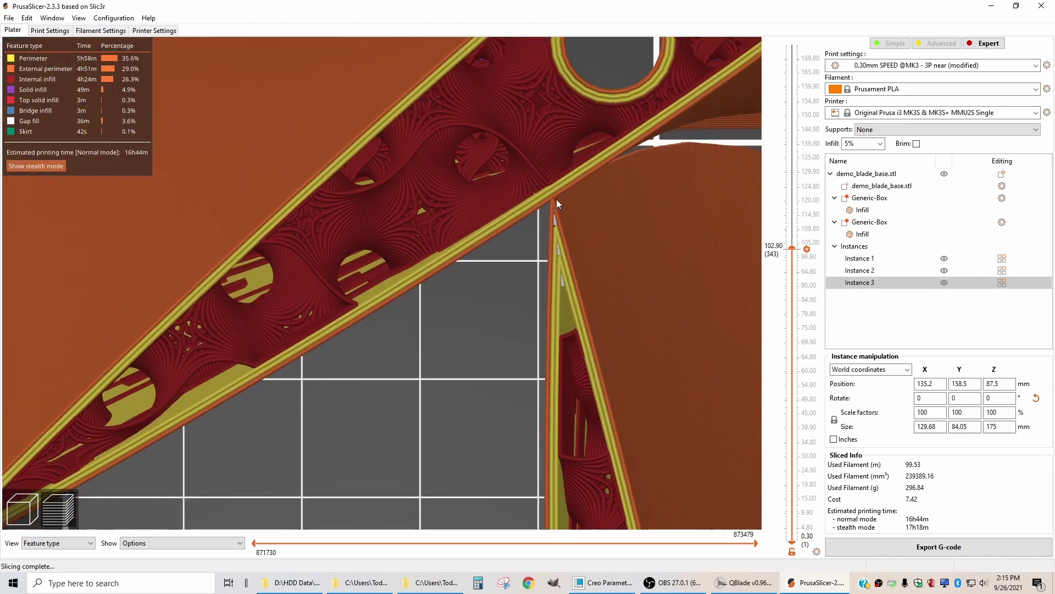
middle_click_drag(255, 392, 605, 208)
middle_click_drag(294, 334, 312, 327)
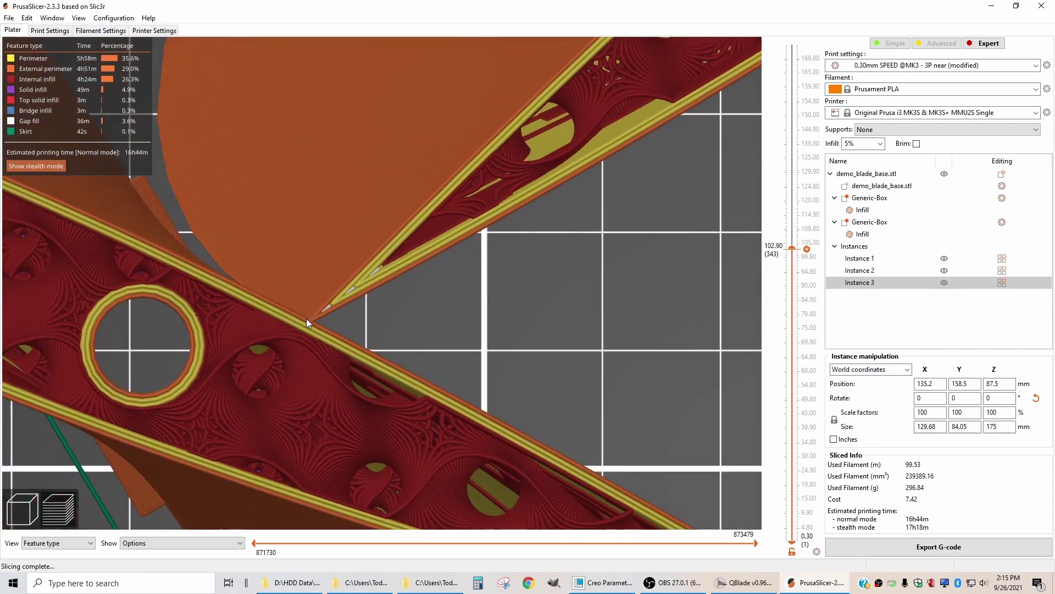
scroll(470, 325, "down", 5)
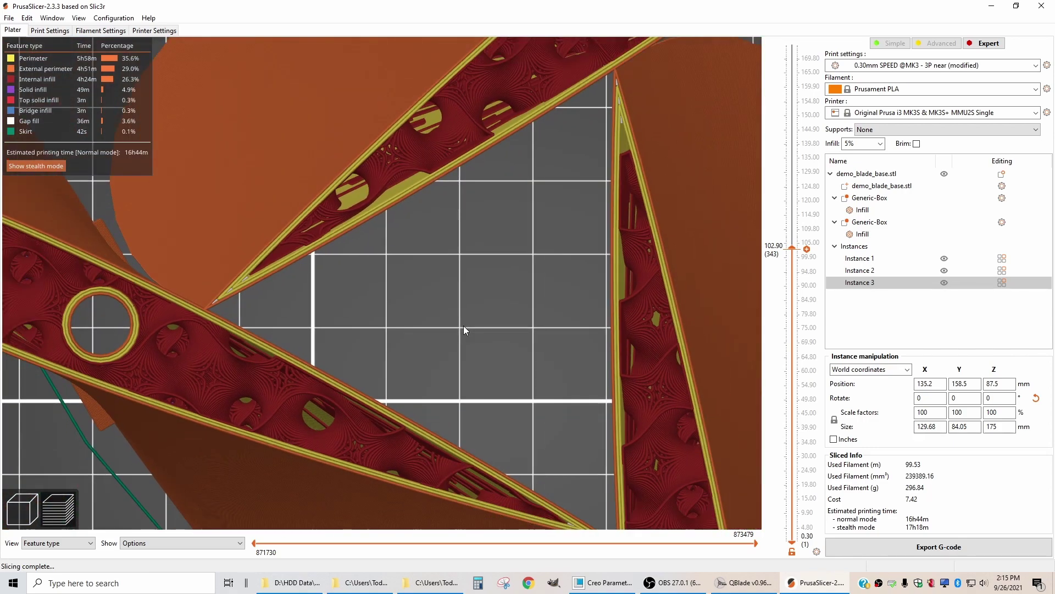
scroll(488, 325, "down", 3)
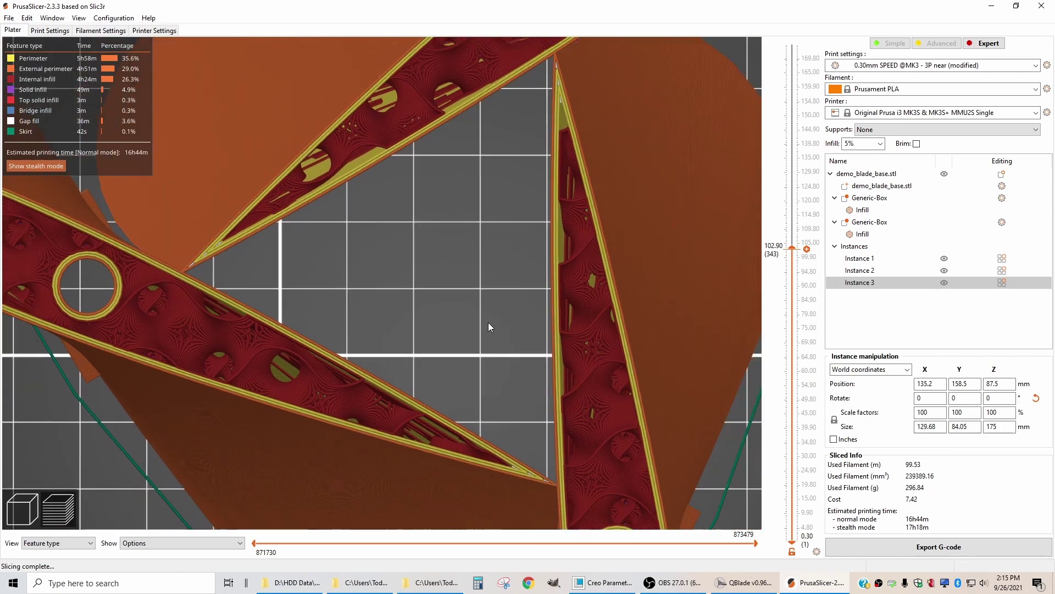
Step the layer cut through about 96.30, 85.20, 87 and 124 mm to confirm the tips meet
left_click_drag(790, 245, 794, 314)
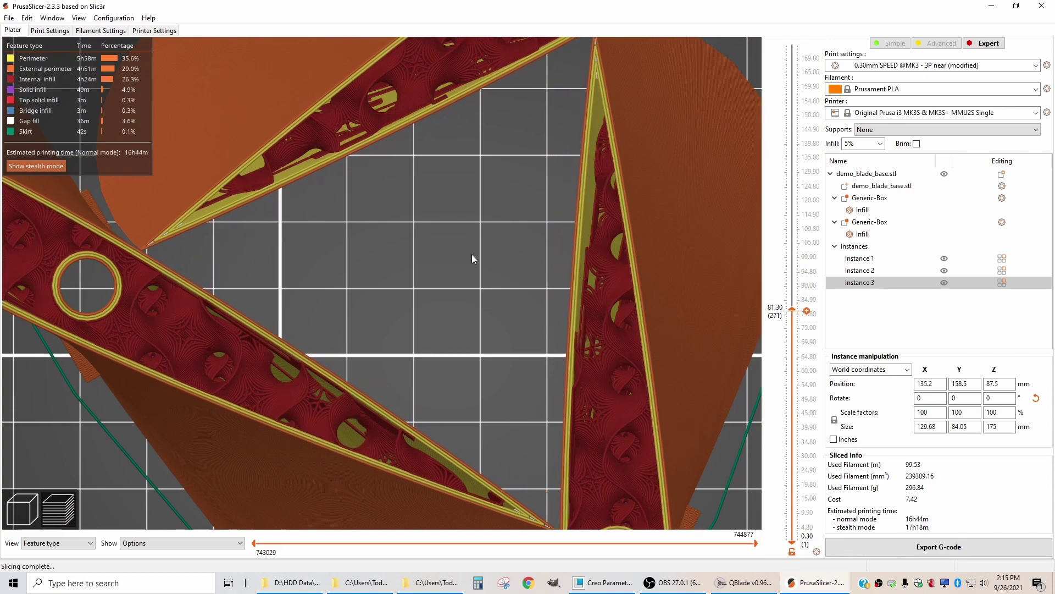
scroll(472, 259, "down", 1)
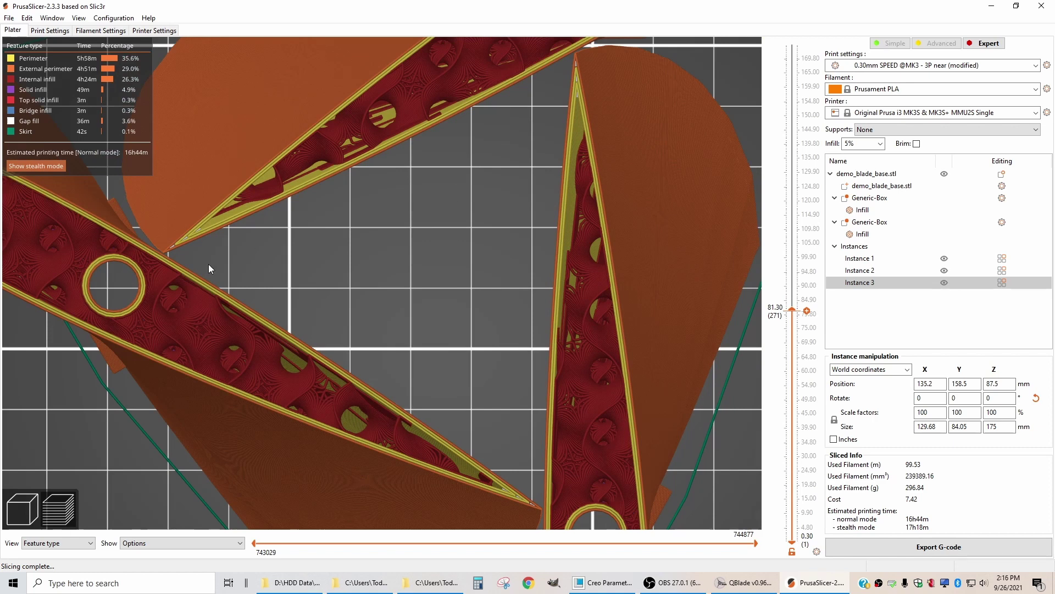
scroll(794, 311, "up", 2)
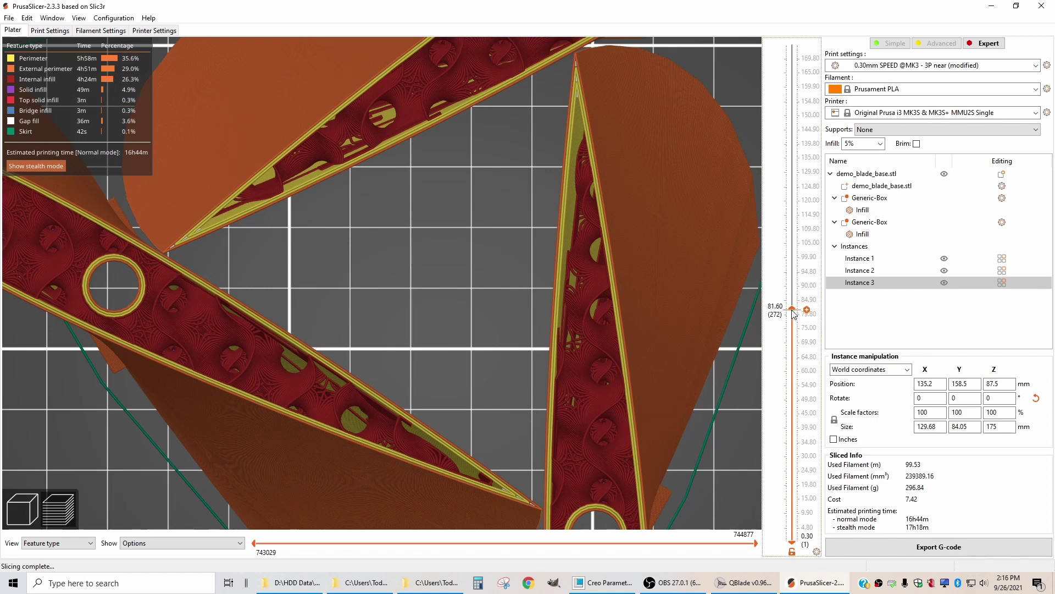
left_click_drag(794, 311, 794, 302)
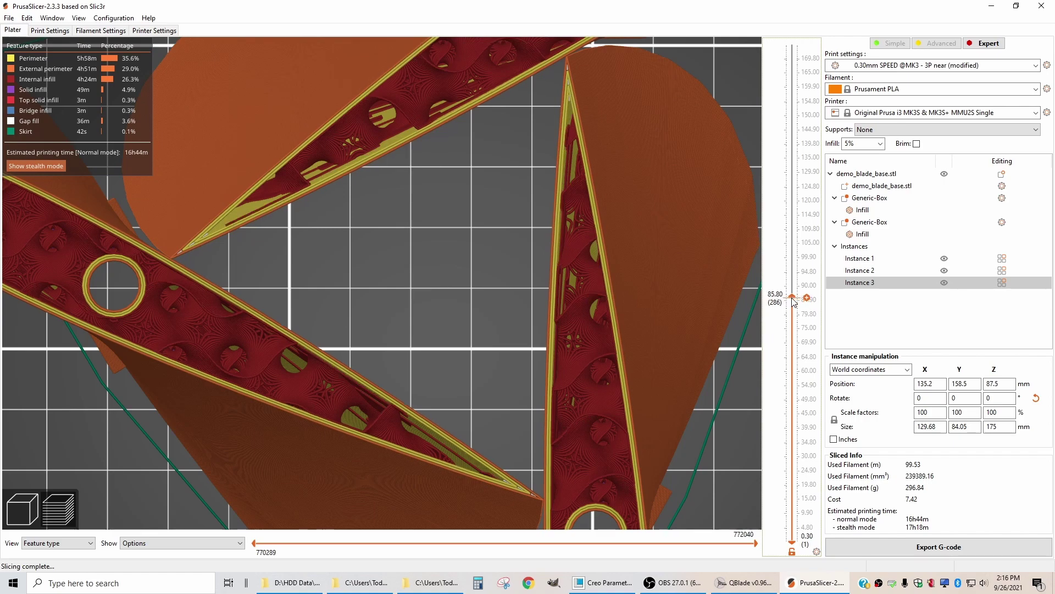
left_click_drag(793, 301, 790, 243)
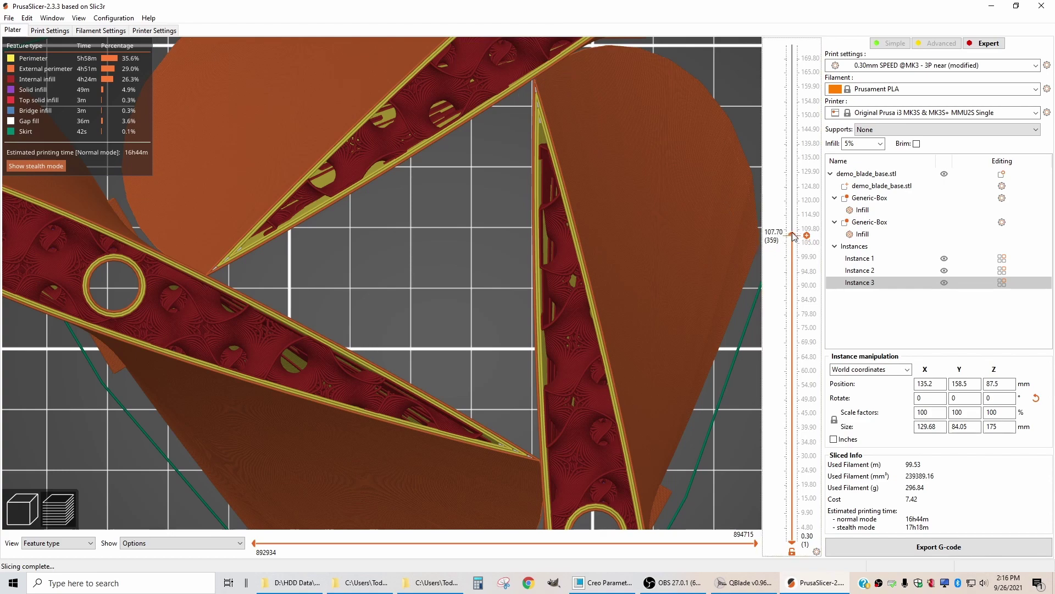
left_click_drag(792, 238, 792, 43)
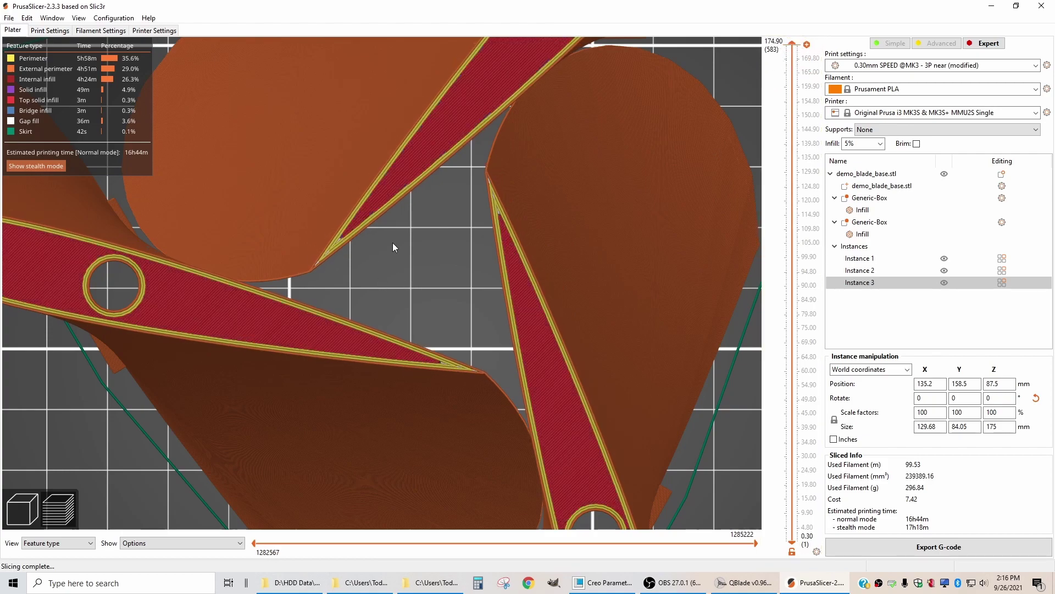
key("0")
scroll(389, 249, "down", 8)
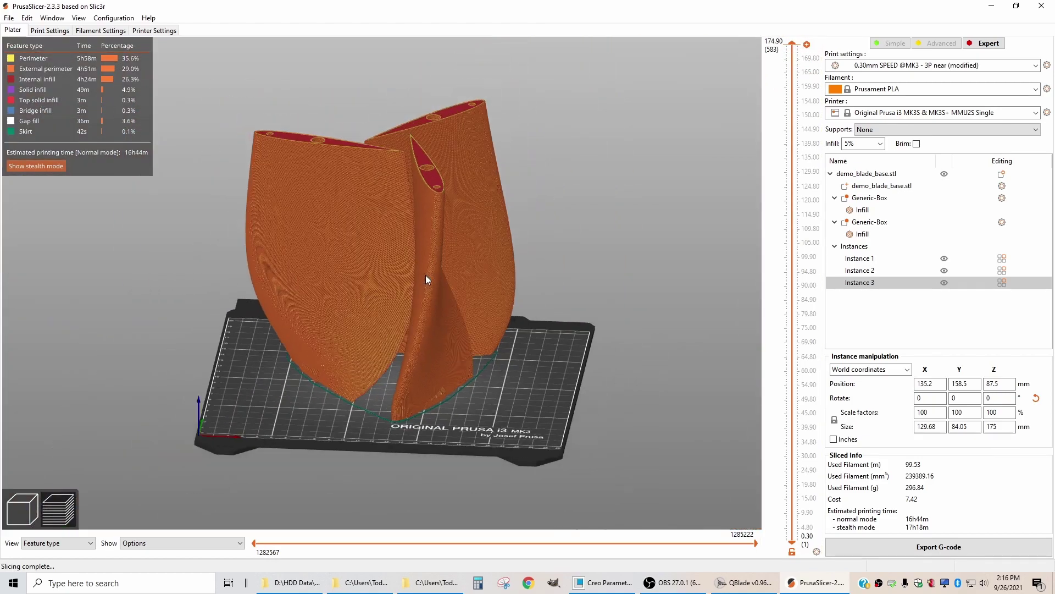
key("1")
scroll(247, 226, "down", 3)
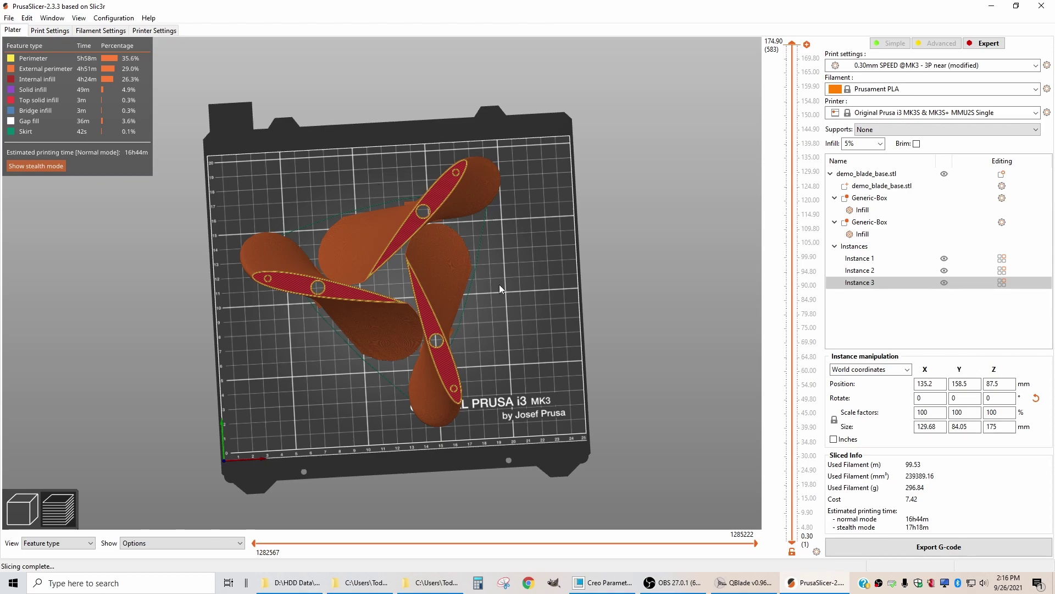
left_click_drag(538, 387, 539, 345)
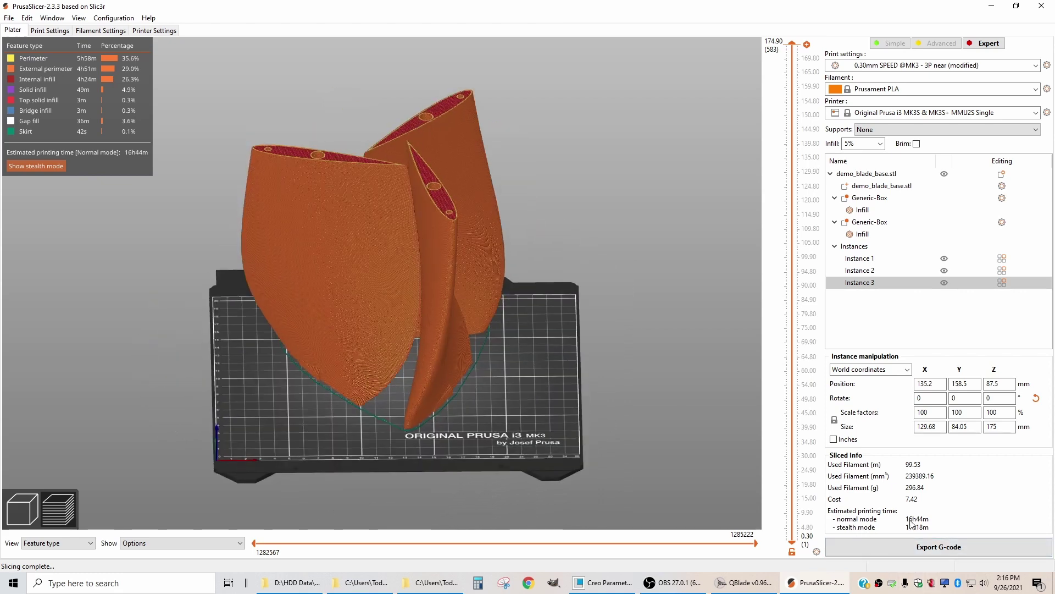
left_click_drag(542, 374, 545, 314)
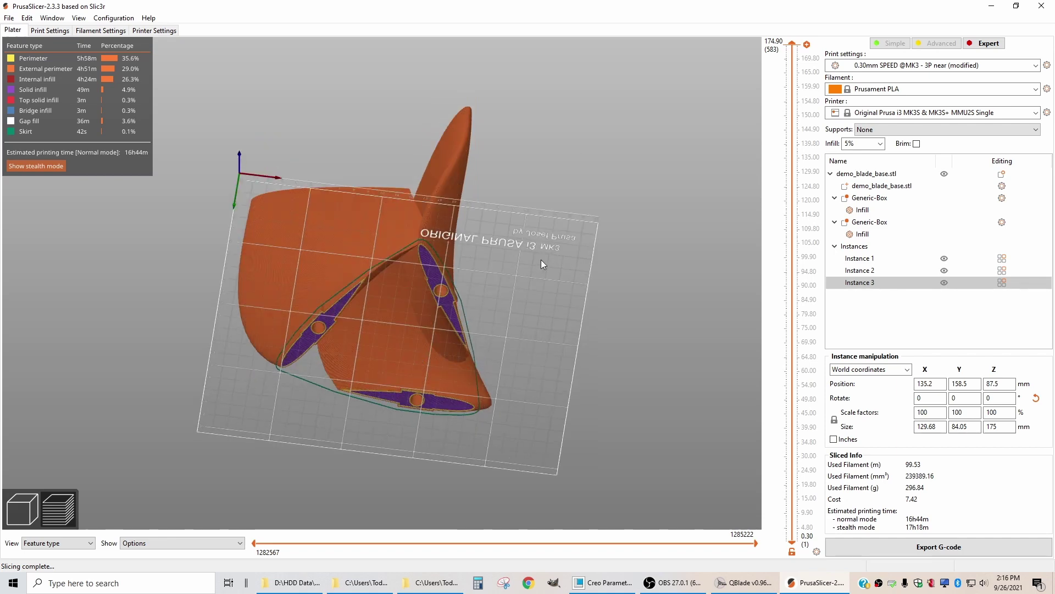
left_click_drag(540, 259, 480, 211)
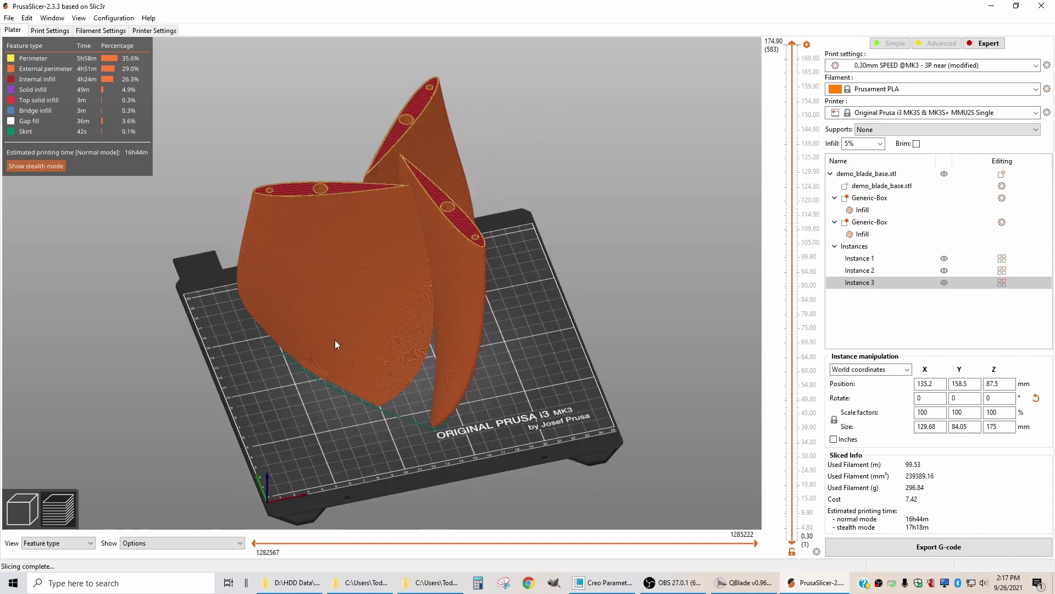
Save the G-code as demo_blade_base_0.3mm_PLA_MK3SMMU2S_16h44m.gcode in the wind turbine folder
left_click(921, 550)
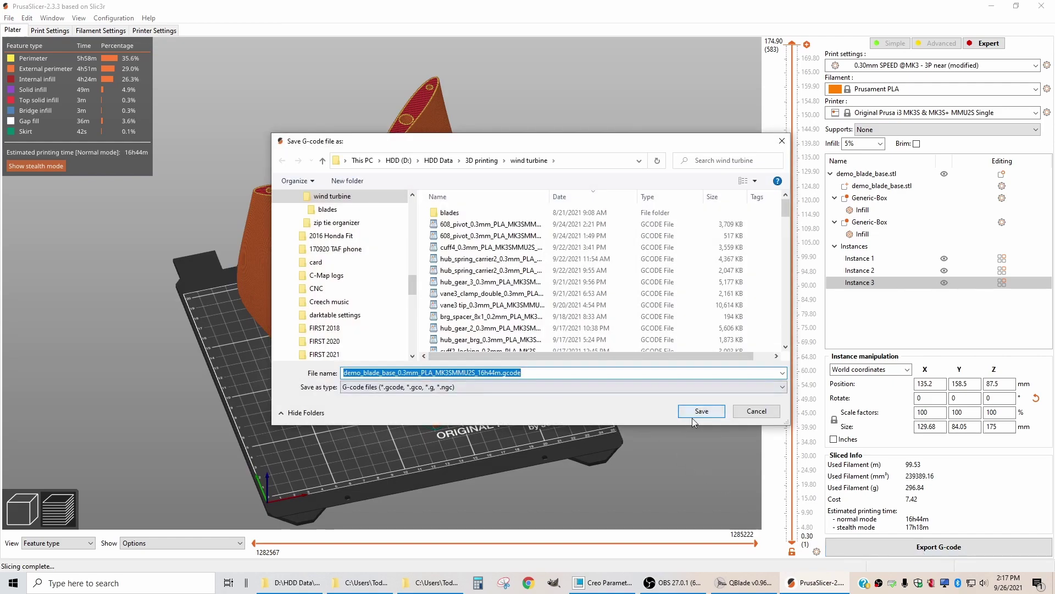
left_click(701, 412)
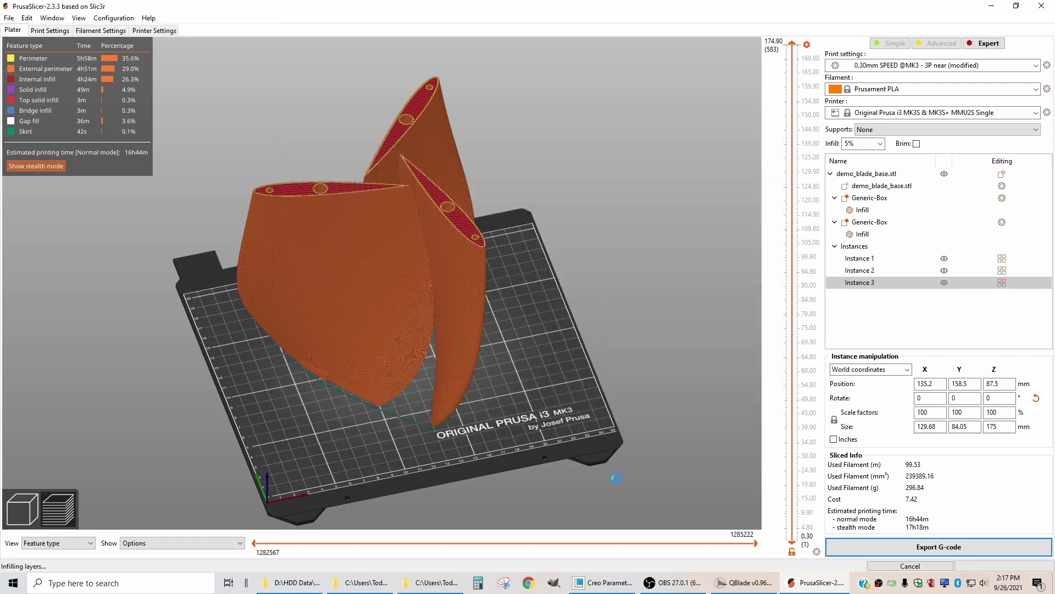